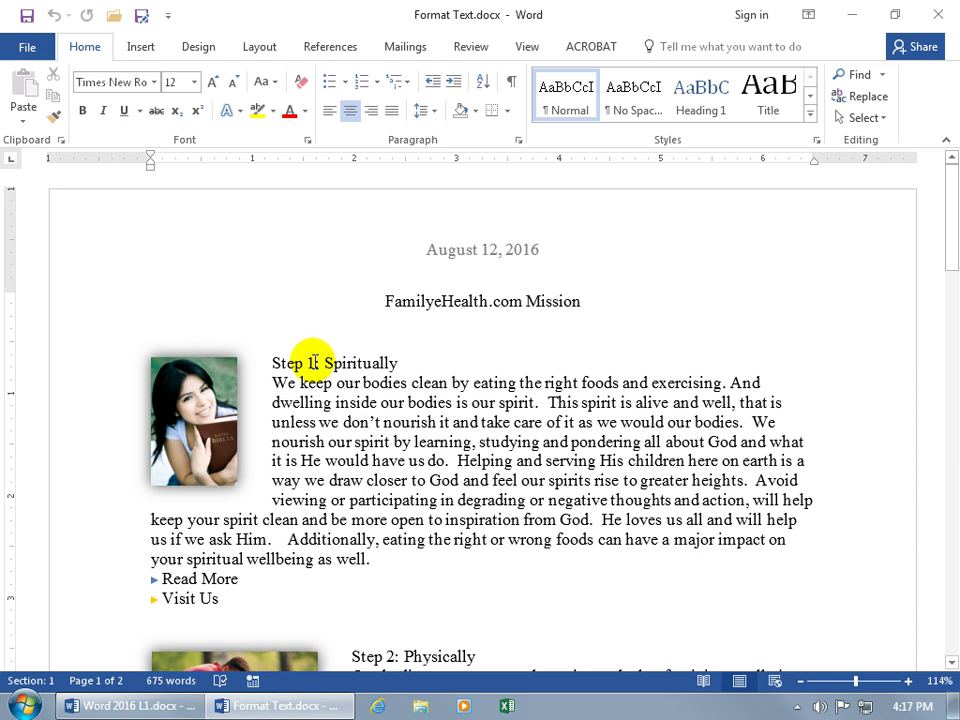
Step: Select the "Step 1: Spiritually" heading and show the formatting marks to examine where its paragraph mark sits
drag(268, 363, 381, 364)
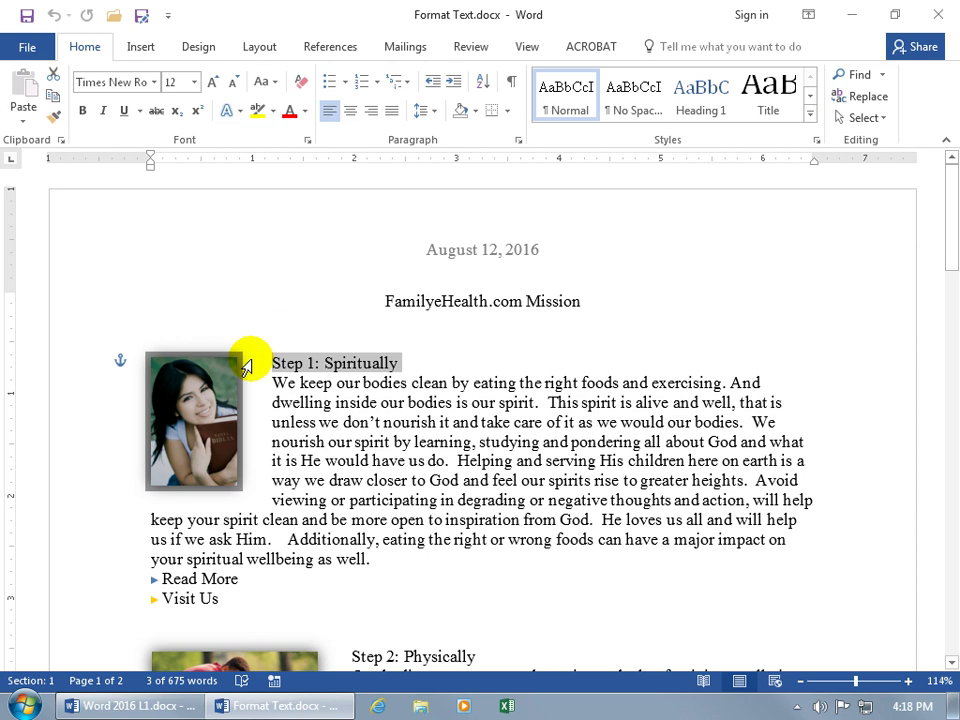
right_click(333, 368)
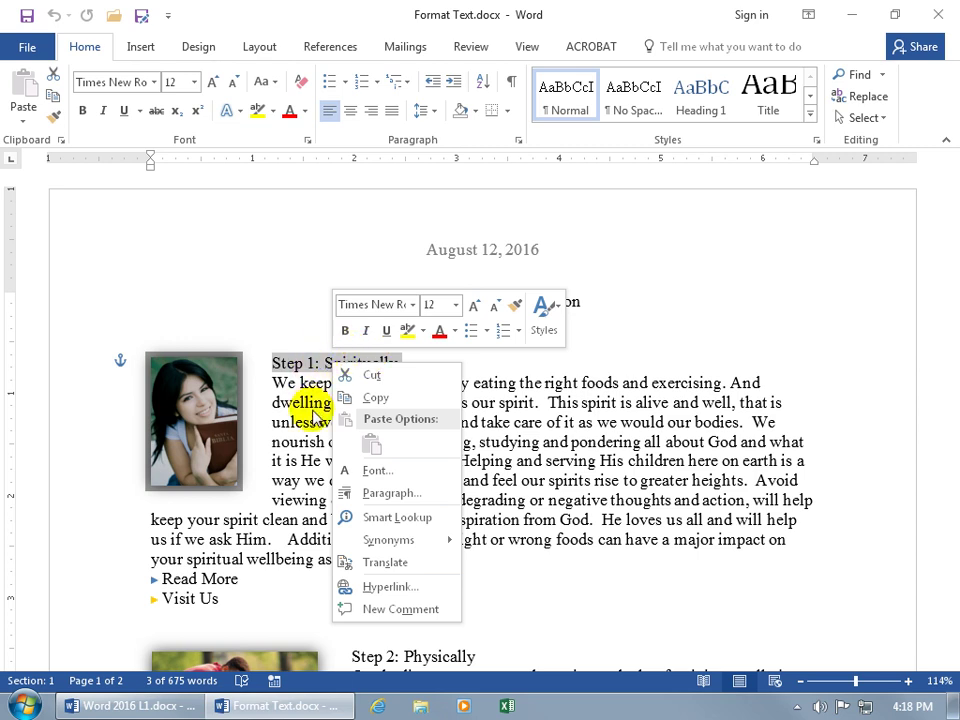
click(312, 364)
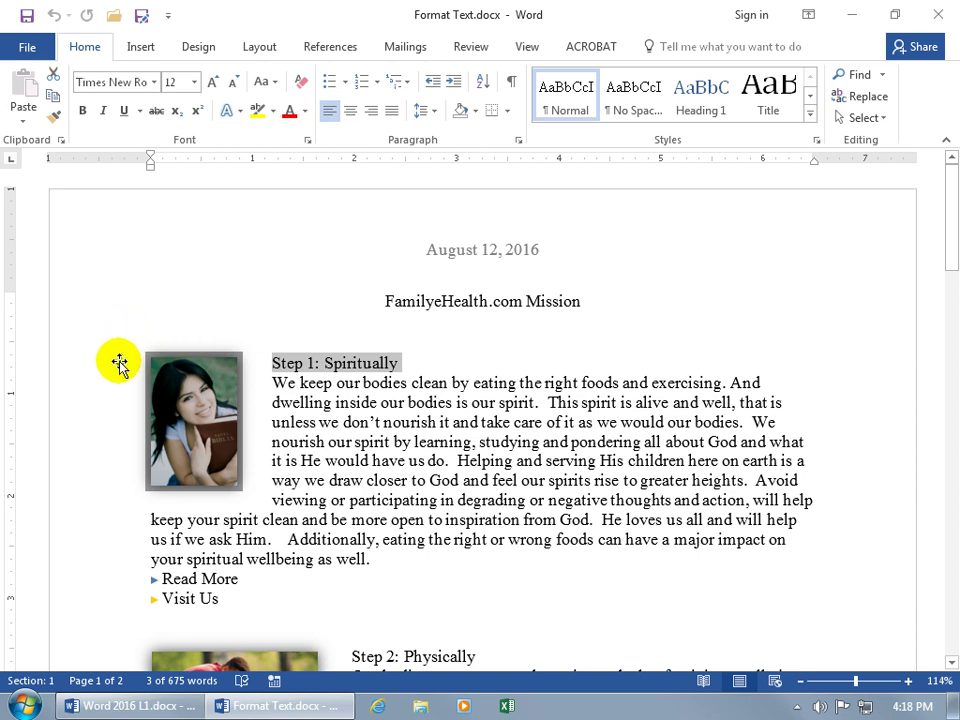
mouse_move(119, 363)
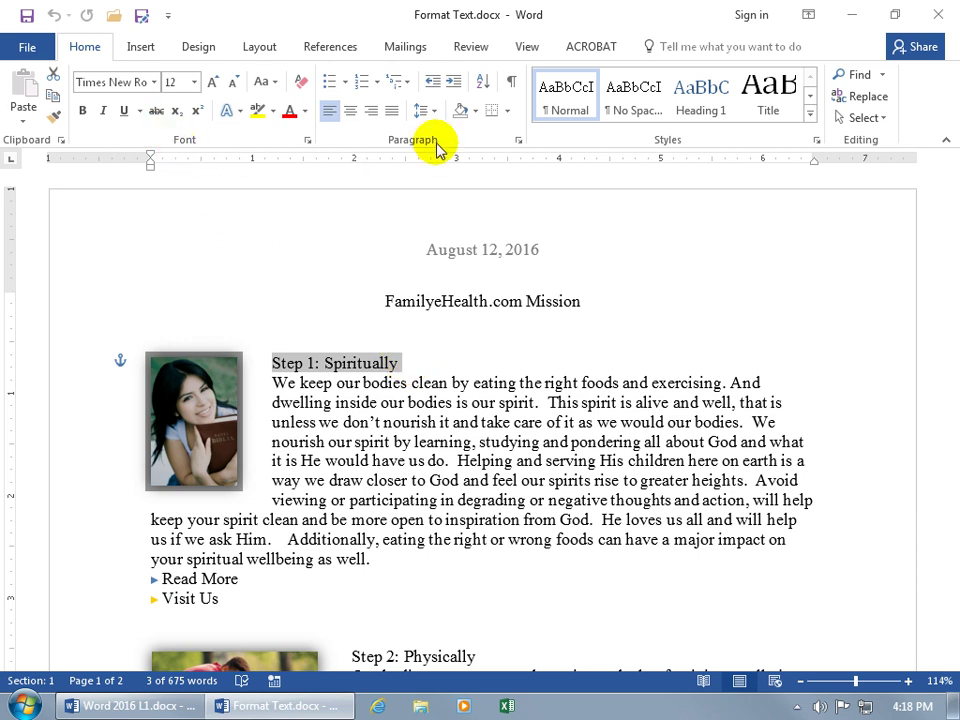
click(512, 84)
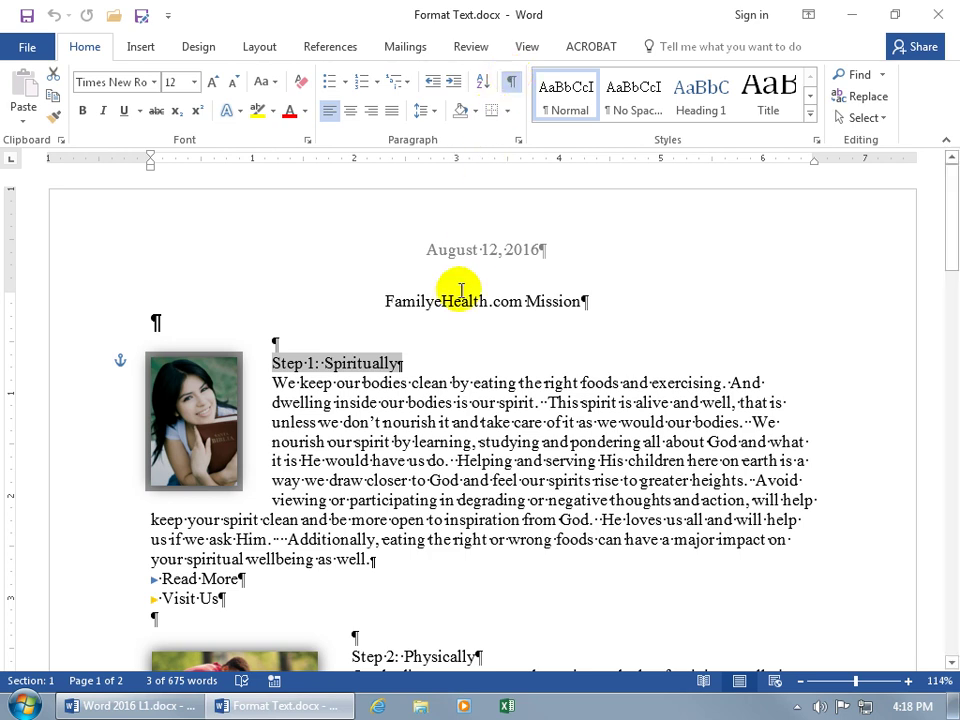
click(407, 369)
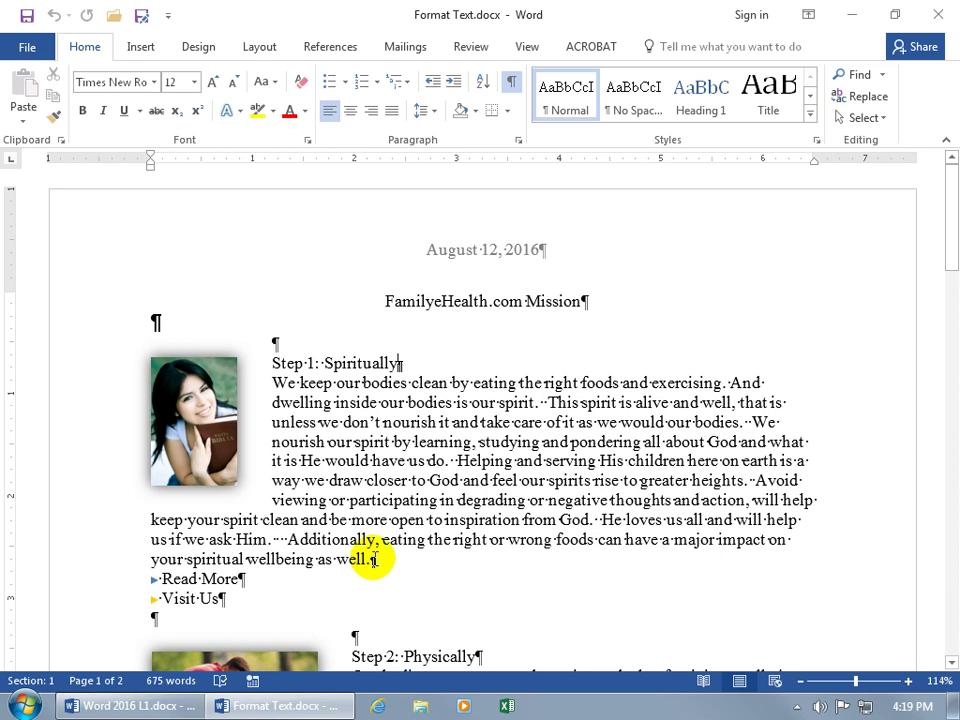
Step: Try adding an empty paragraph above the "Step 1: Spiritually" heading, and undo it
click(273, 341)
key(Return)
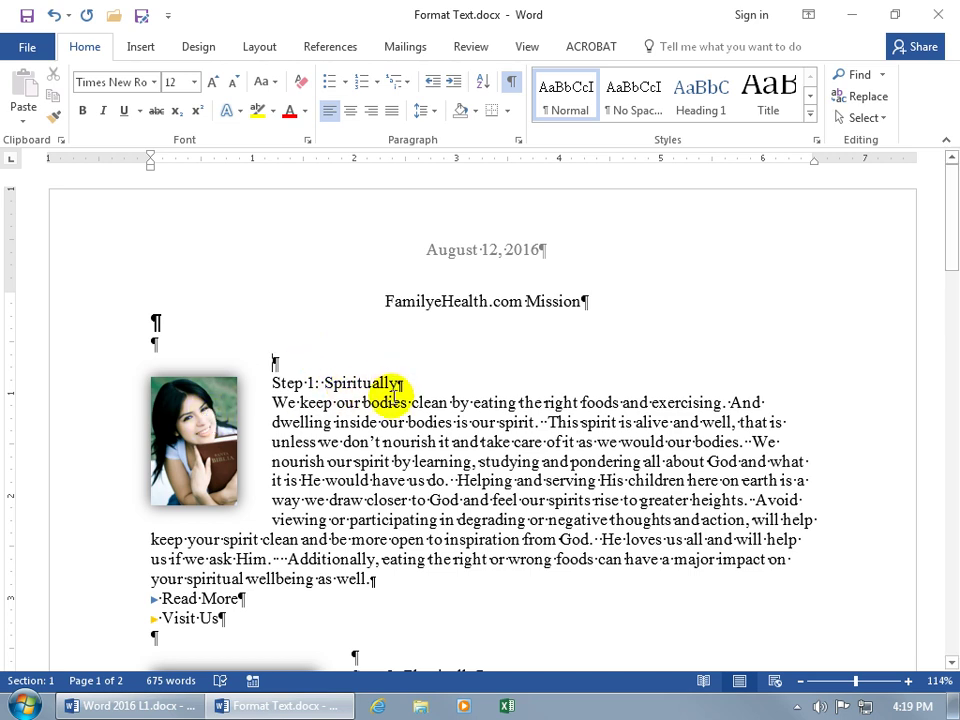
click(53, 15)
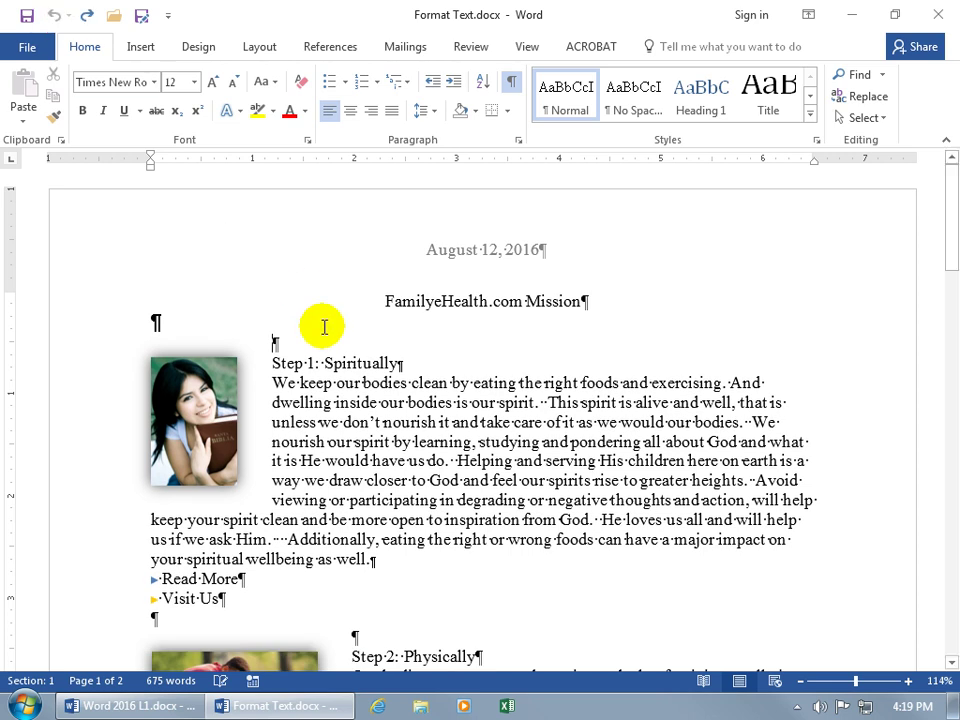
Step: Select only the text "Step 1: Spiritually" without its paragraph mark, and hide the formatting marks
click(272, 363)
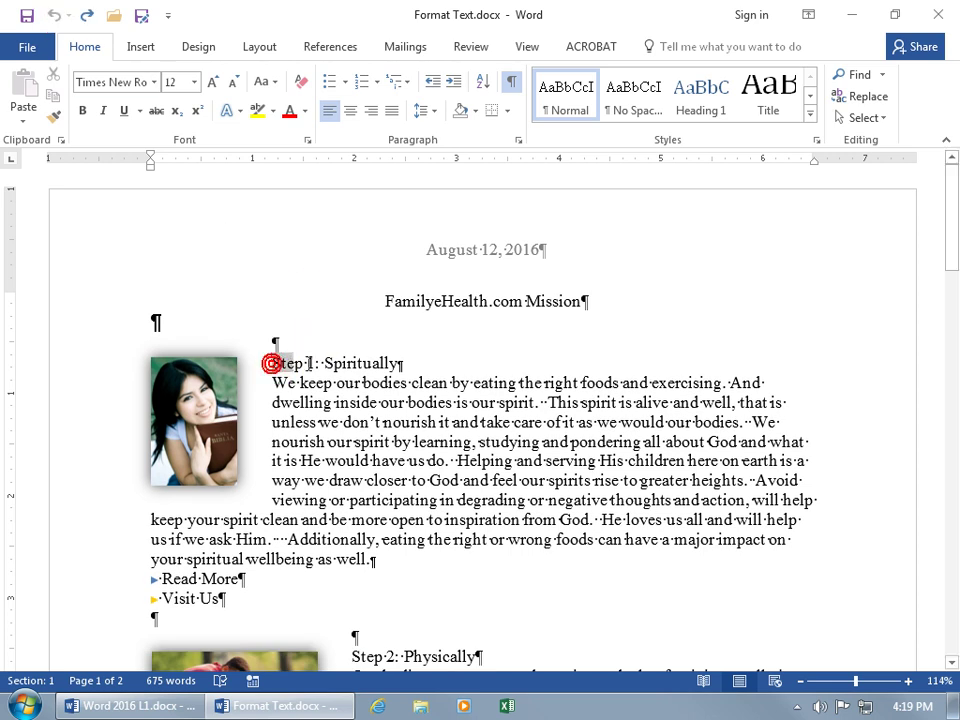
drag(272, 363, 369, 366)
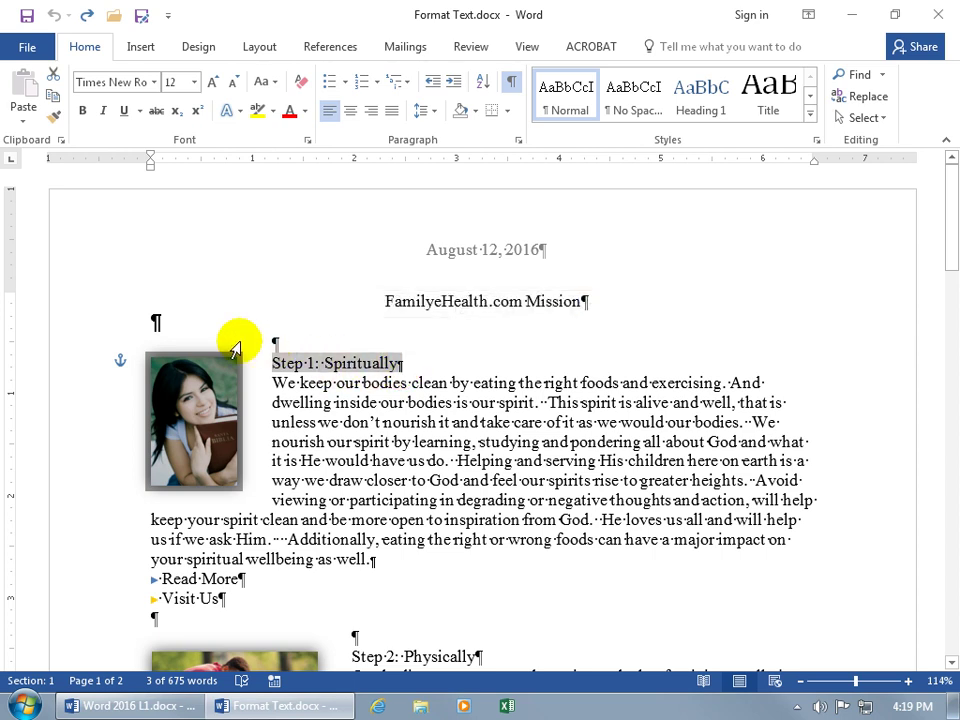
click(277, 366)
drag(271, 363, 370, 360)
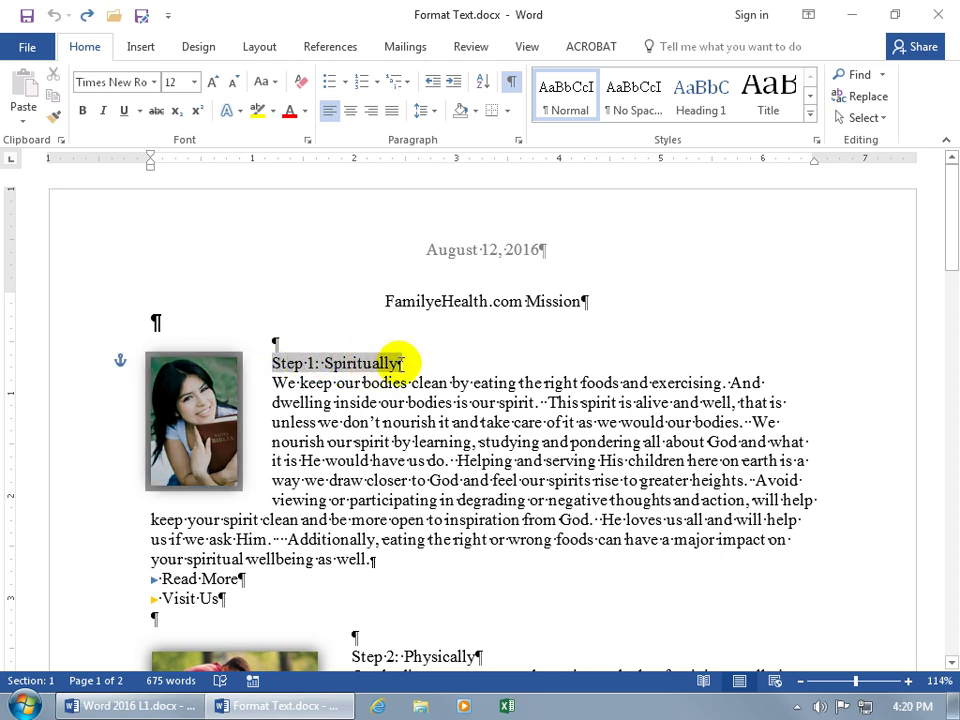
drag(403, 363, 399, 366)
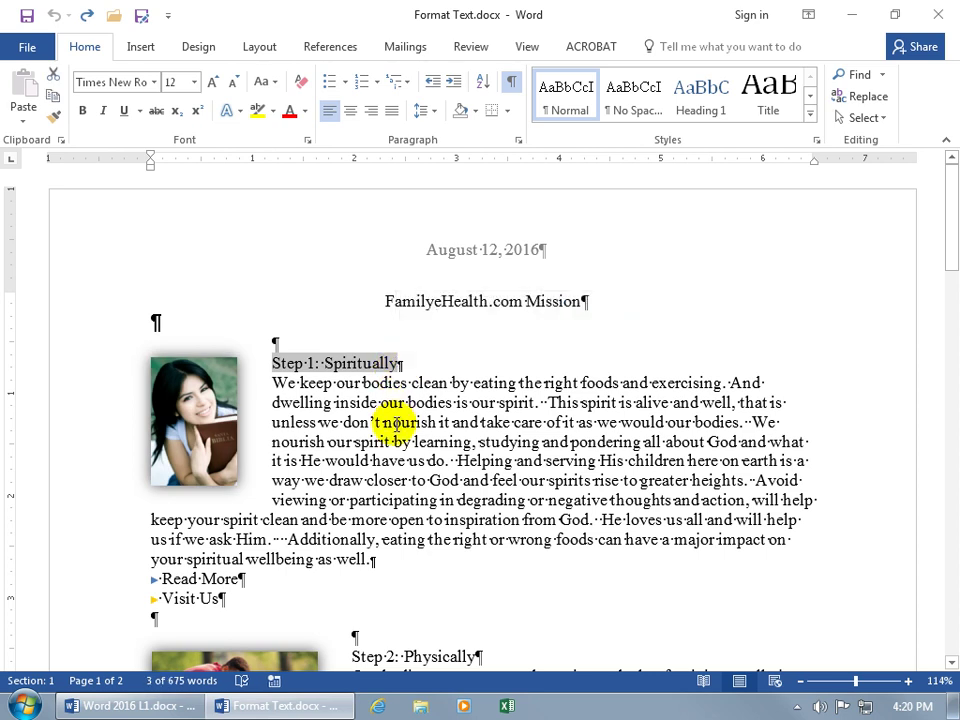
click(316, 365)
text(:)
drag(272, 362, 385, 364)
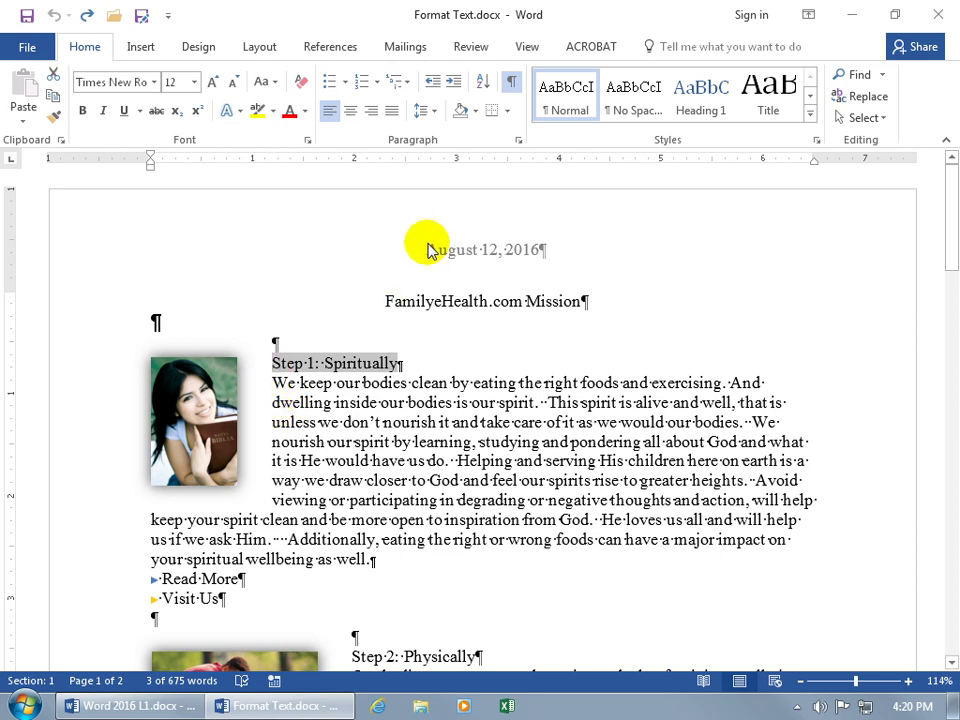
click(513, 80)
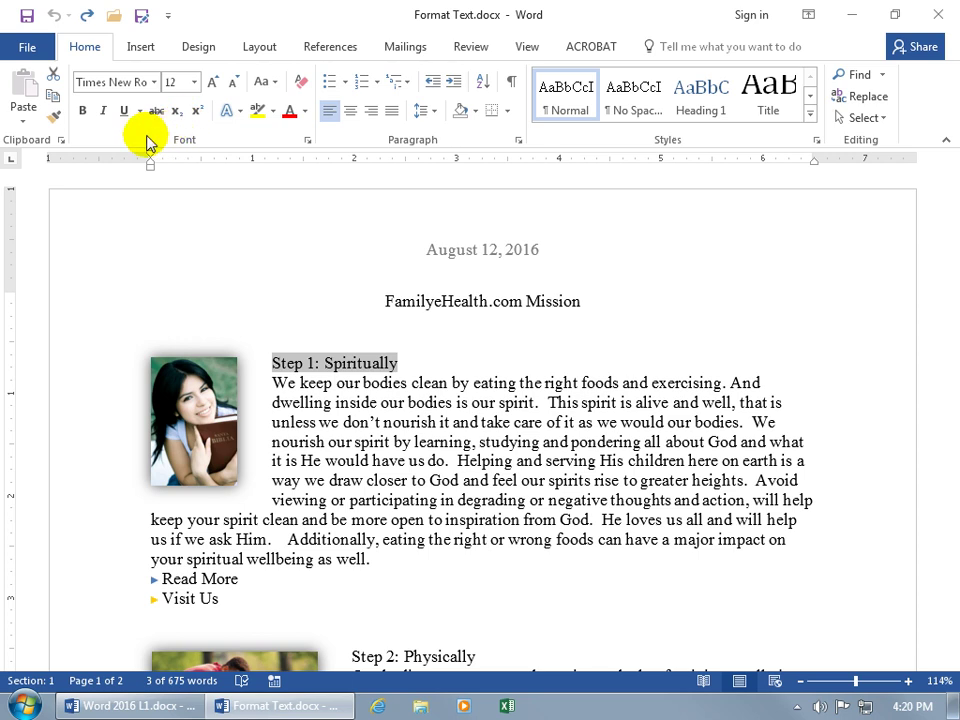
Step: Format the selected "Step 1: Spiritually" heading as bold, italic and red
click(84, 111)
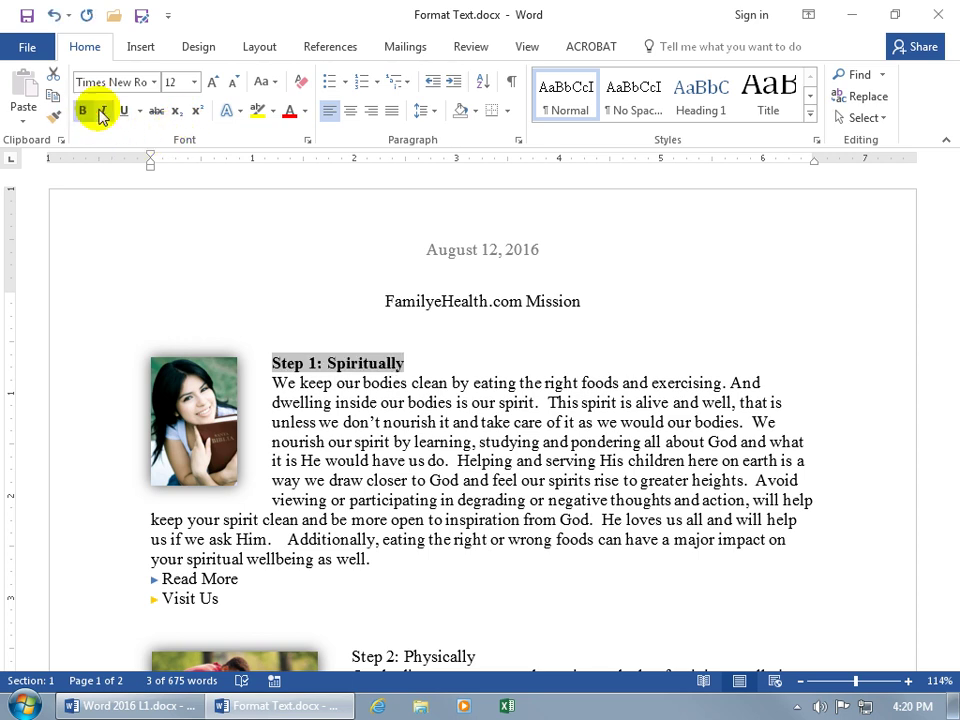
key(ctrl+i)
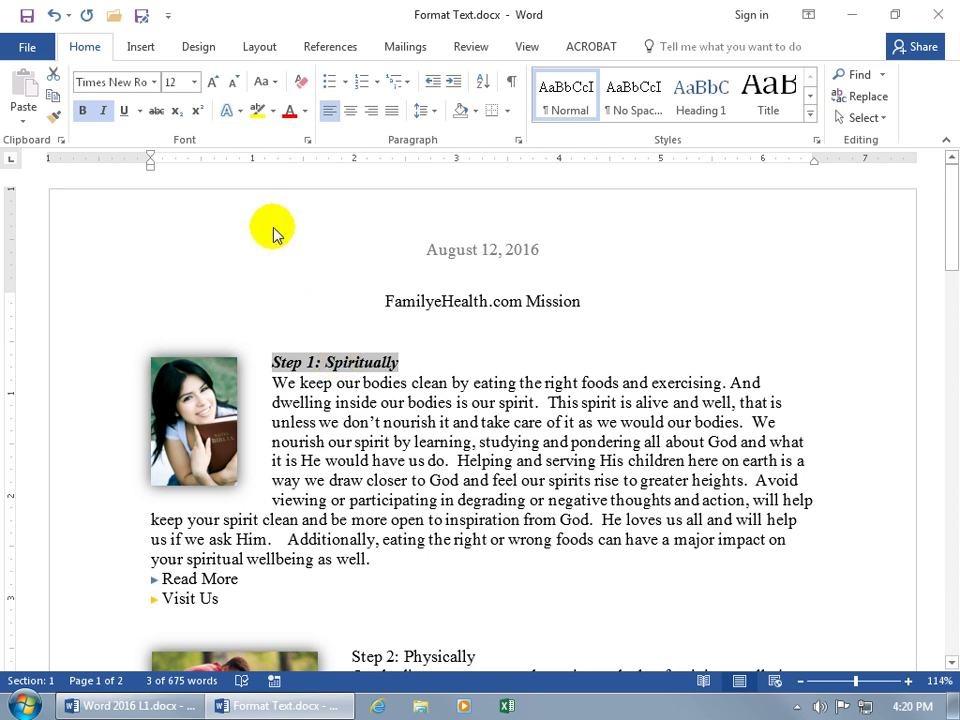
click(290, 113)
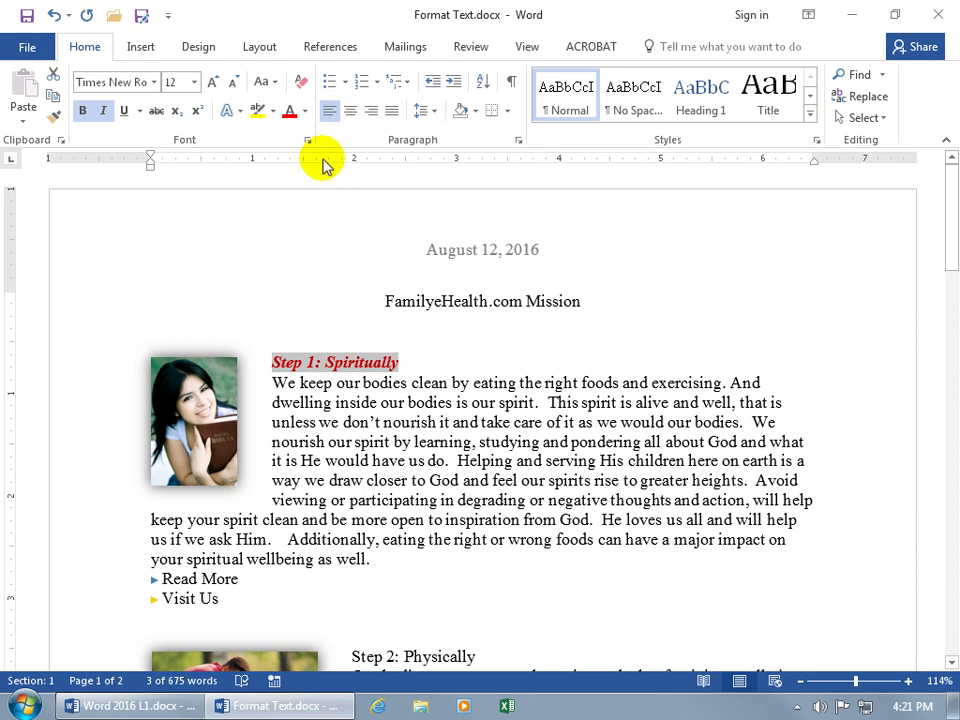
Step: Define a custom font color for the heading with RGB values red 25, green 50 and blue 50
click(306, 112)
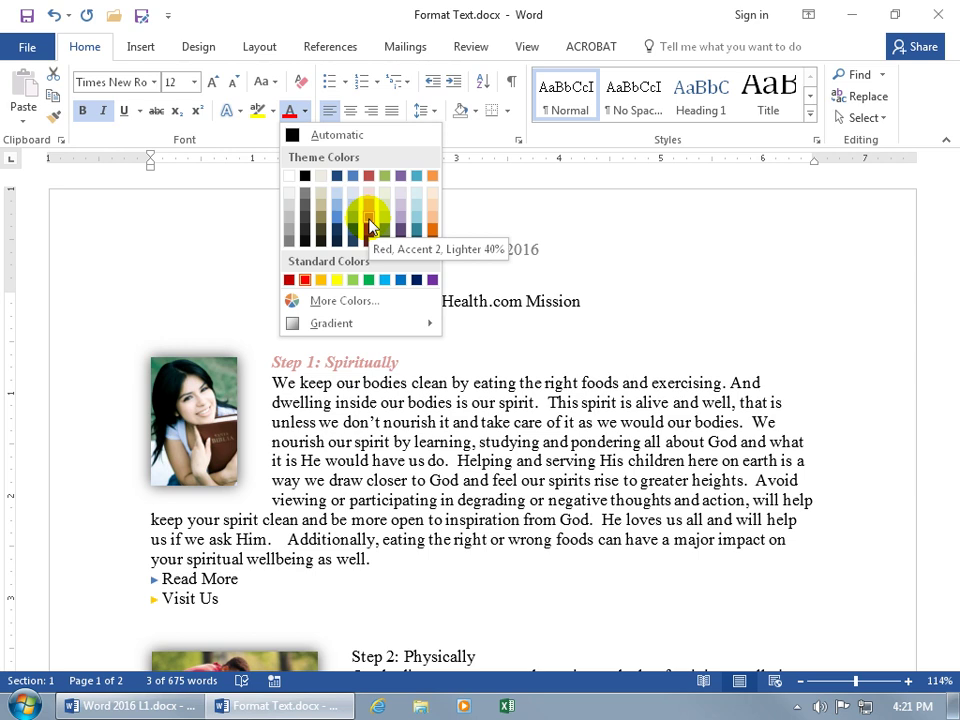
click(343, 300)
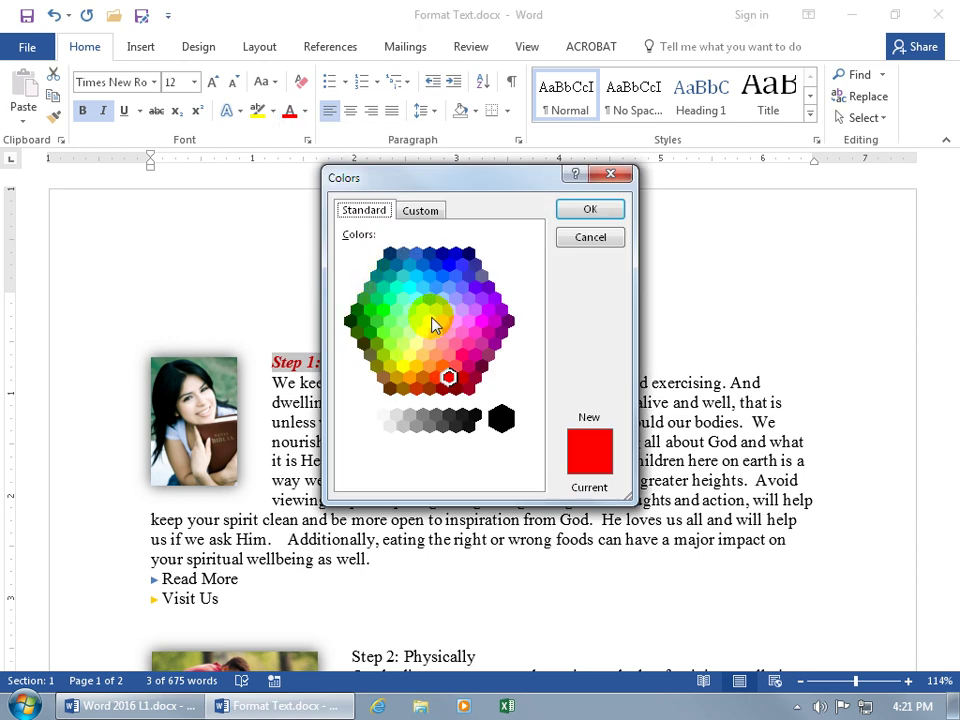
click(420, 212)
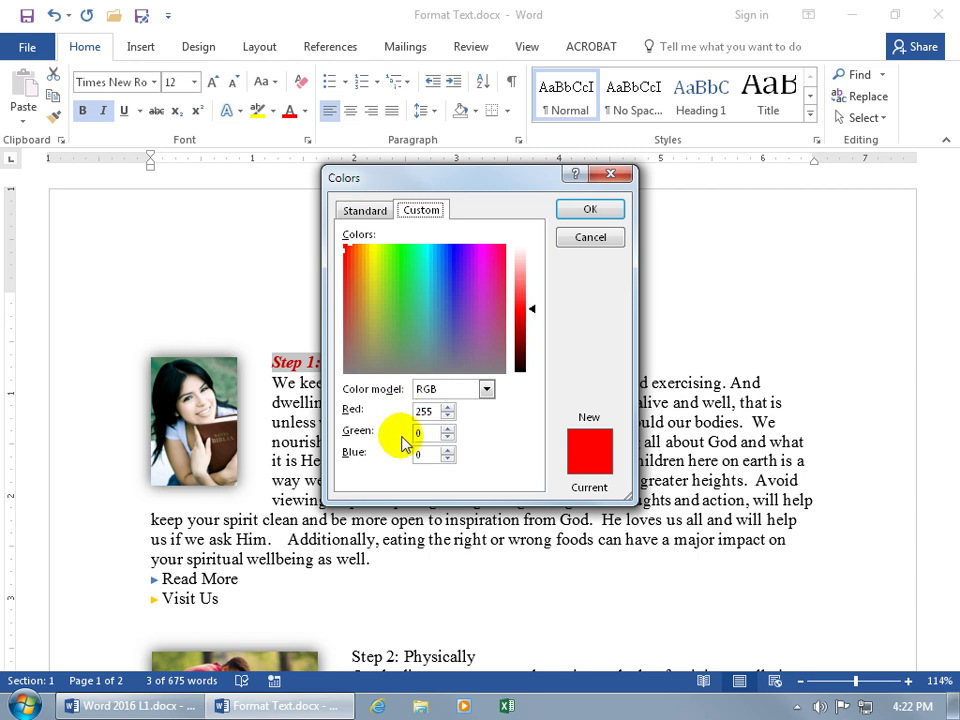
drag(429, 431, 410, 442)
text(50)
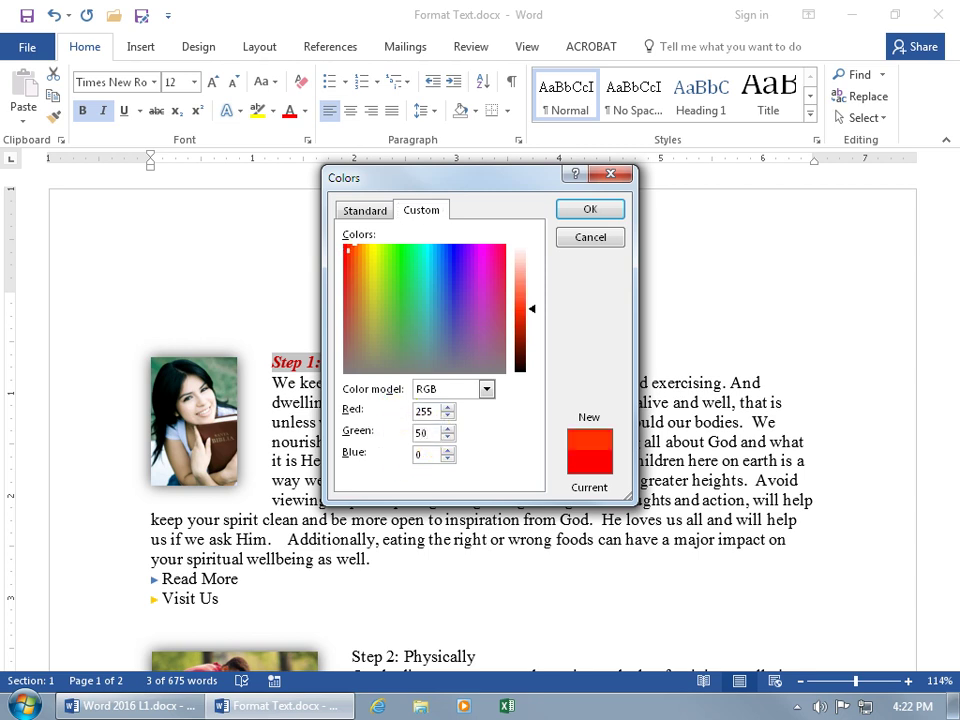
drag(432, 454, 425, 473)
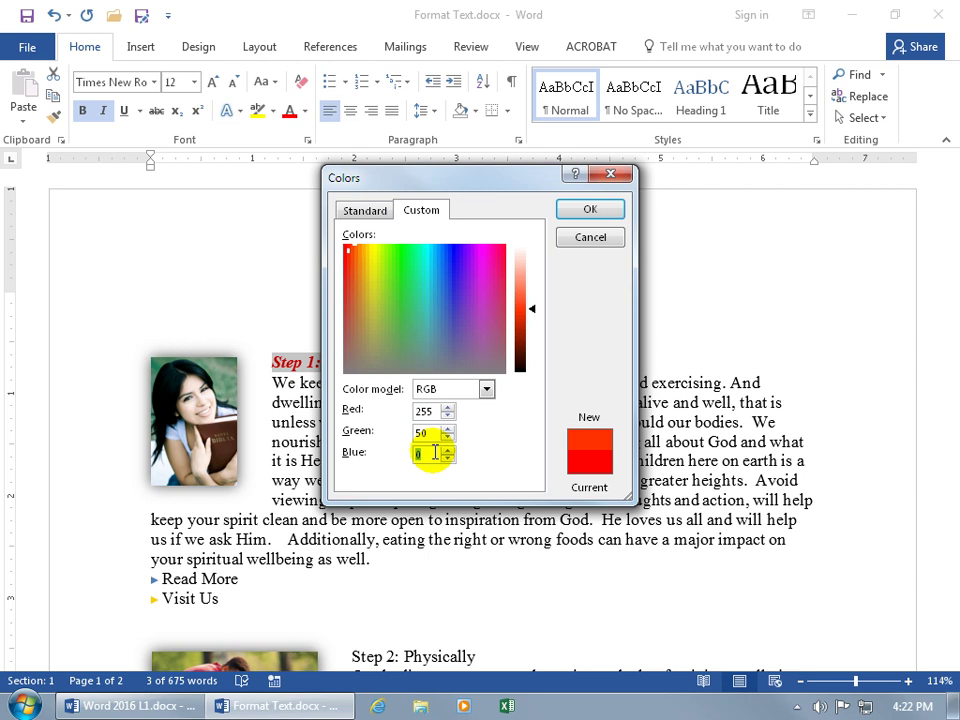
text(50)
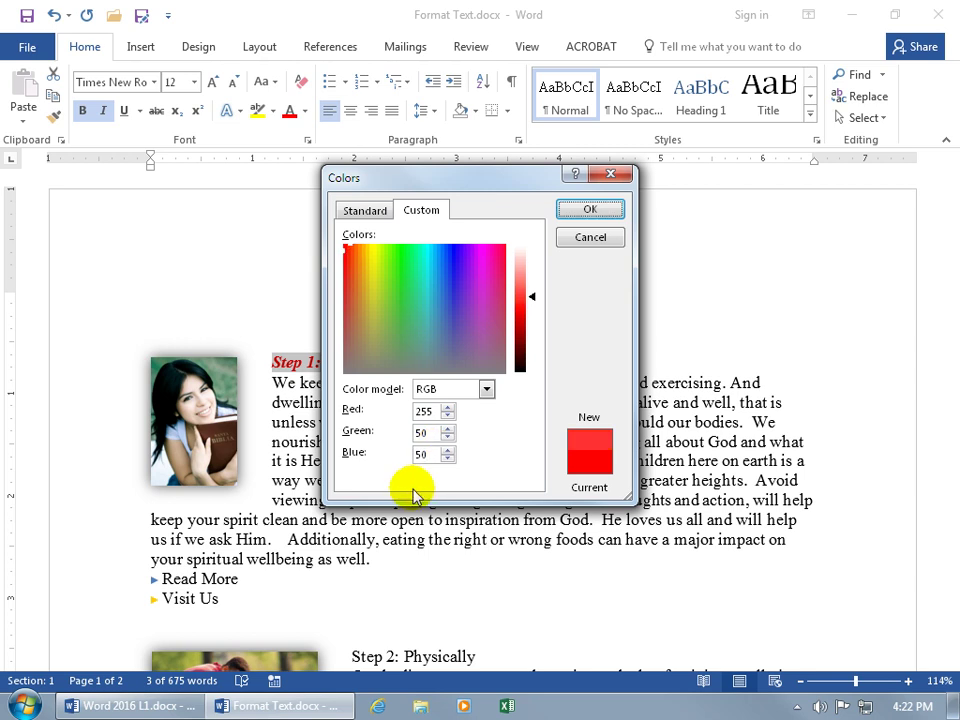
double_click(421, 411)
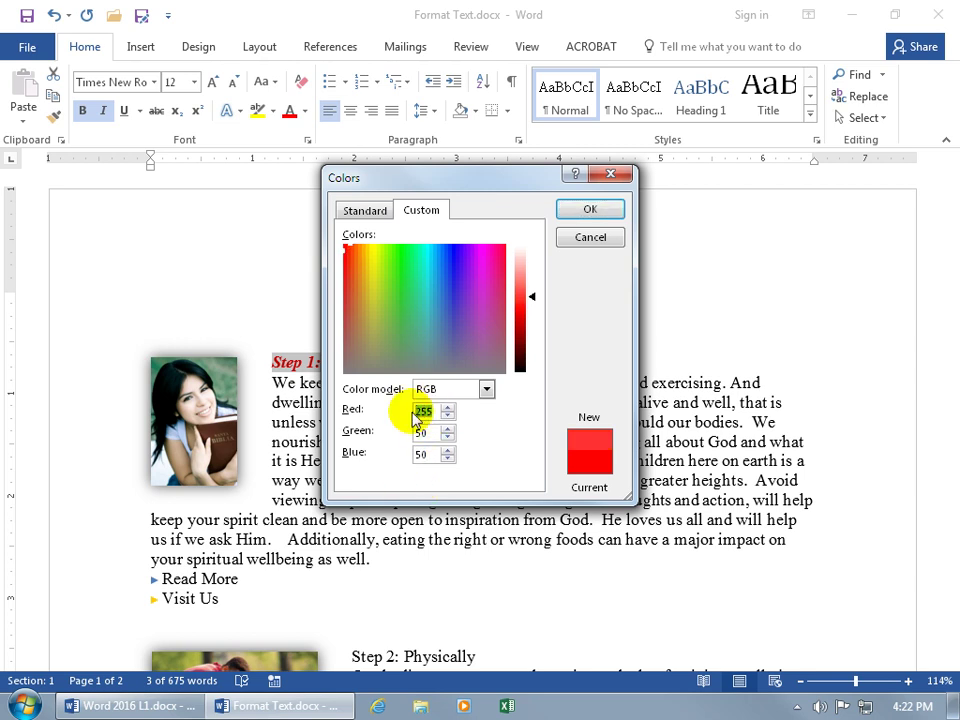
text(25)
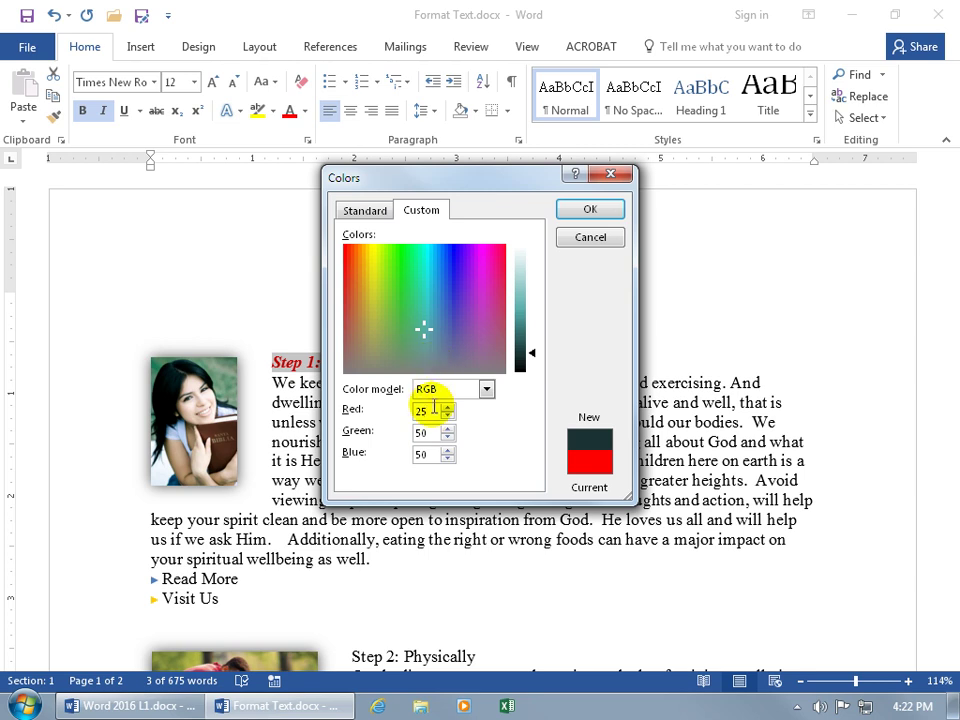
Step: Adjust the custom color's hue and brightness to a medium blue, RGB 64, 148, 200, and apply it to the heading
mouse_move(428, 302)
mouse_down()
mouse_move(407, 268)
mouse_move(448, 261)
mouse_move(420, 274)
mouse_move(439, 306)
mouse_up()
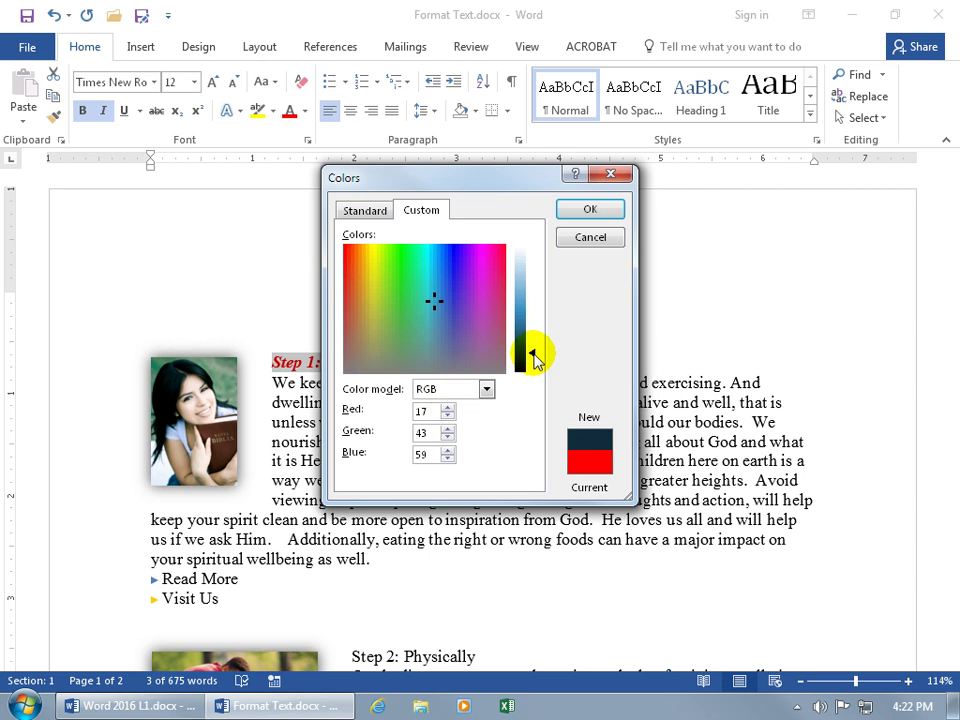
drag(534, 357, 534, 307)
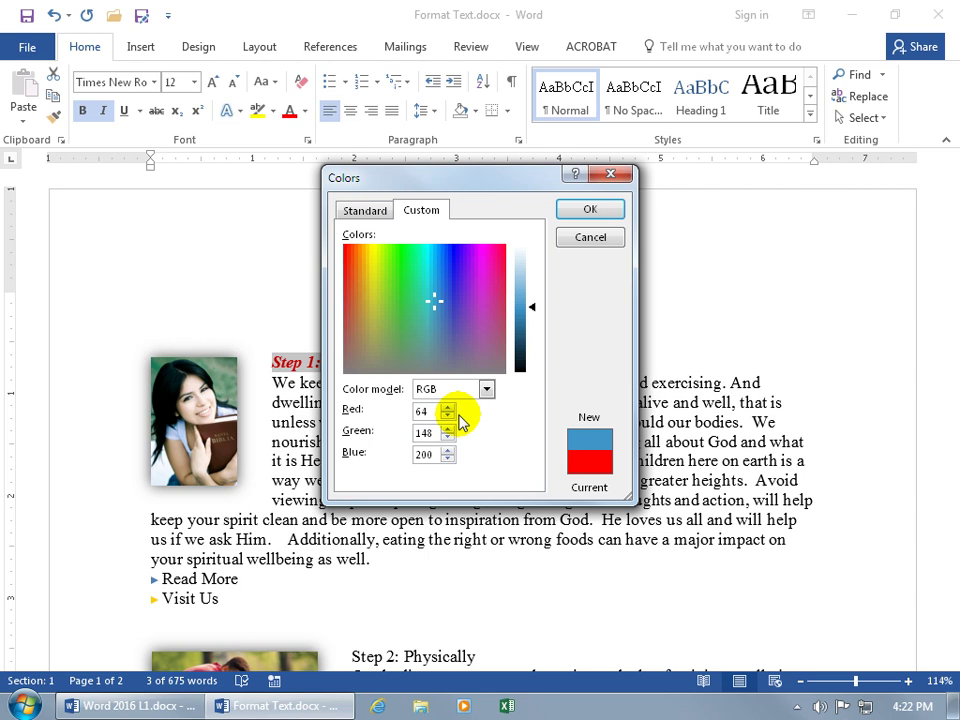
click(586, 208)
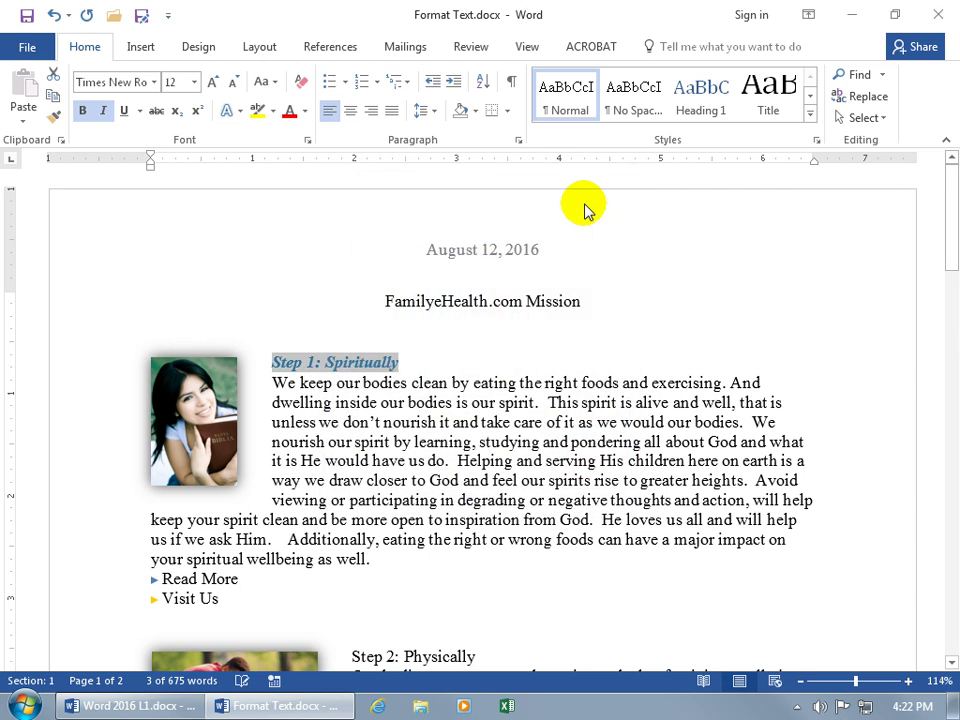
Step: Check the RGB values of the heading's custom font color without changing them
click(309, 111)
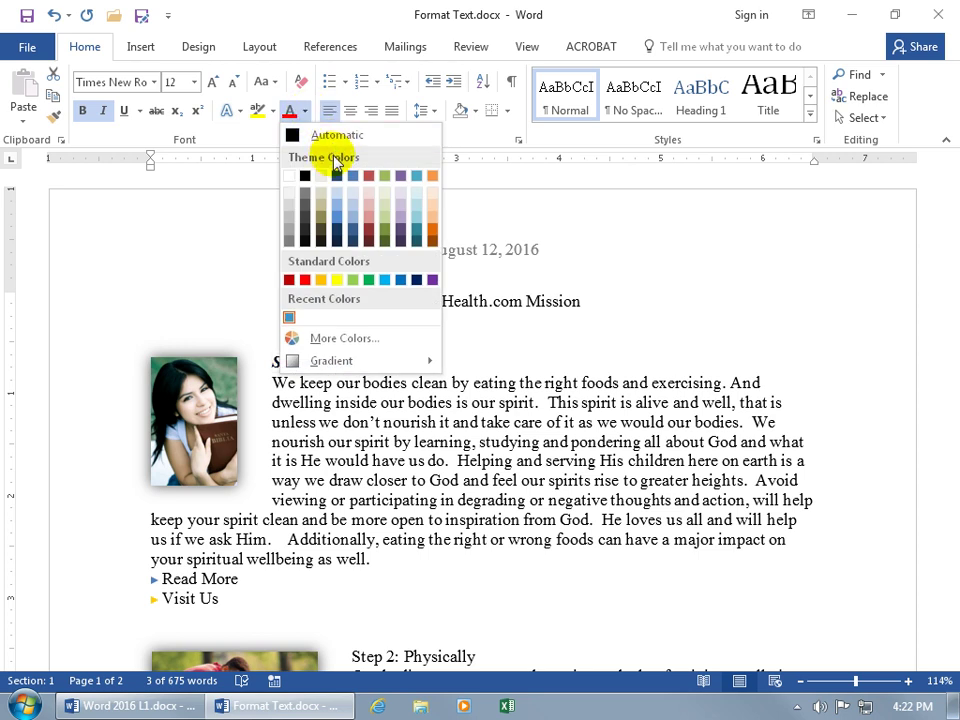
click(320, 337)
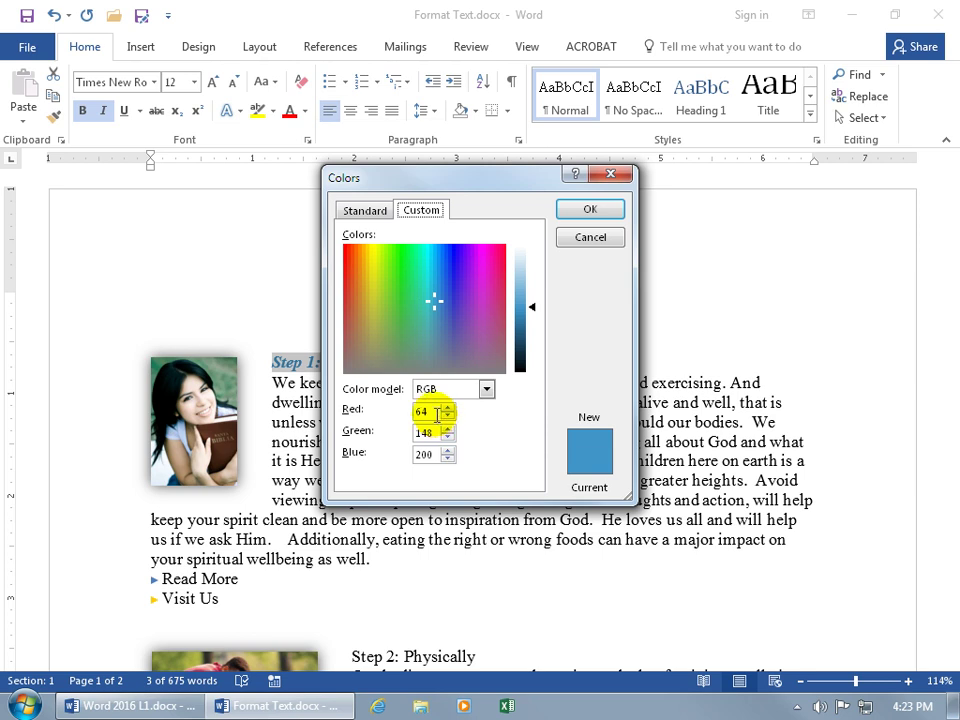
click(590, 241)
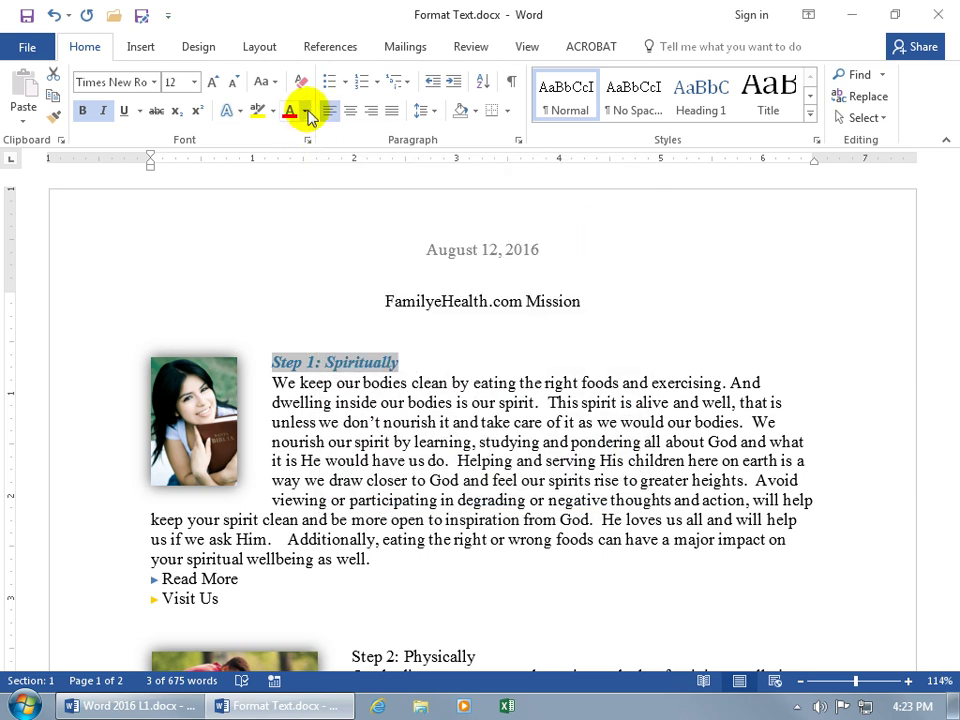
Step: Apply the standard green font color to the heading and to the word "bodies" in the paragraph's second line
click(304, 111)
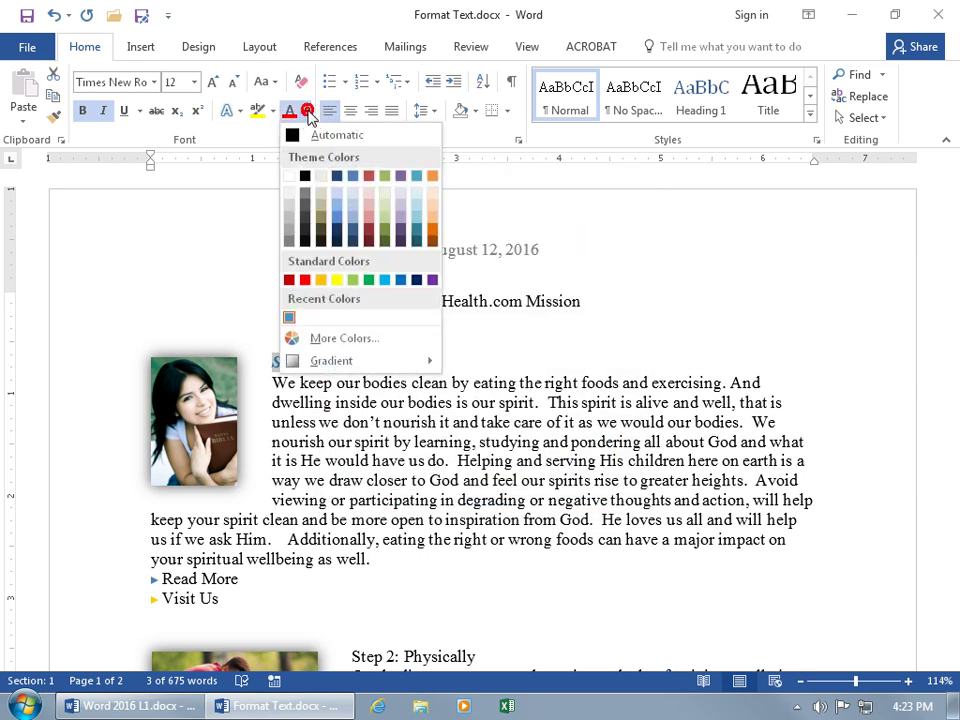
click(369, 281)
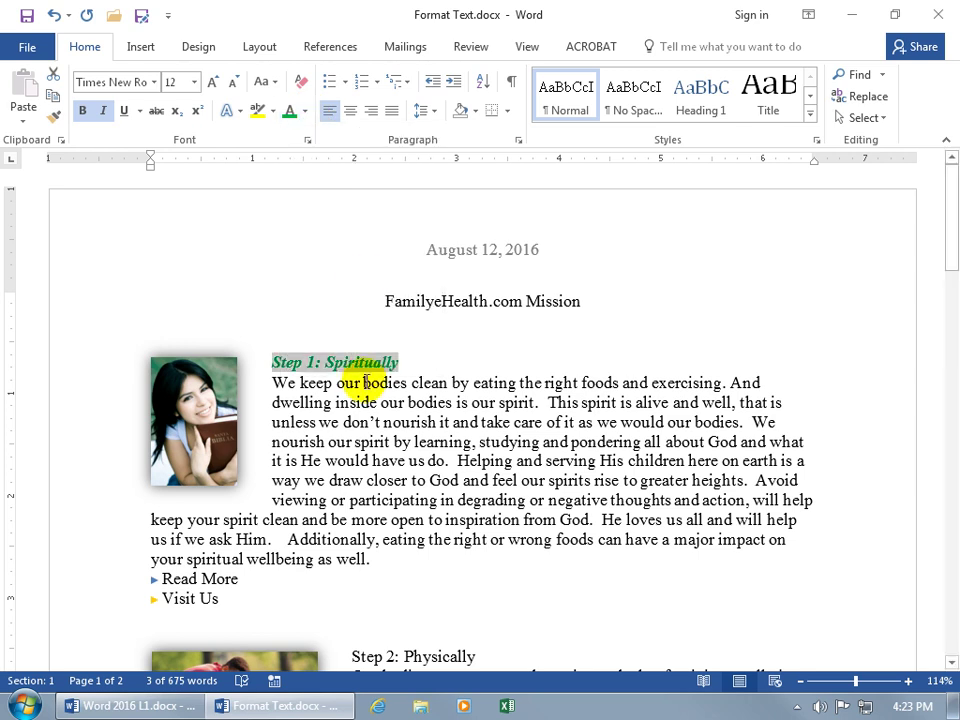
double_click(420, 402)
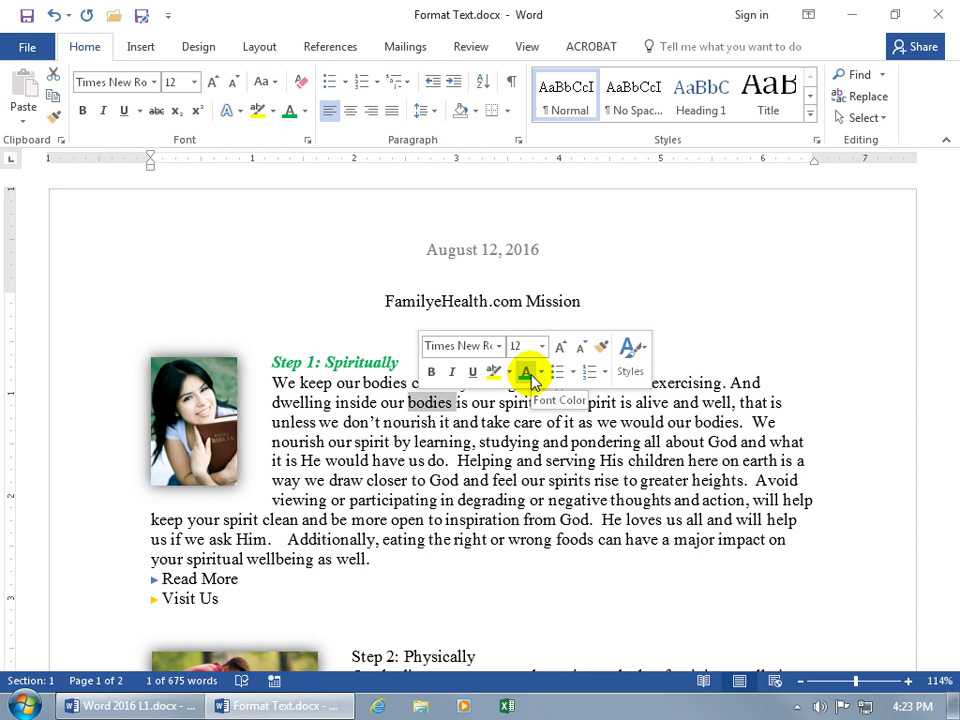
click(526, 373)
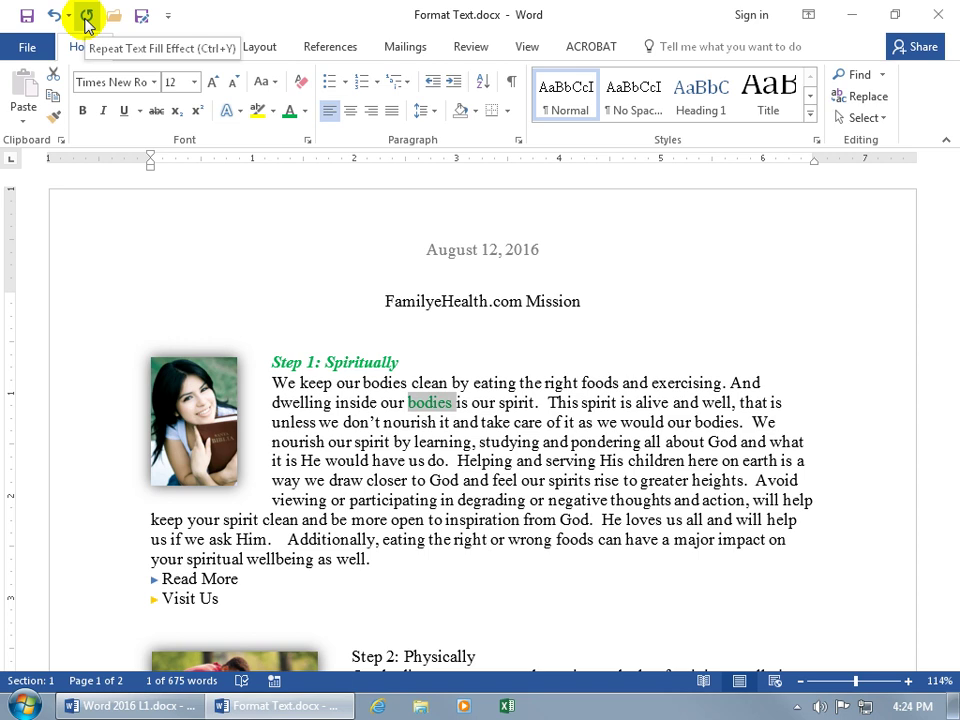
Step: Repeat the green font color on the words "nourish" and "take" in the paragraph's third line
double_click(411, 424)
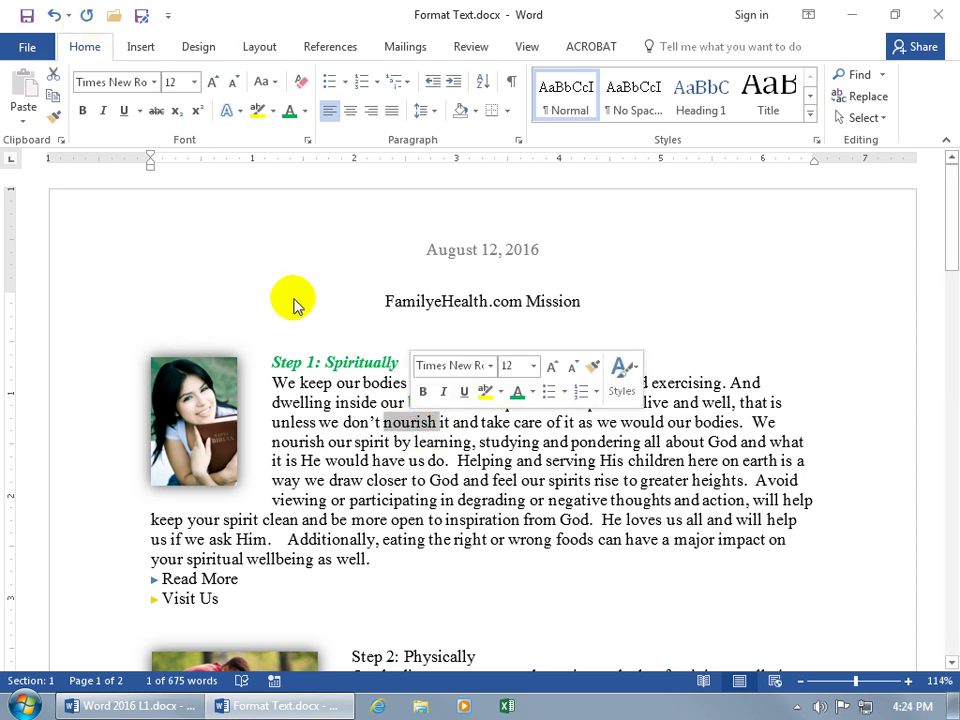
click(87, 16)
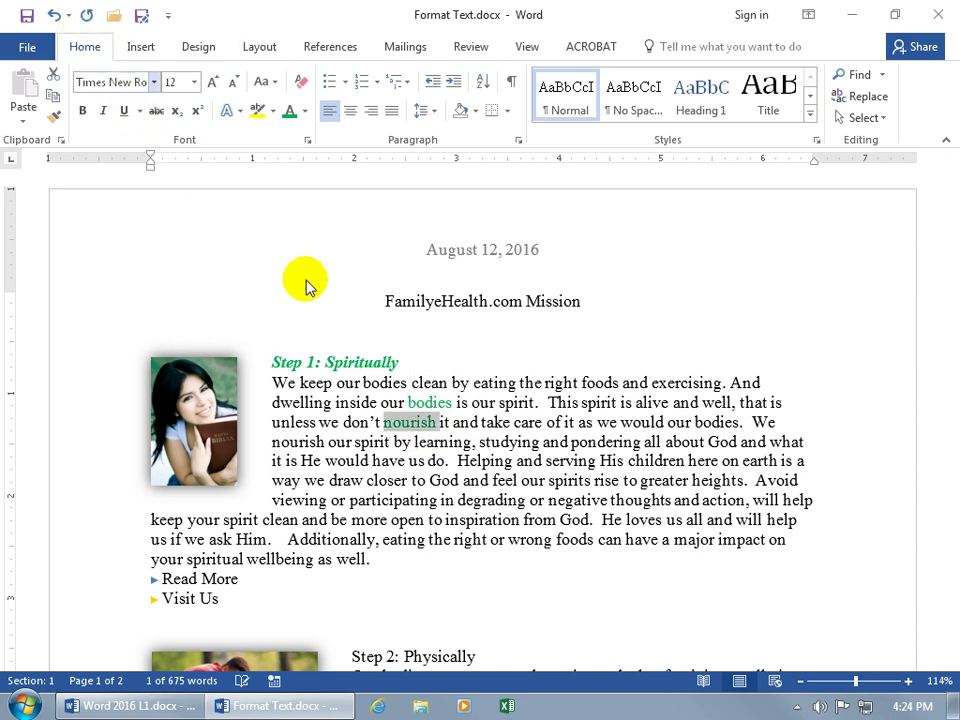
double_click(496, 423)
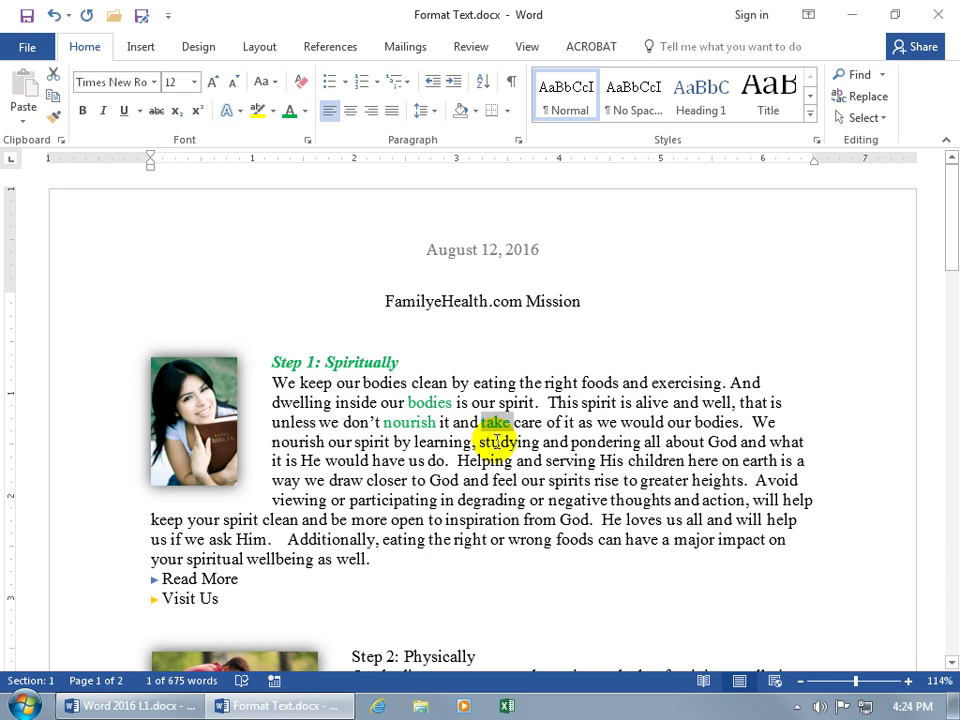
Step: Undo and redo the green color on "take", and repeat it on "learning" in the paragraph's fourth line
click(54, 16)
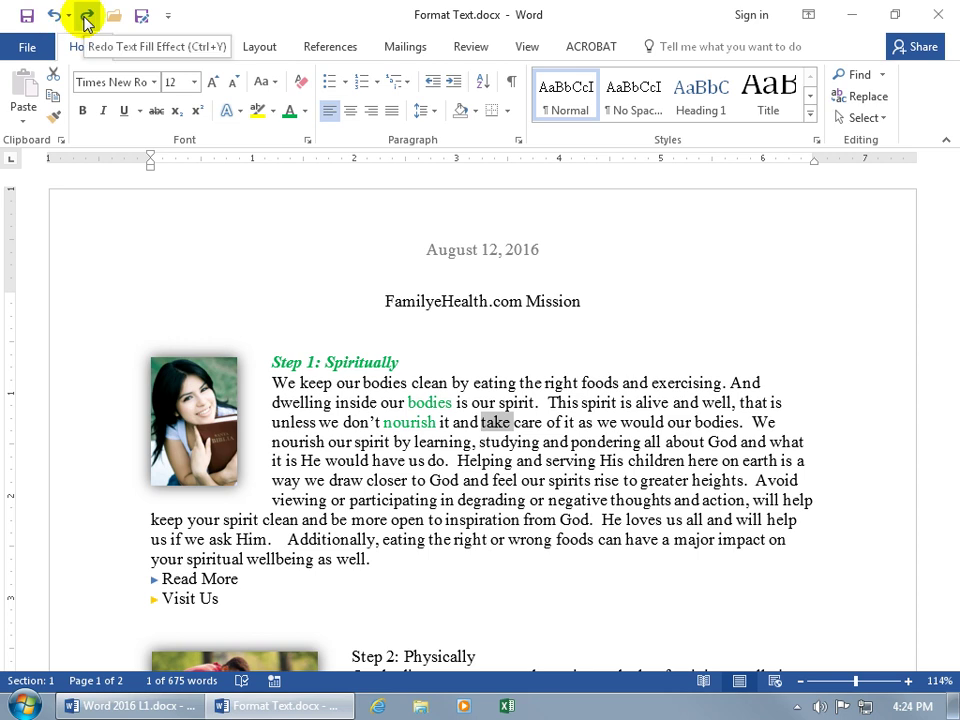
click(87, 22)
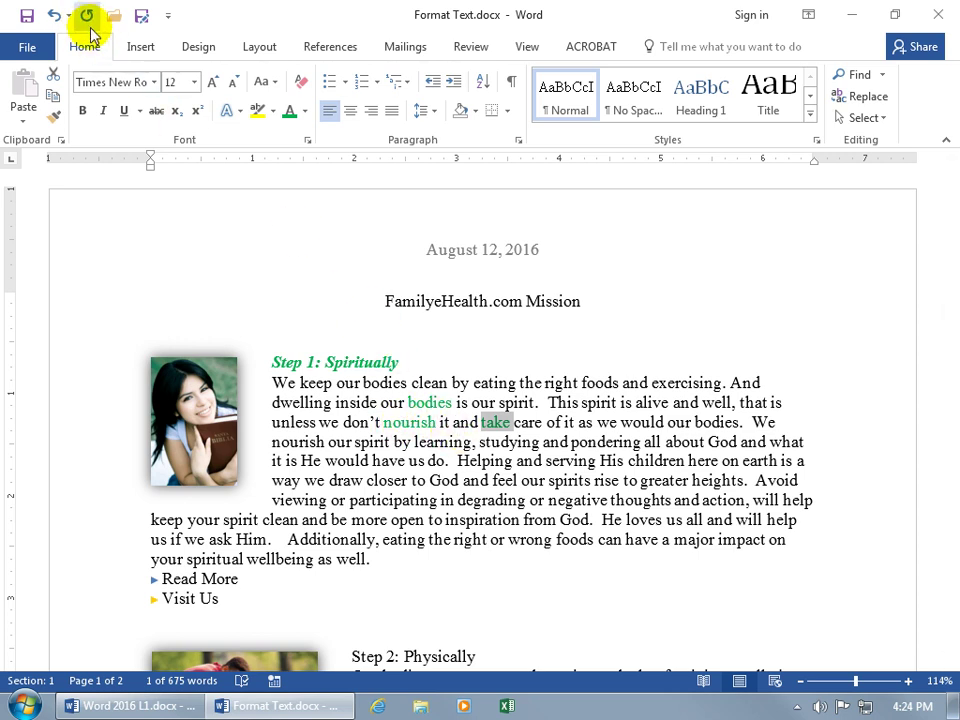
double_click(440, 444)
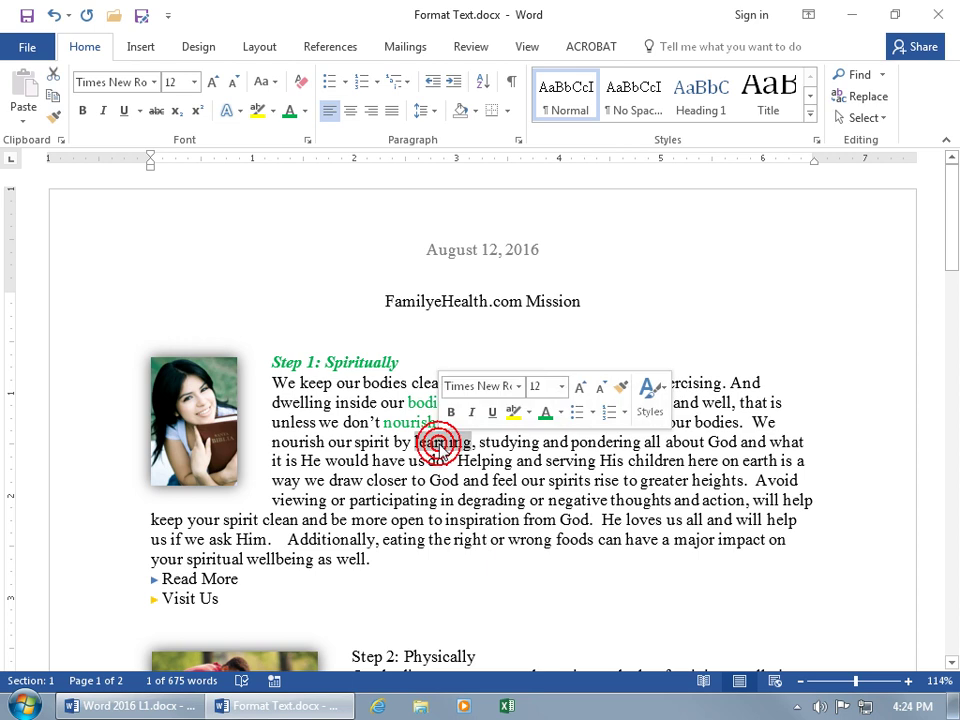
click(87, 16)
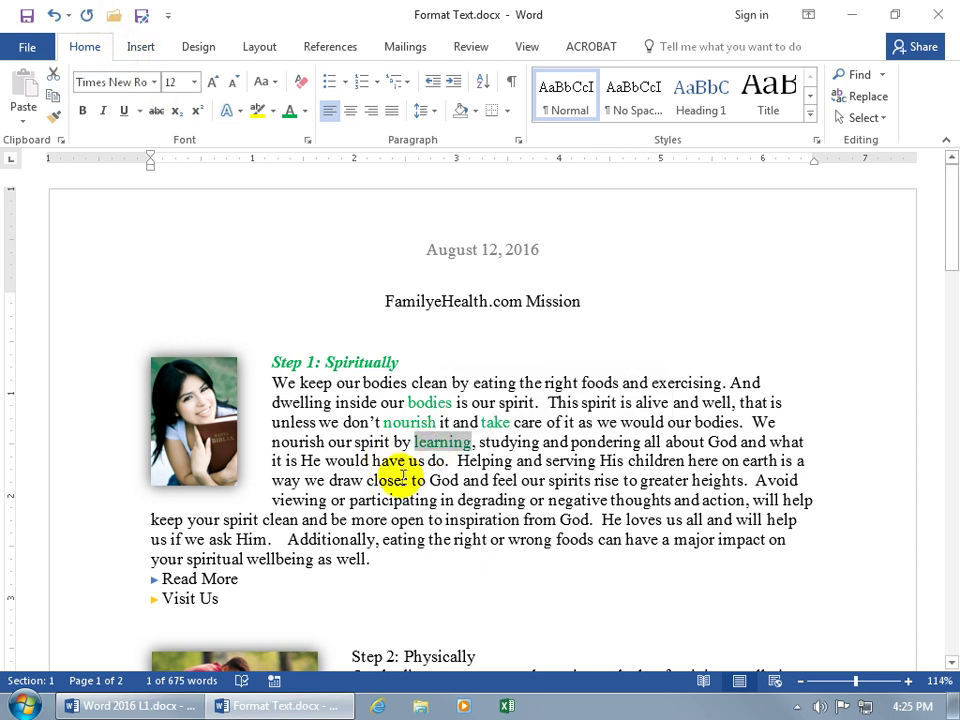
Step: Repeat the green font color on the phrase "Helping and serving" in the paragraph's fifth line
click(445, 456)
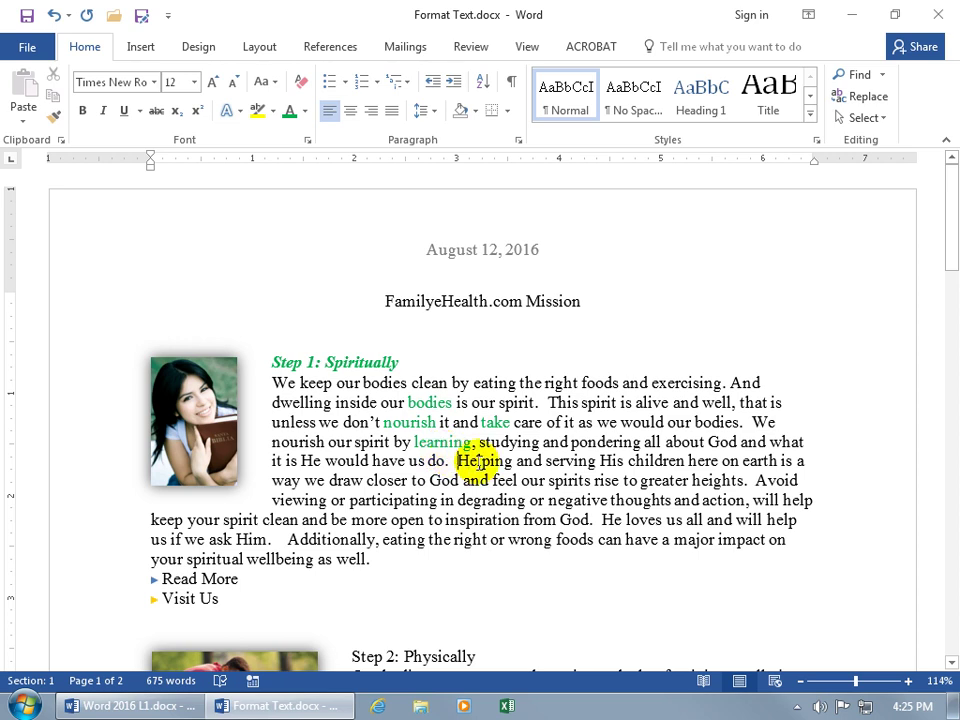
double_click(478, 461)
drag(478, 461, 570, 465)
key(ctrl+y)
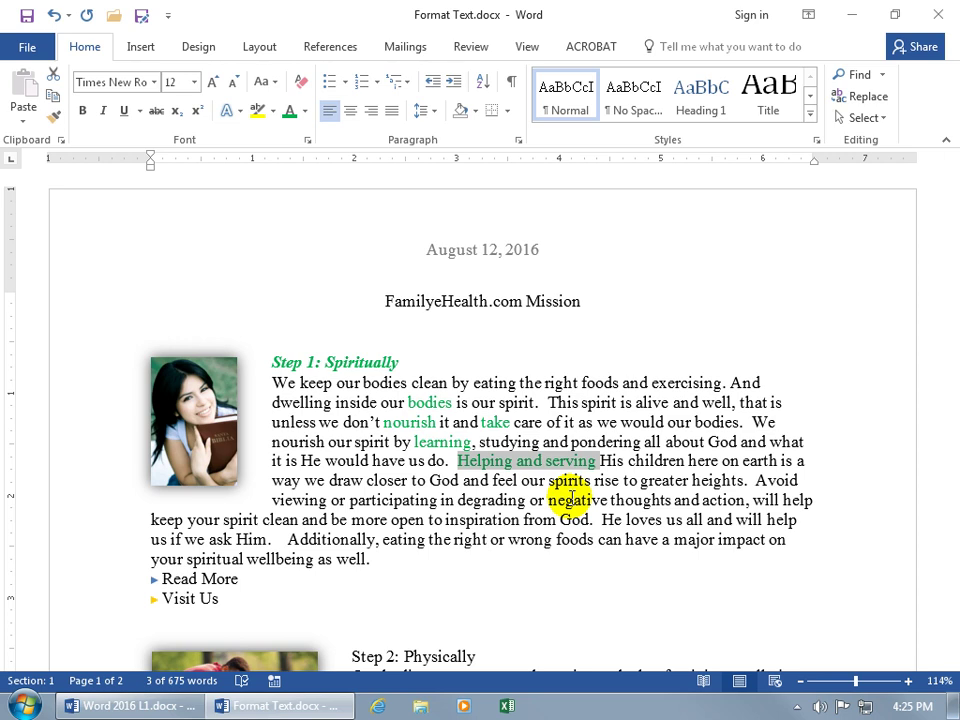
Step: Underline the words "feel" and "spirits" in the paragraph's sixth line
double_click(503, 481)
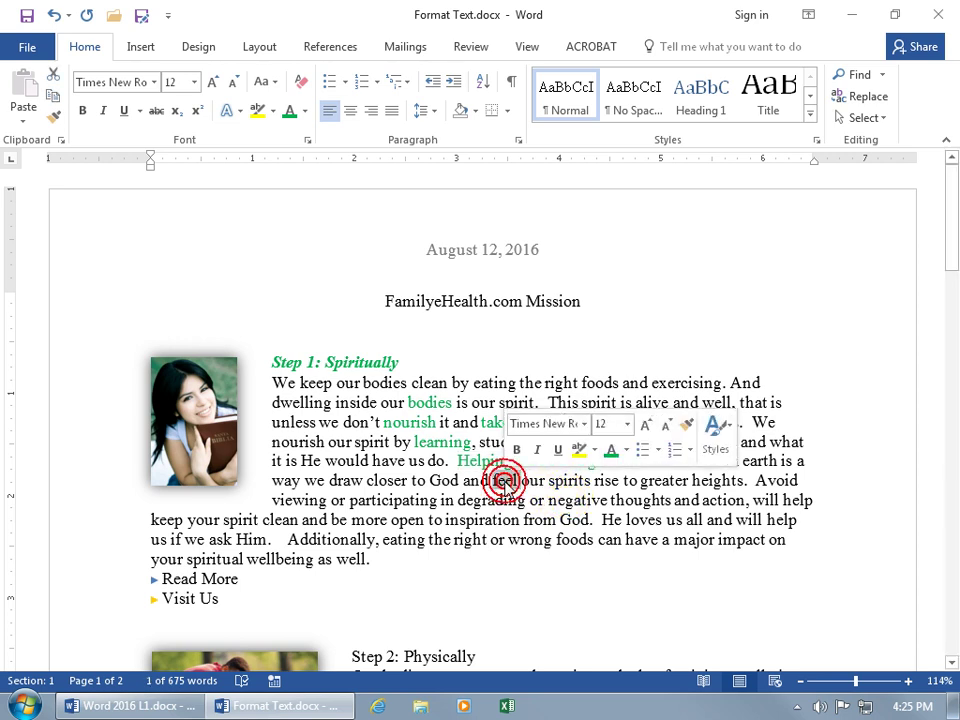
click(557, 450)
double_click(566, 481)
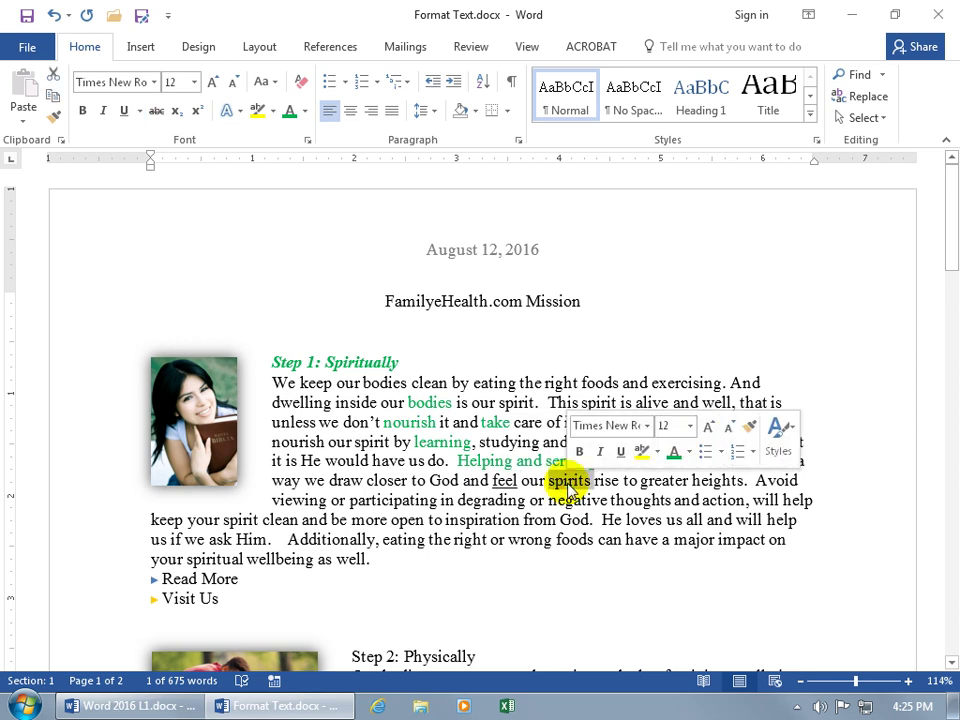
key(ctrl+u)
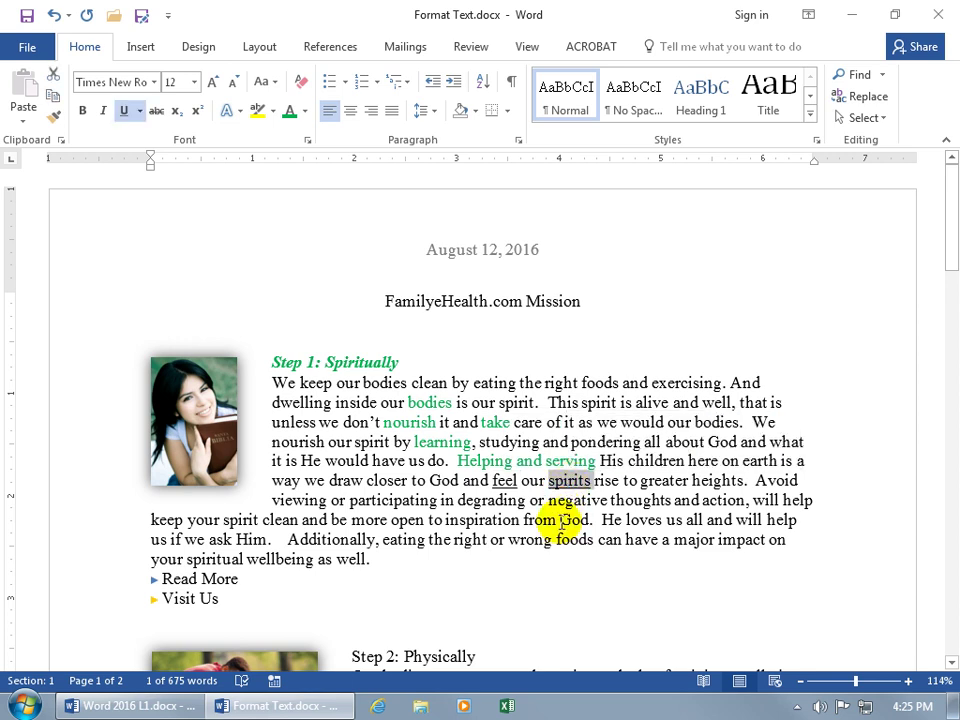
click(573, 497)
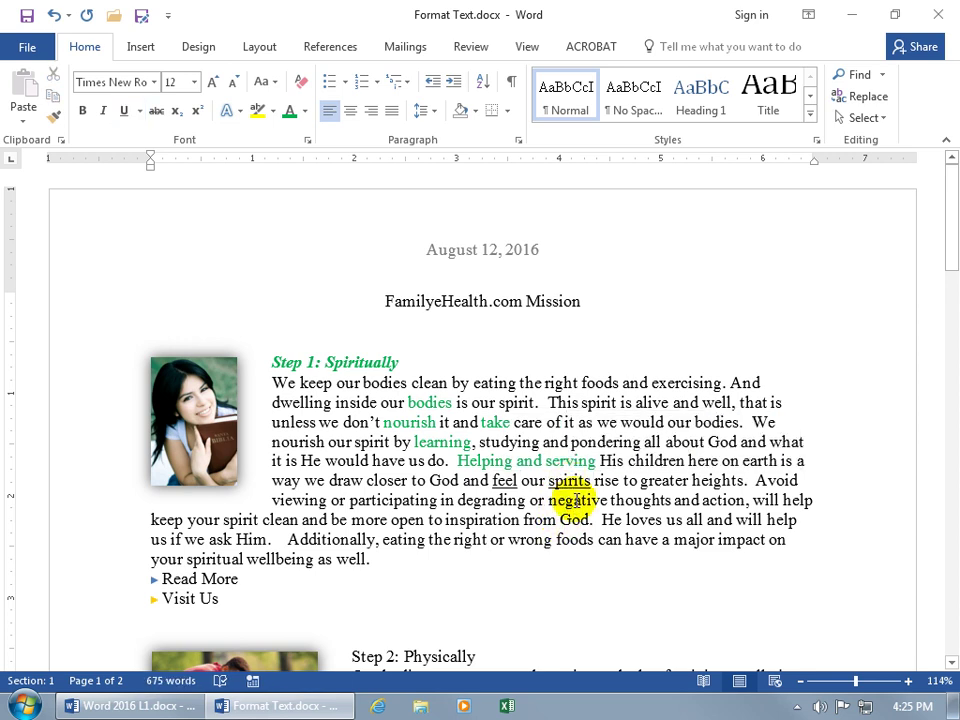
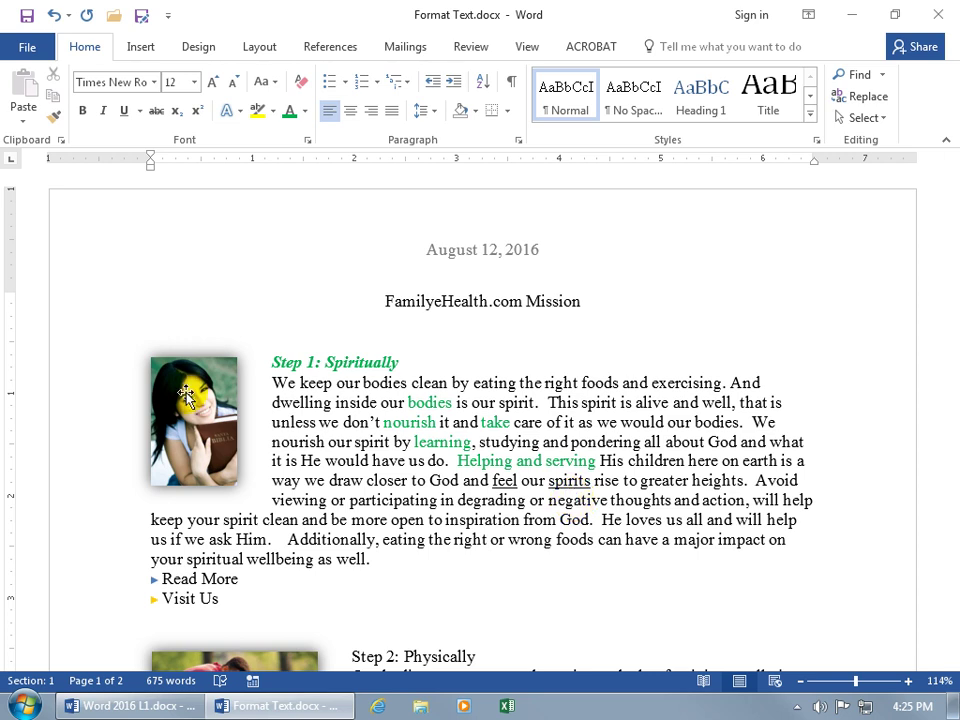
Step: Undo the underlines and all green coloring of the paragraph words and the "Step 1: Spiritually" heading
click(55, 16)
click(55, 16)
click(55, 16)
click(55, 16)
click(55, 16)
click(55, 16)
click(55, 16)
click(55, 16)
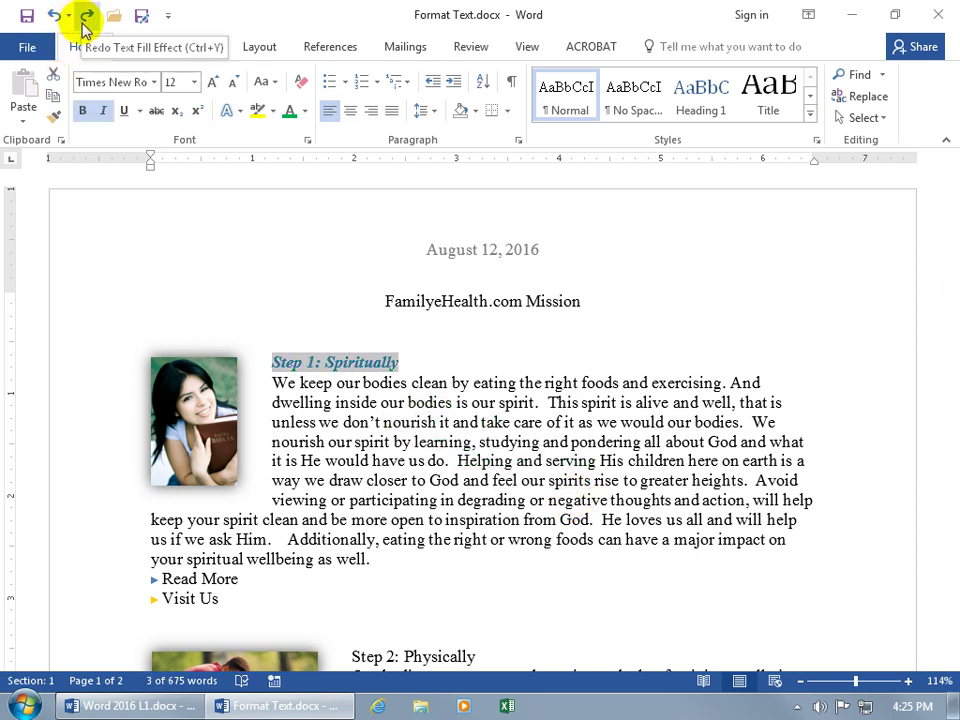
Step: Apply the green font color to the "Step 1: Spiritually" heading
right_click(308, 366)
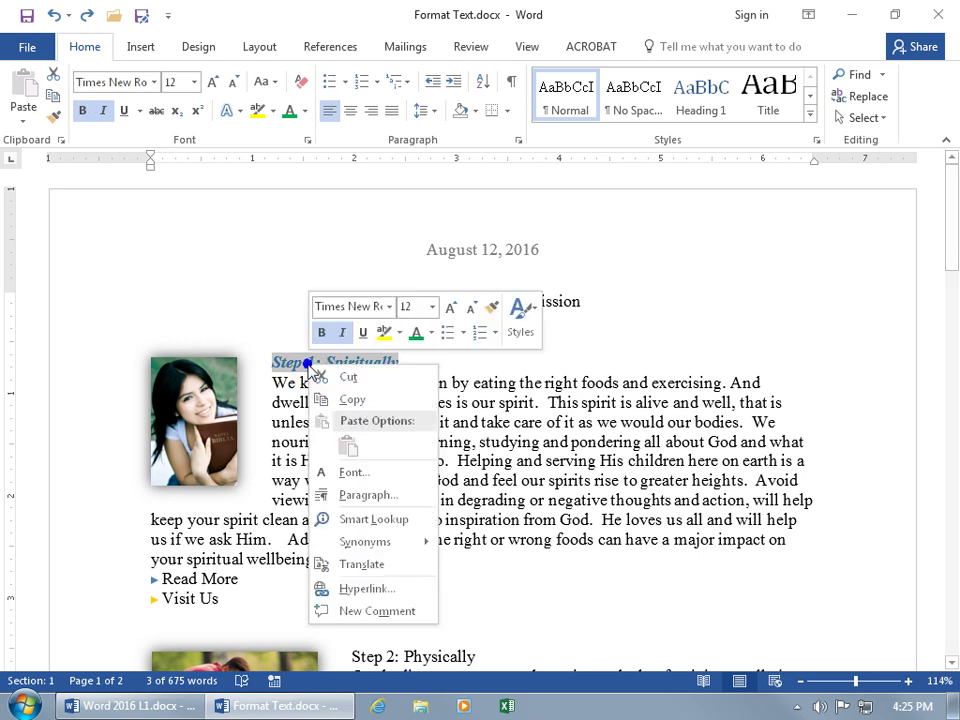
click(415, 332)
click(392, 400)
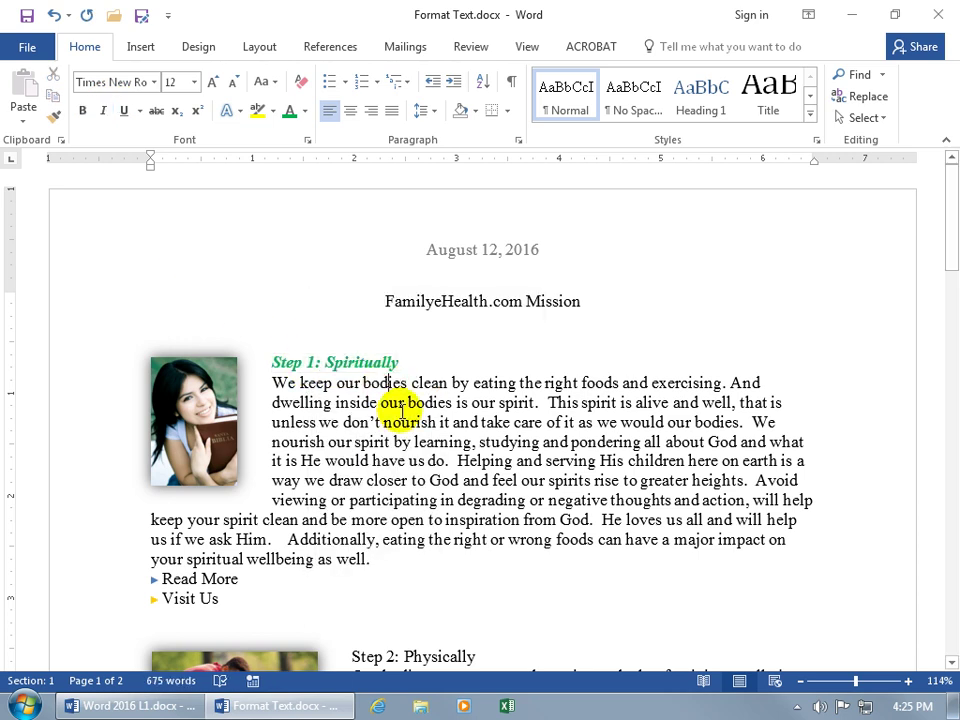
Step: Change the font of the "Step 1: Spiritually" heading to Comic Sans MS
drag(265, 359, 397, 362)
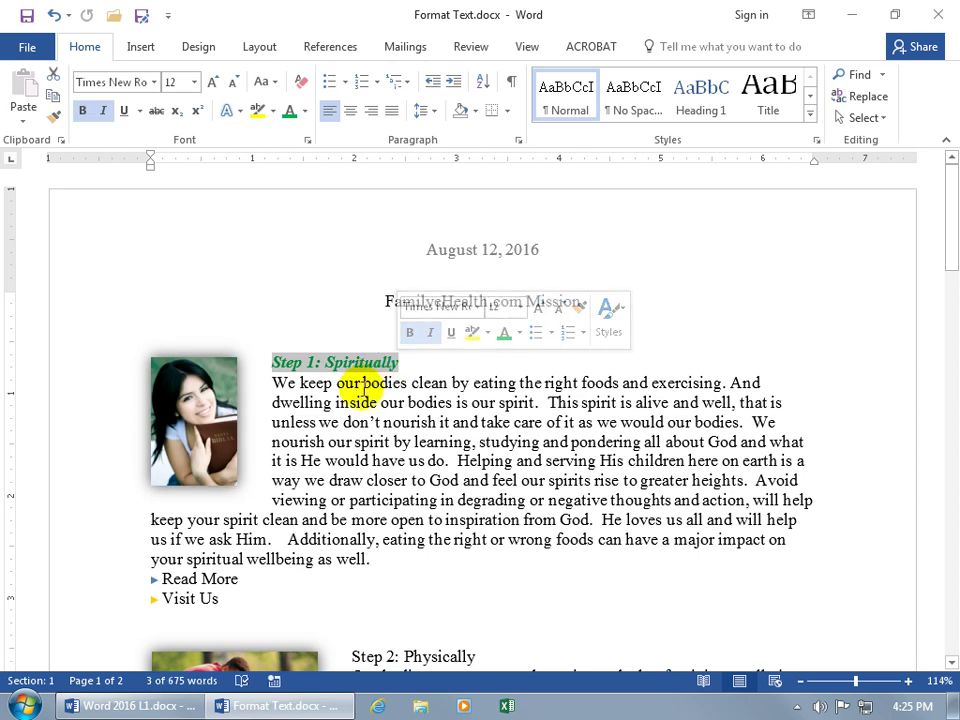
click(478, 310)
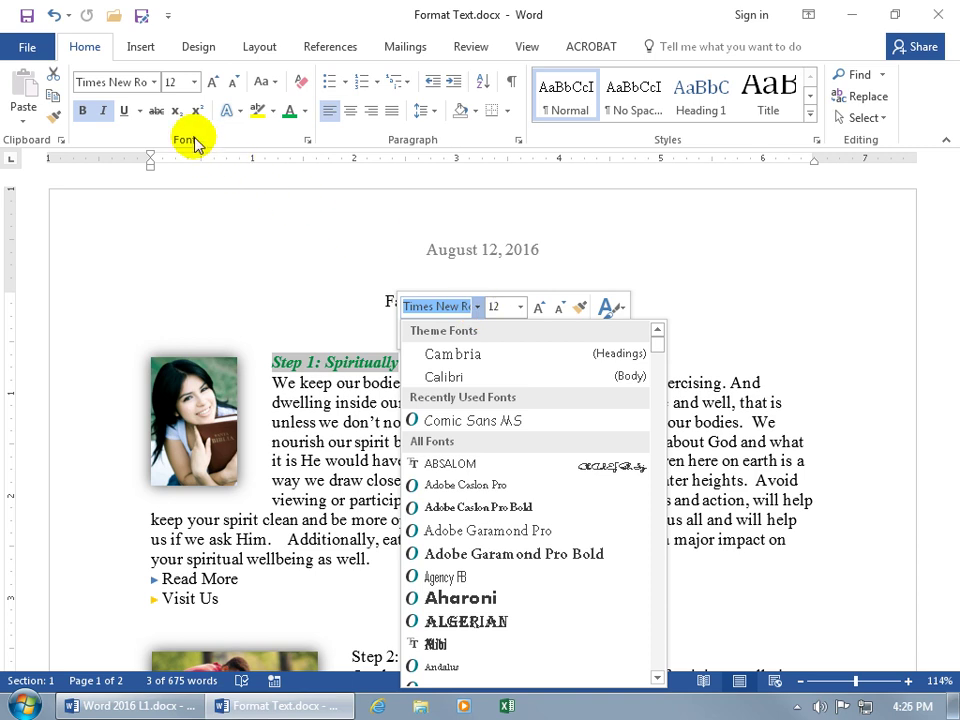
click(150, 82)
click(153, 84)
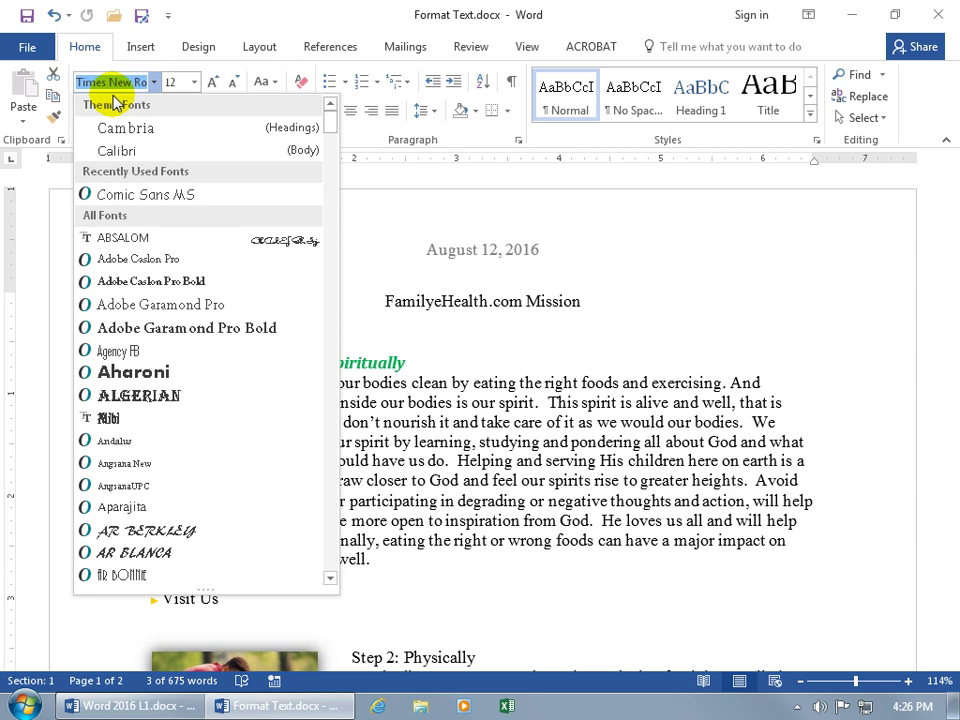
drag(332, 124, 333, 155)
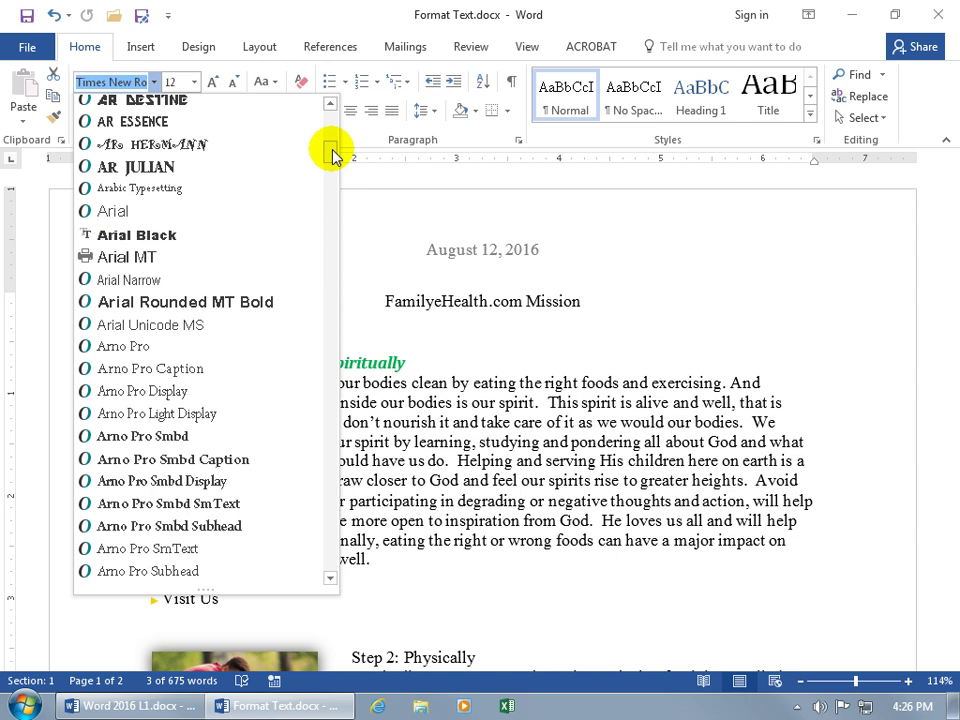
key(Down)
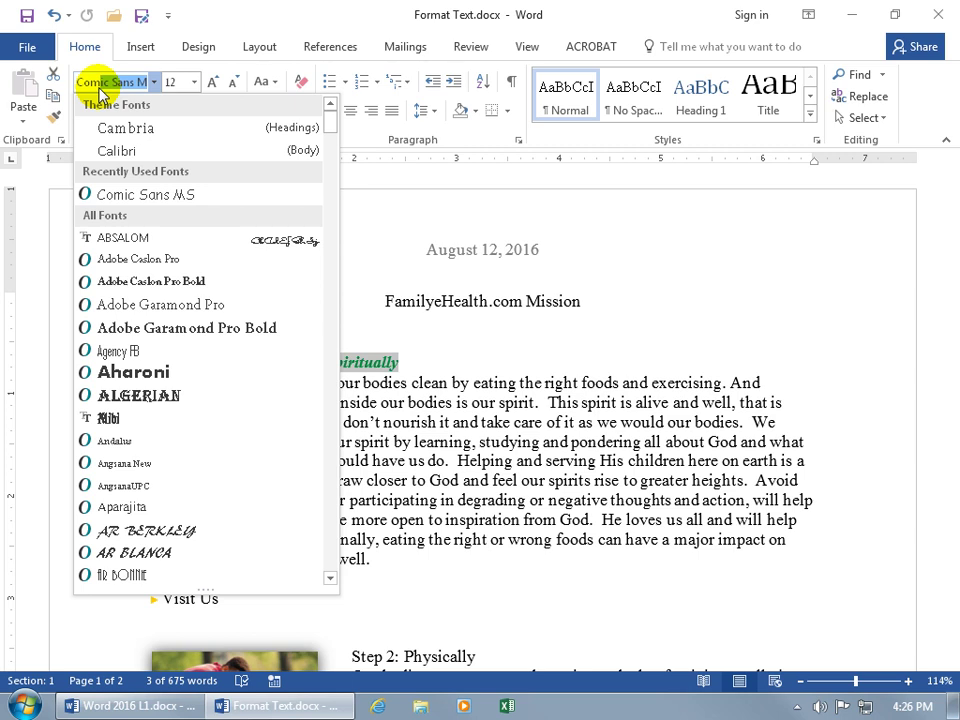
click(99, 88)
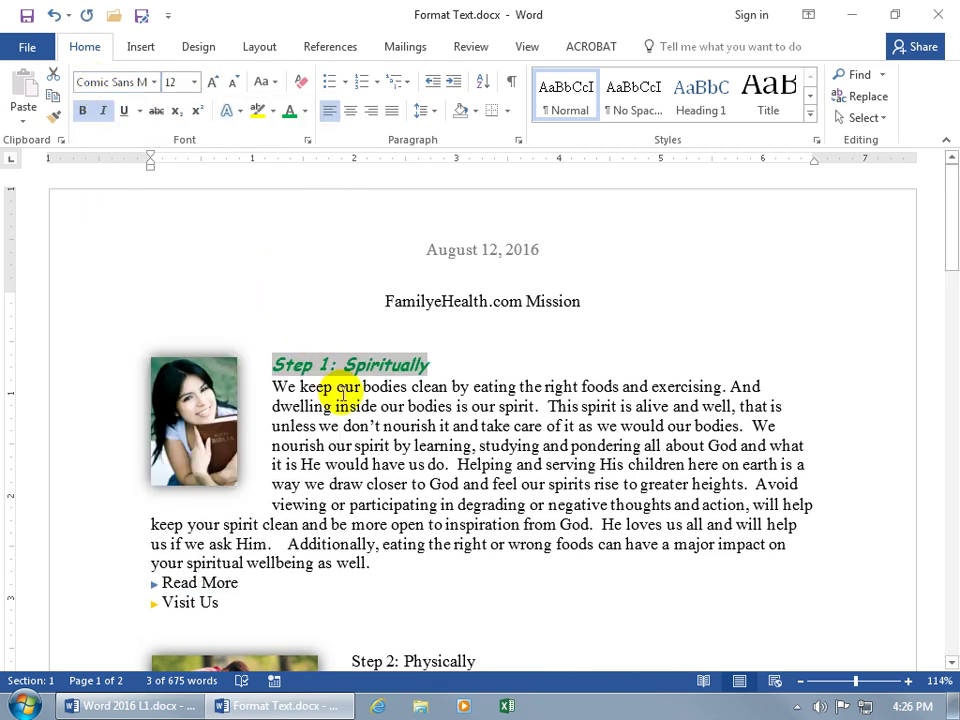
Step: Open the advanced font settings for the "Step 1: Spiritually" heading and preview the Strikethrough effect, switching it off again
click(371, 421)
drag(283, 364, 430, 370)
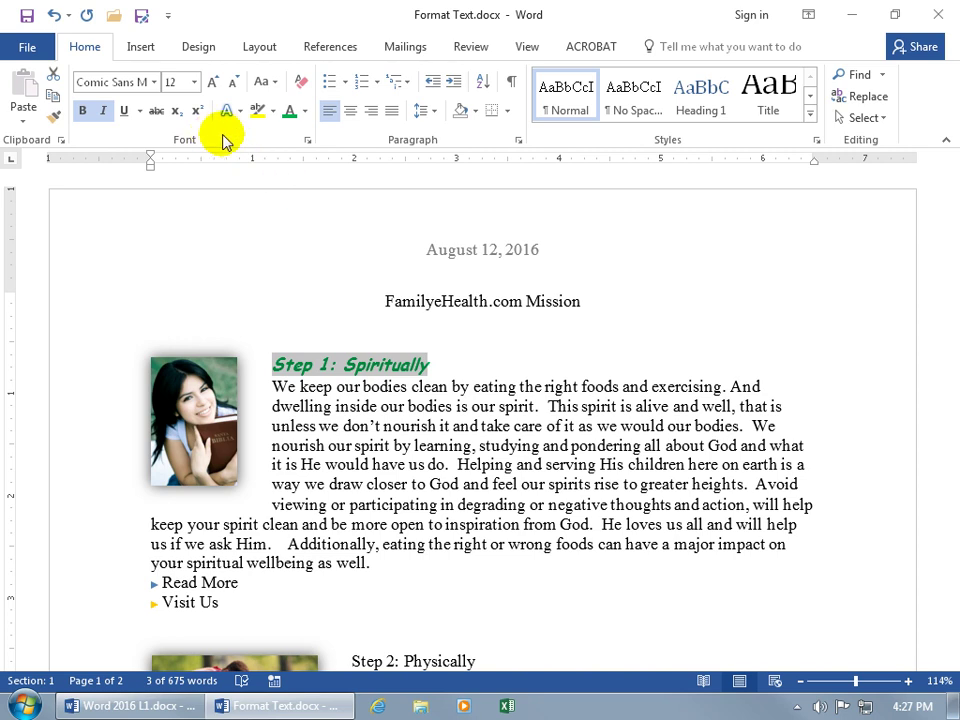
click(308, 146)
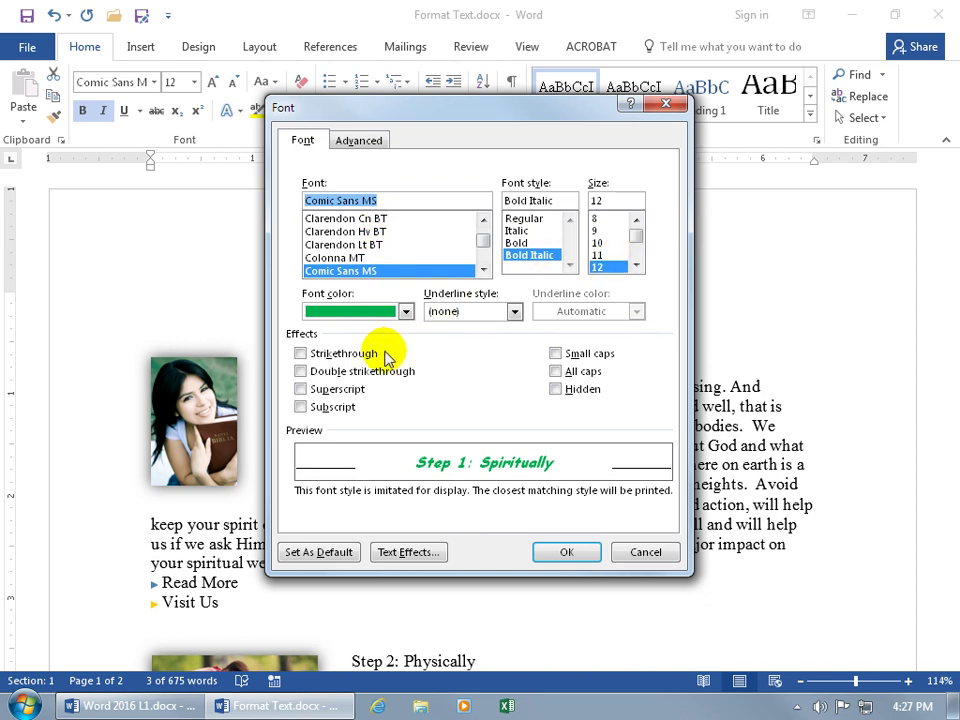
click(300, 353)
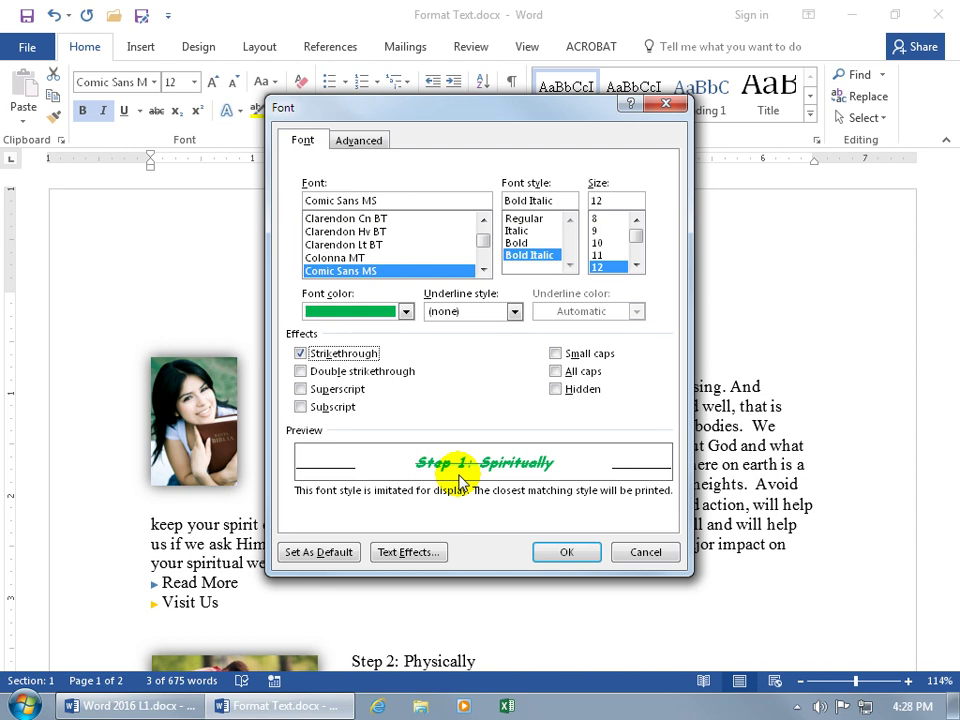
click(302, 355)
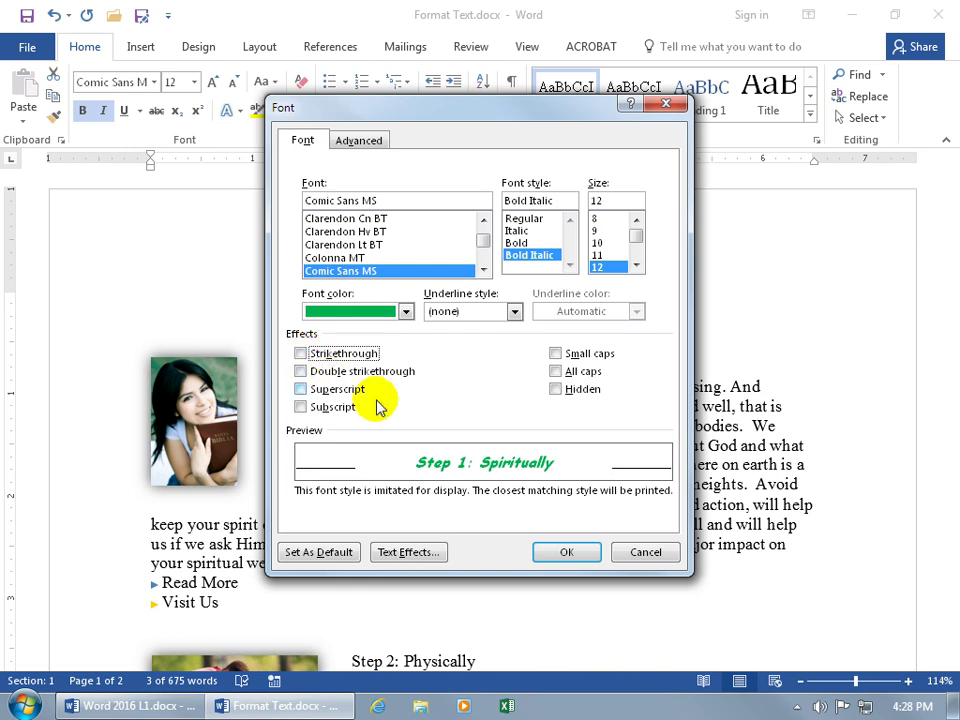
Step: Open the heading's text effects and examine the gradient text fill options, returning the fill to solid
click(407, 553)
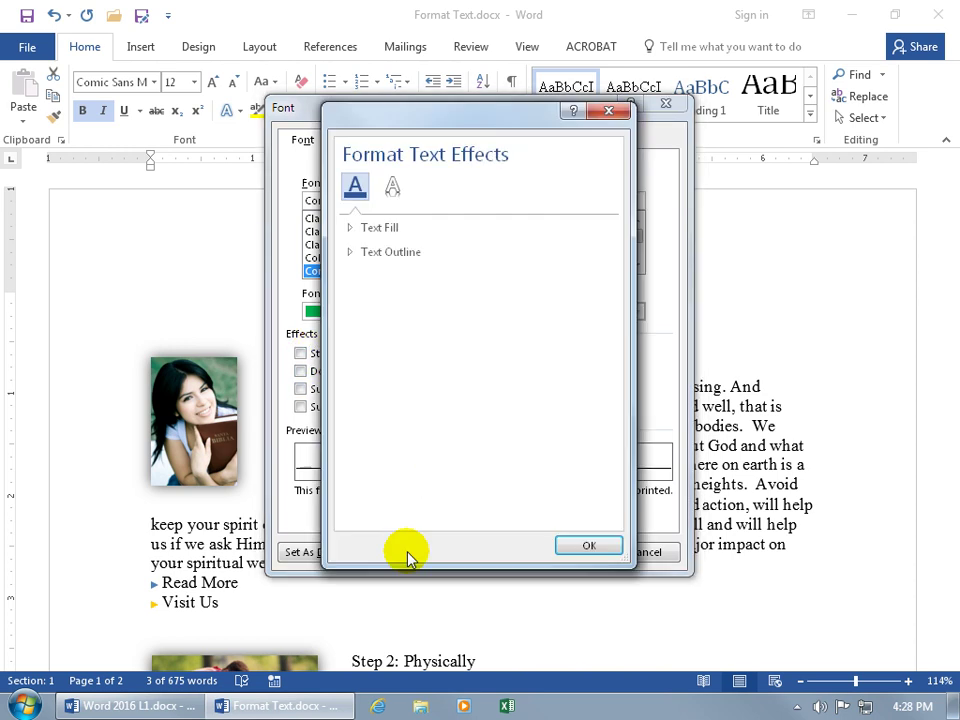
click(350, 230)
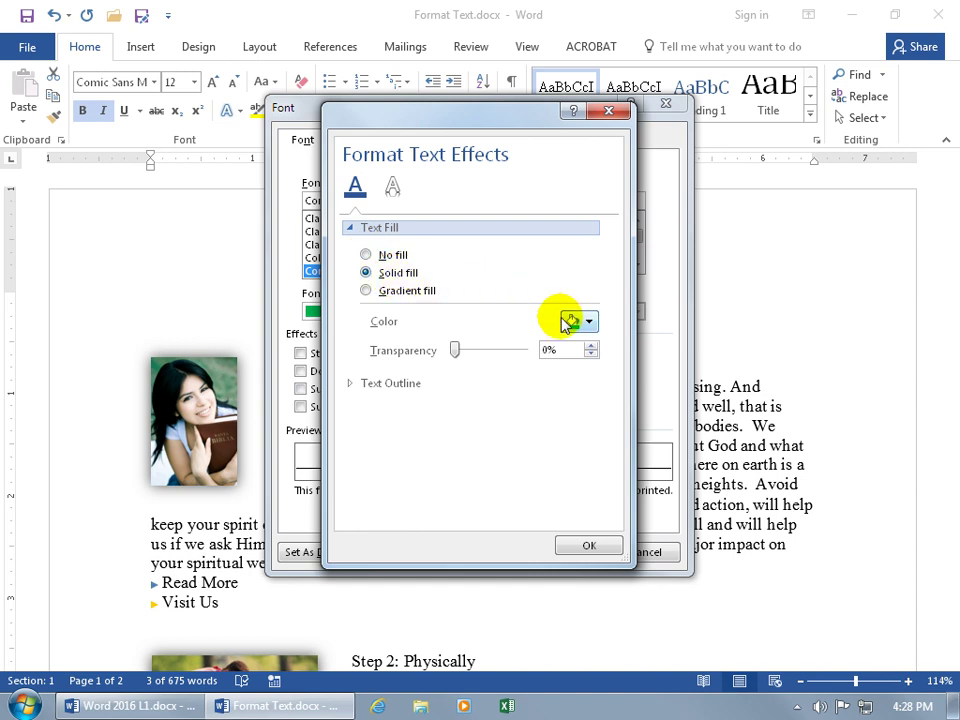
click(410, 291)
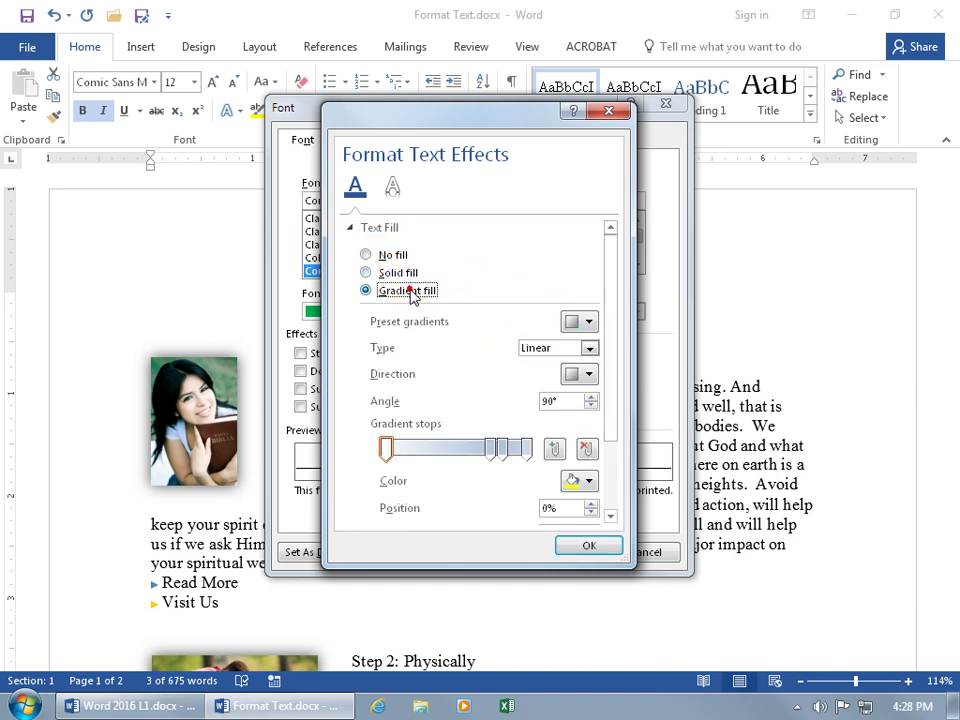
click(385, 278)
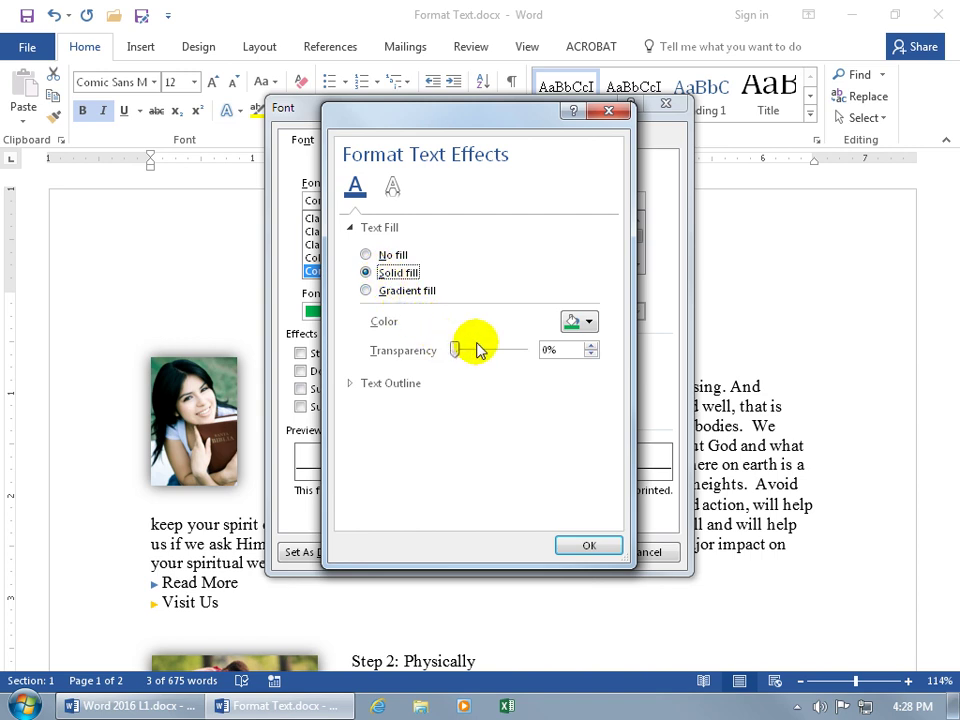
Step: Give the heading's text a solid outline in standard red
click(350, 384)
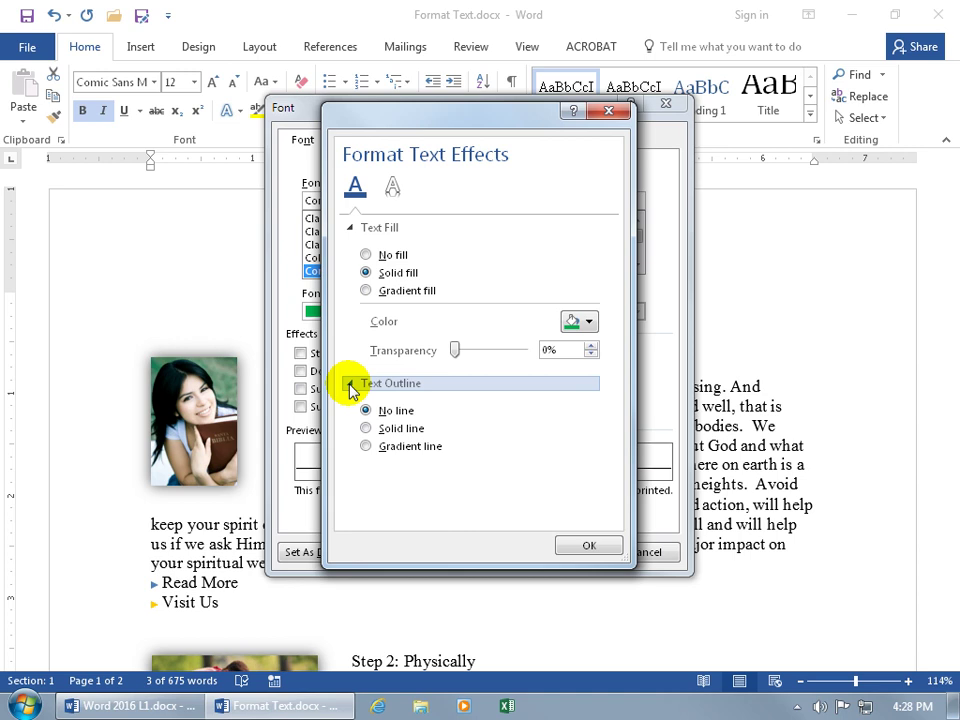
click(366, 428)
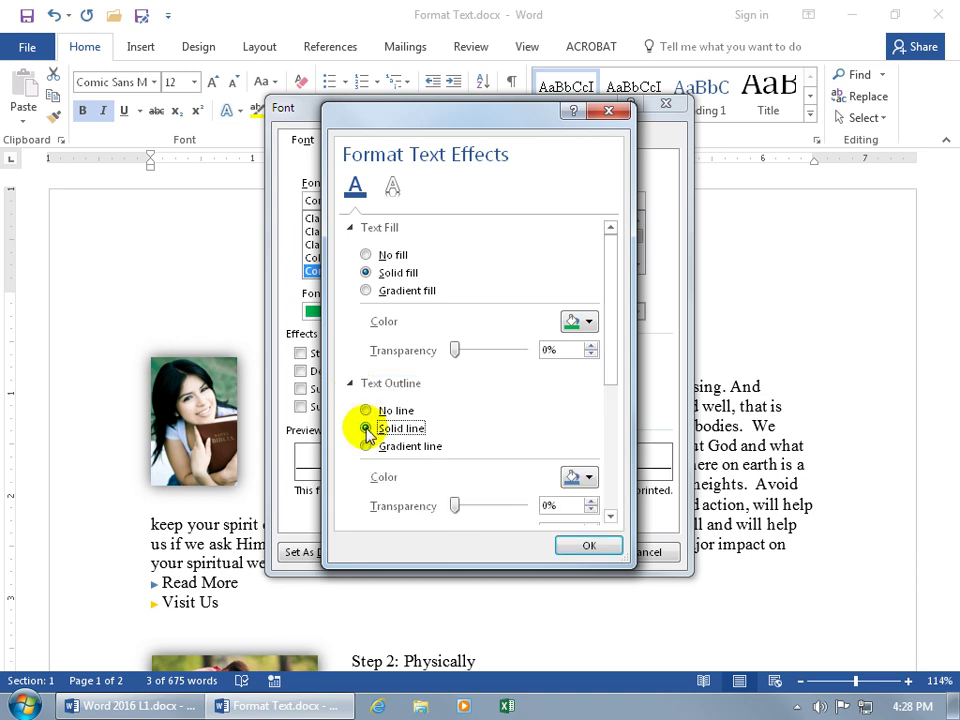
click(588, 477)
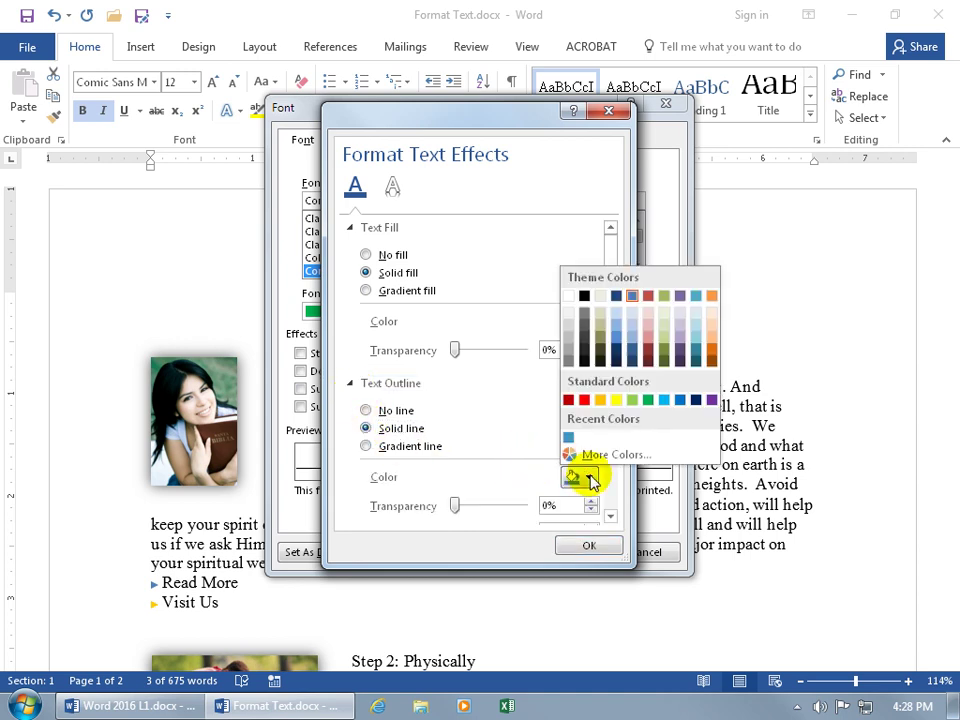
click(584, 400)
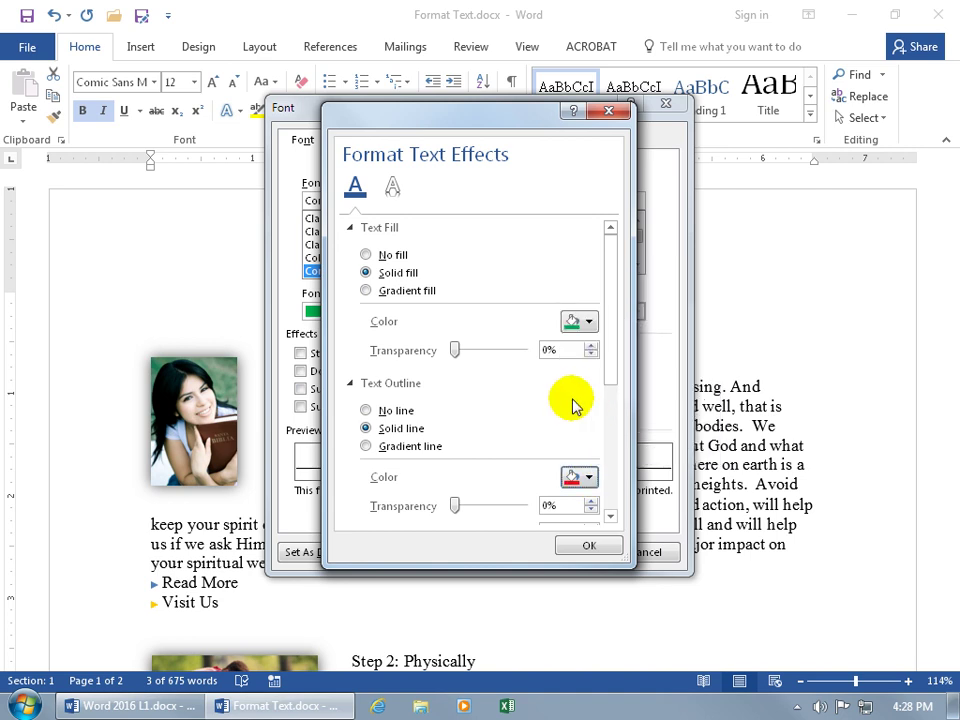
Step: Check the outline width and dash settings, apply the red outline to the "Step 1: Spiritually" heading, and undo it
drag(607, 372, 613, 457)
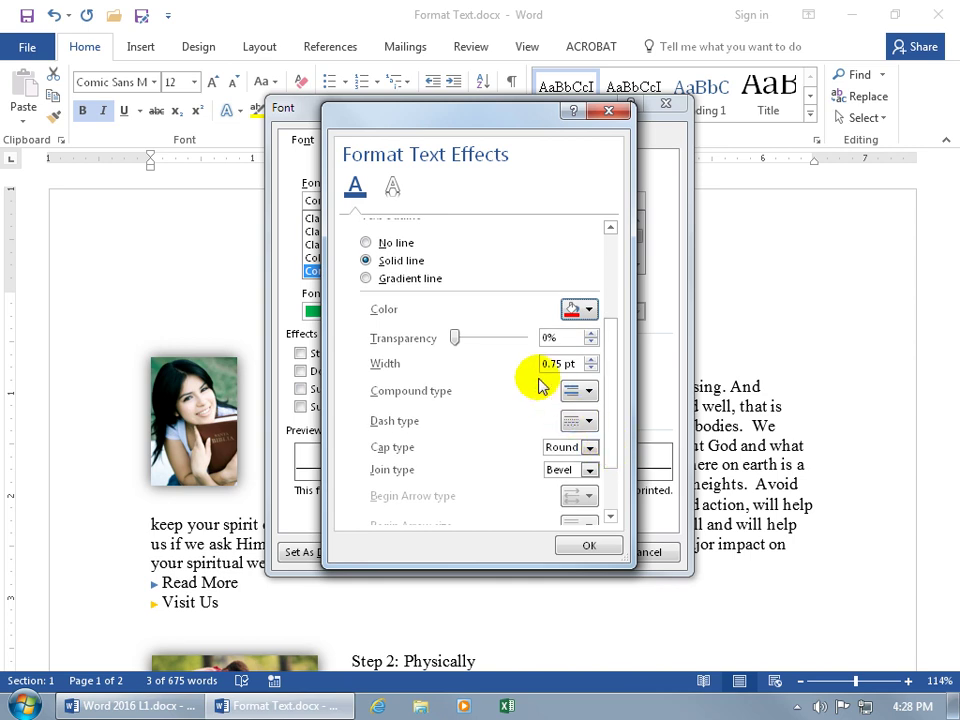
click(578, 545)
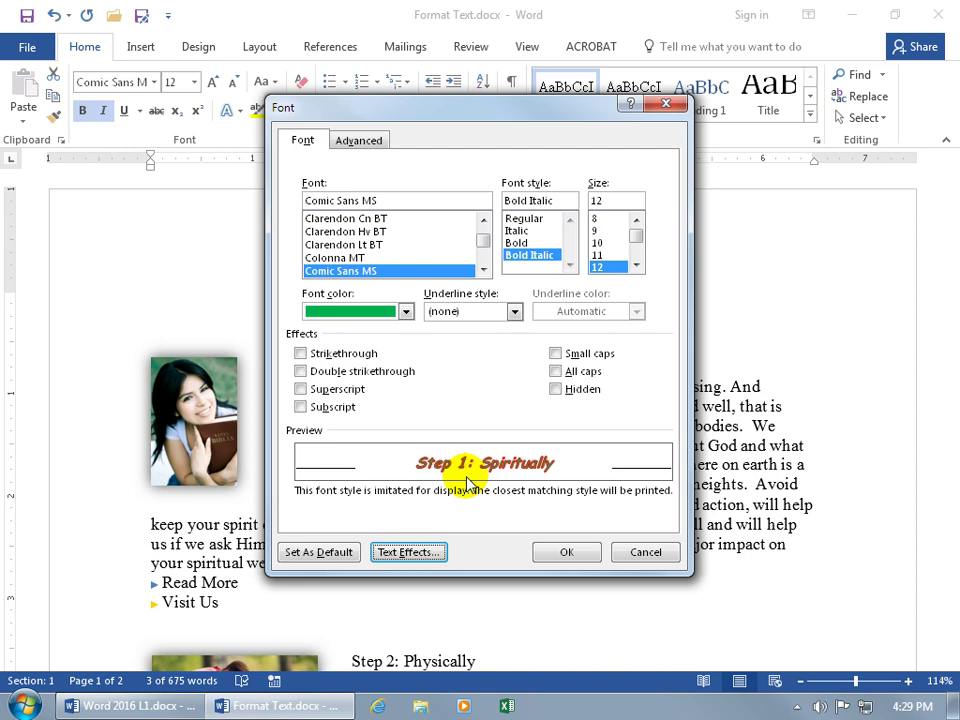
click(570, 552)
click(451, 411)
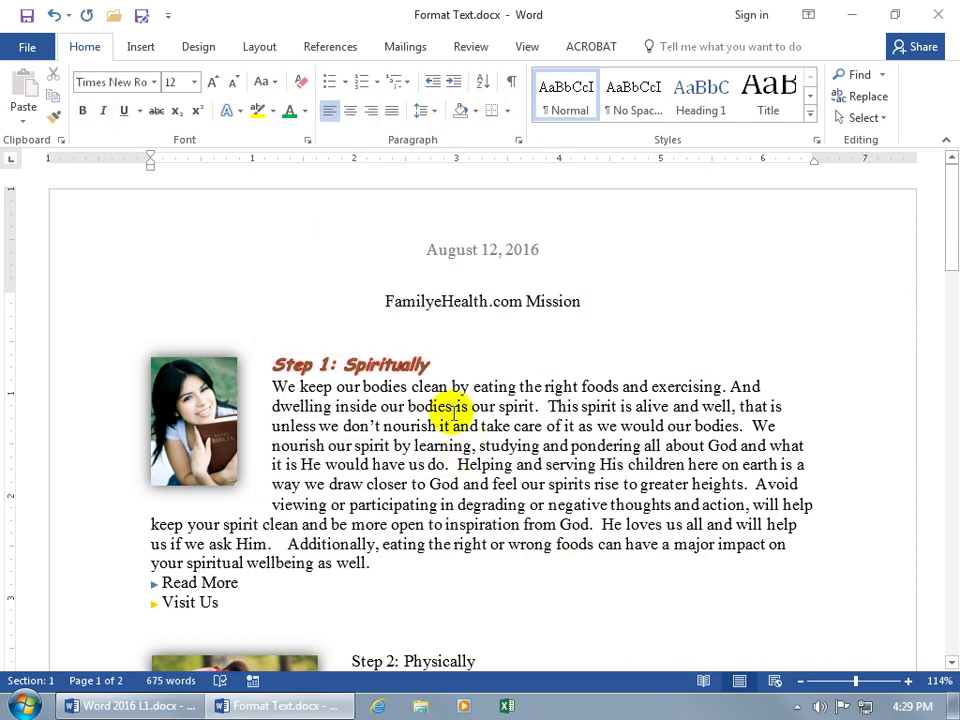
click(53, 16)
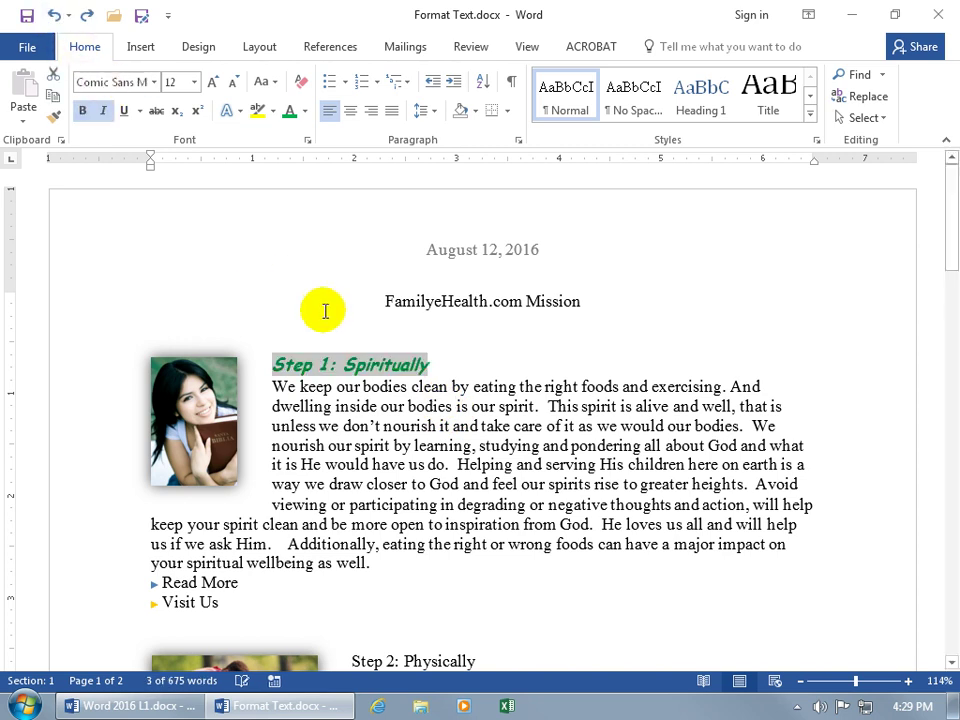
click(376, 387)
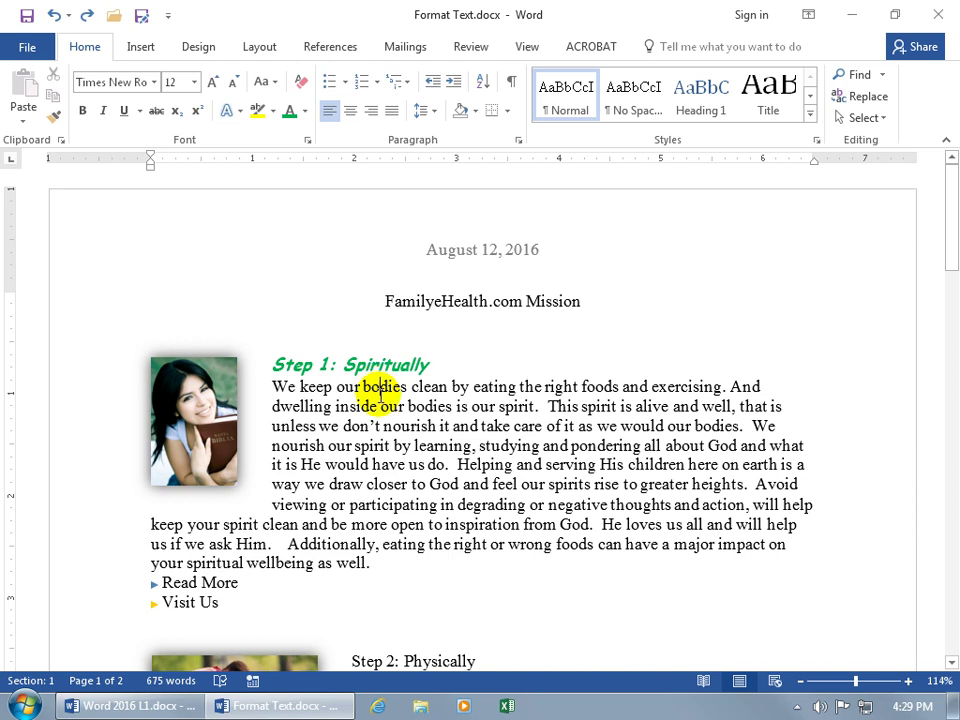
Step: Apply a Perspective shadow preset to the word "Spiritually" in the Step 1 heading and undo it
click(363, 367)
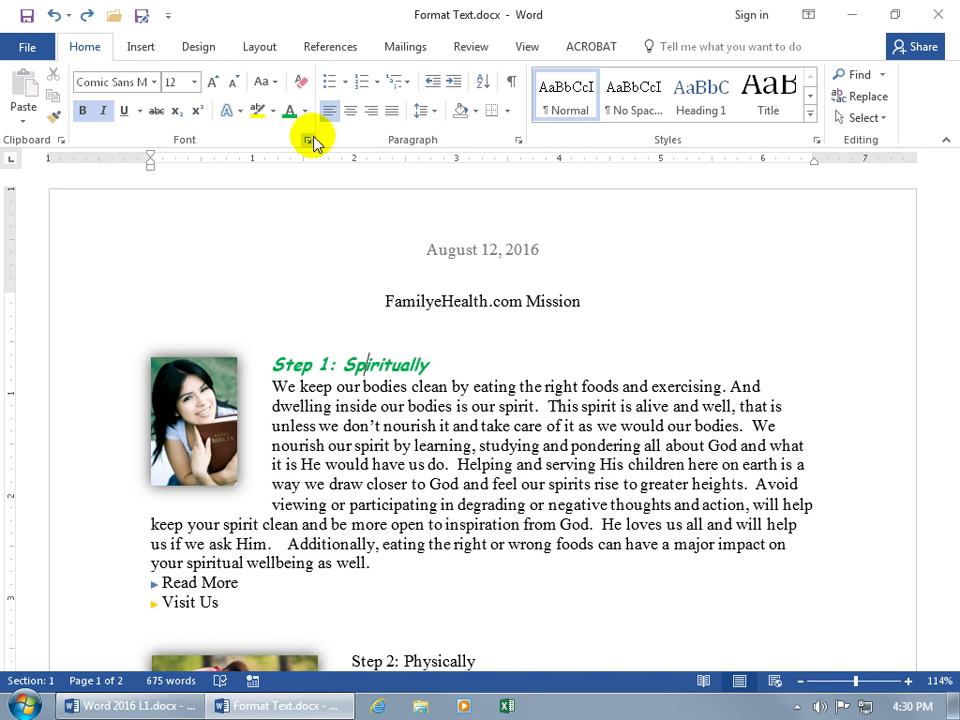
click(308, 142)
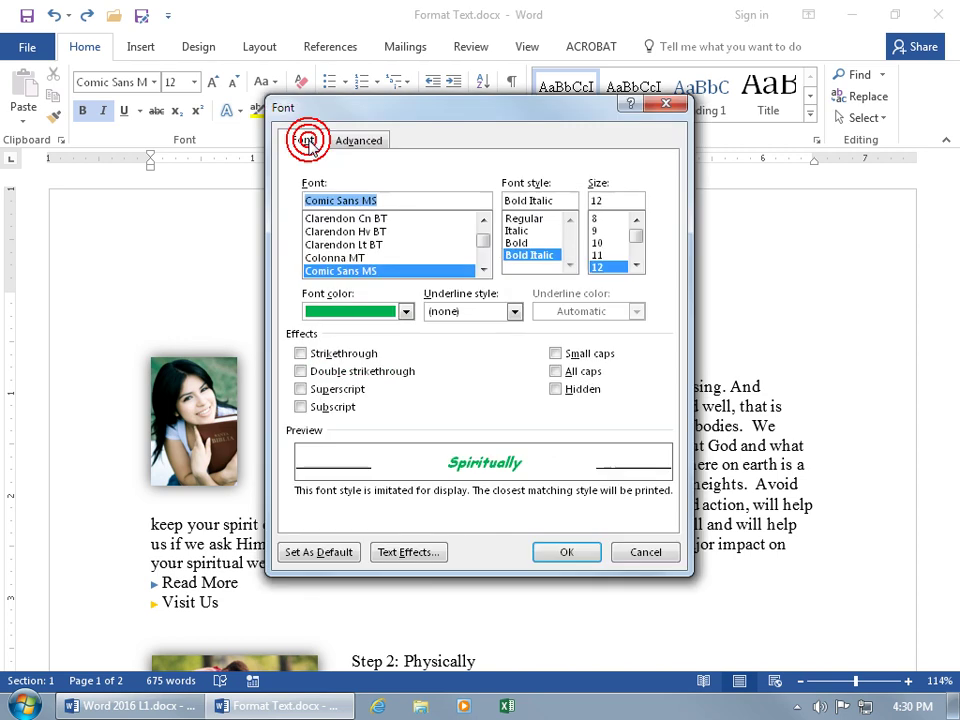
click(410, 553)
click(392, 190)
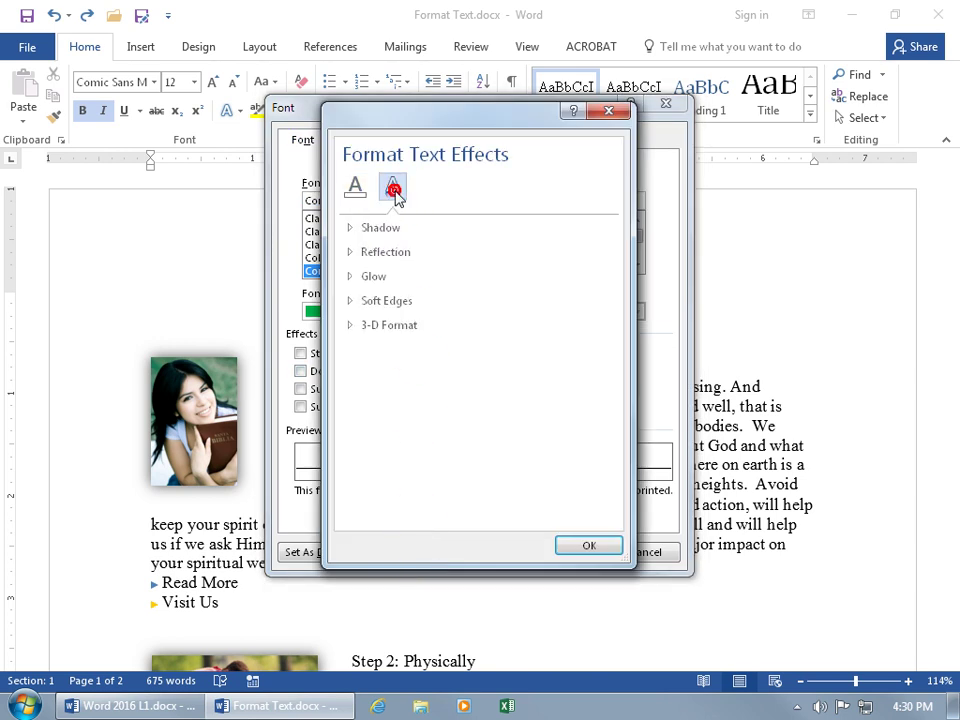
click(362, 232)
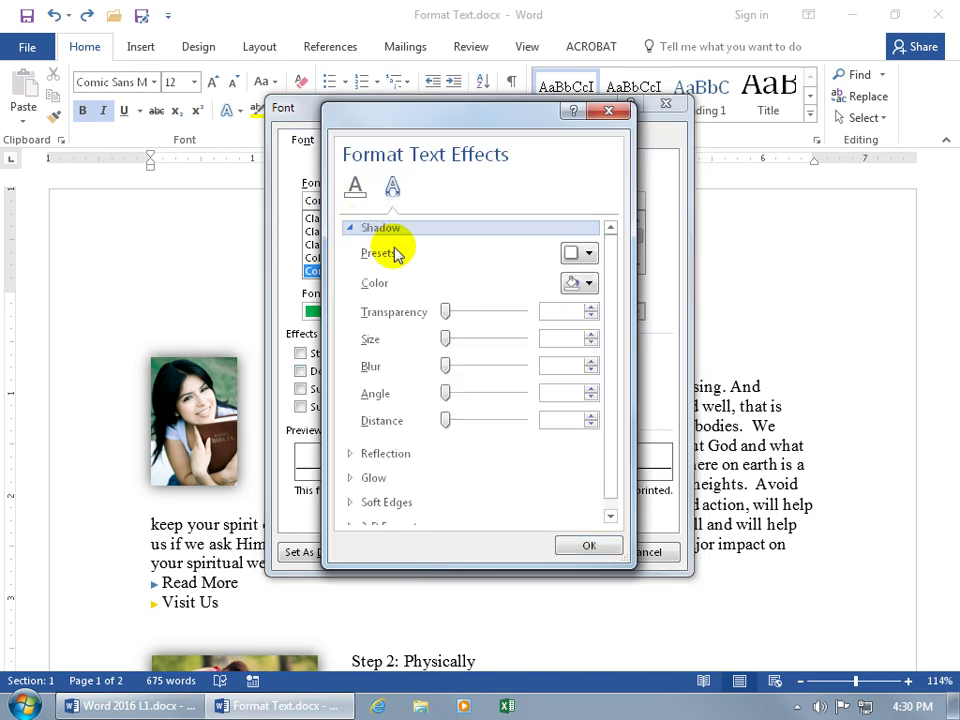
click(580, 253)
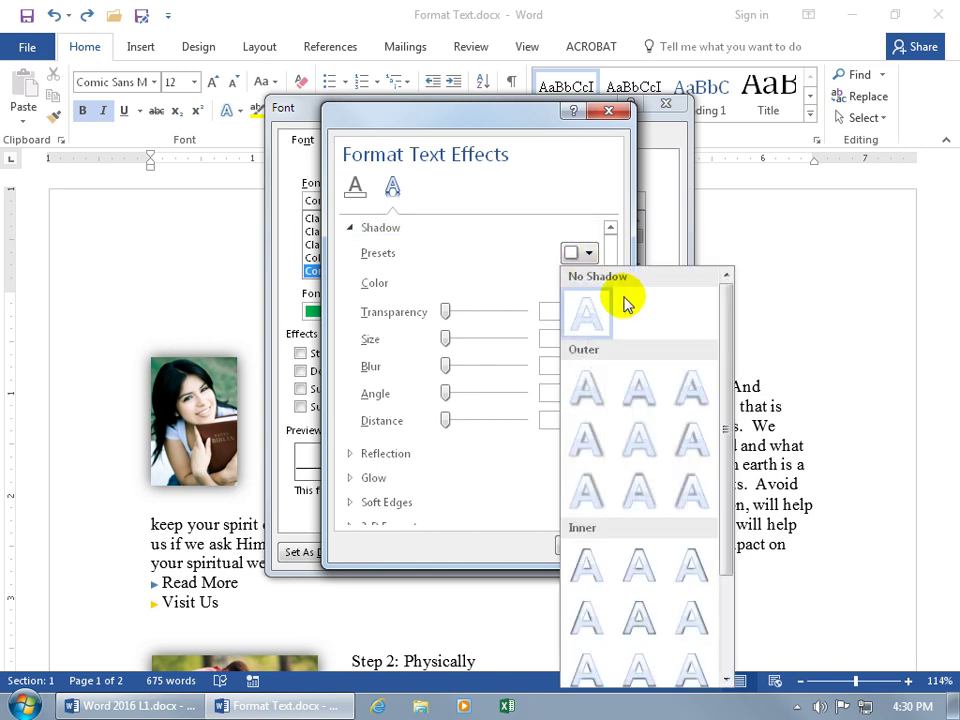
drag(724, 383, 733, 621)
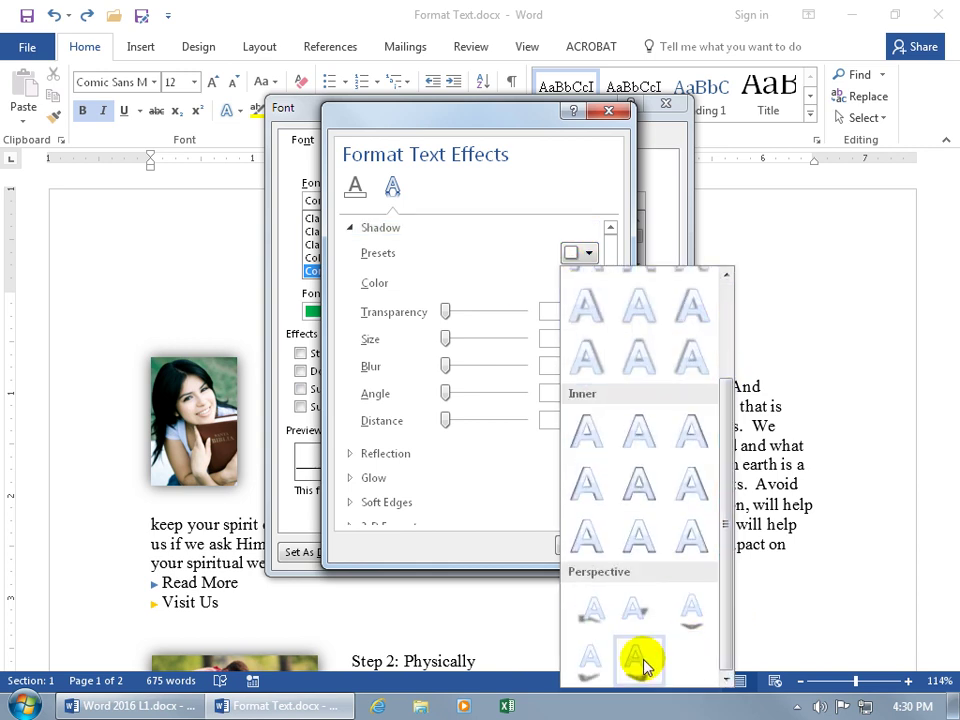
click(640, 614)
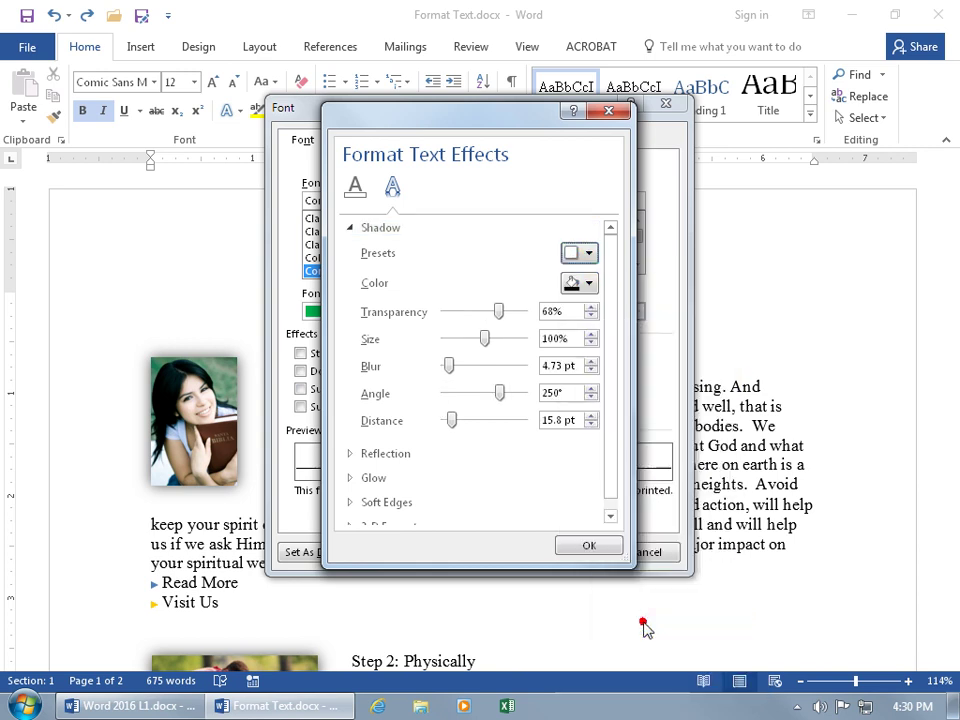
click(611, 549)
click(580, 555)
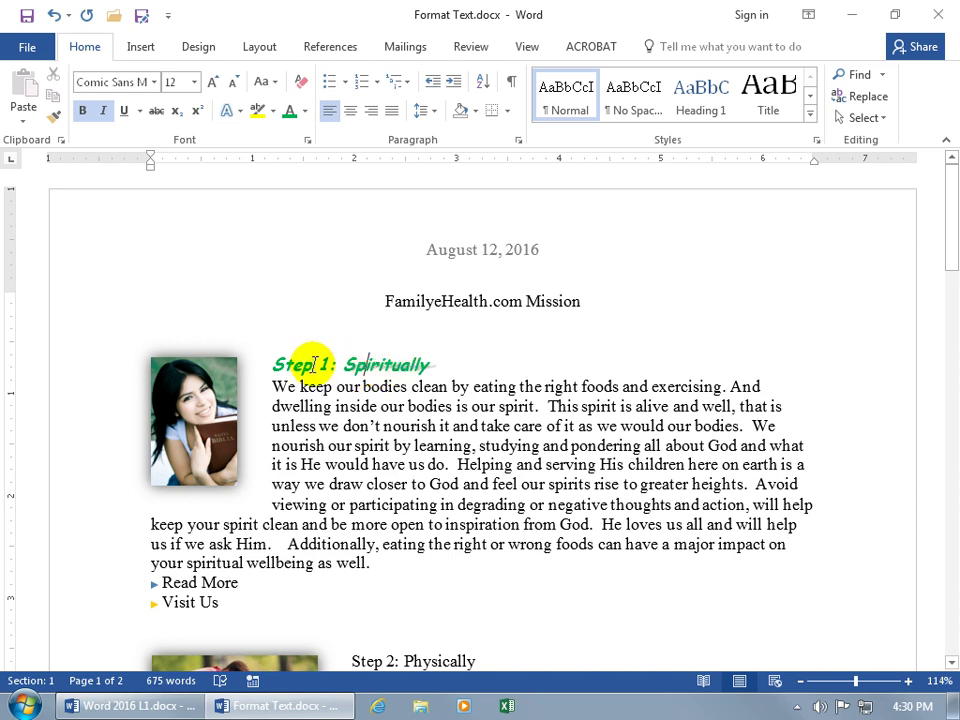
drag(275, 365, 431, 365)
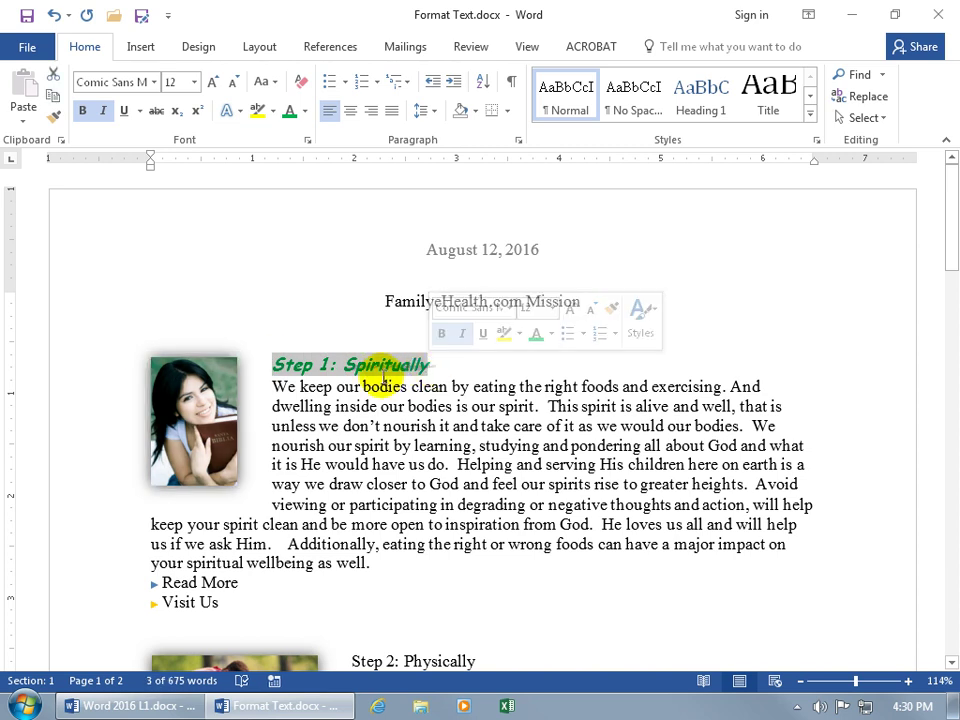
click(51, 15)
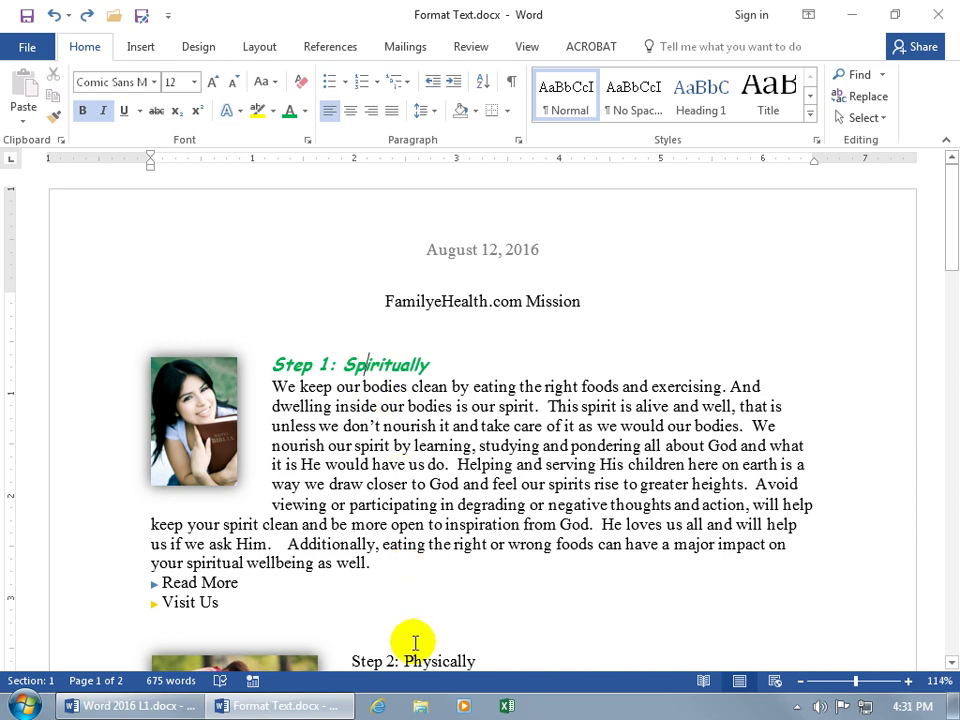
Step: Copy the formatting of the "Step 1: Spiritually" heading onto the "Step 2: Physically" heading with Format Painter
scroll(415, 643, down, 1)
drag(352, 610, 476, 612)
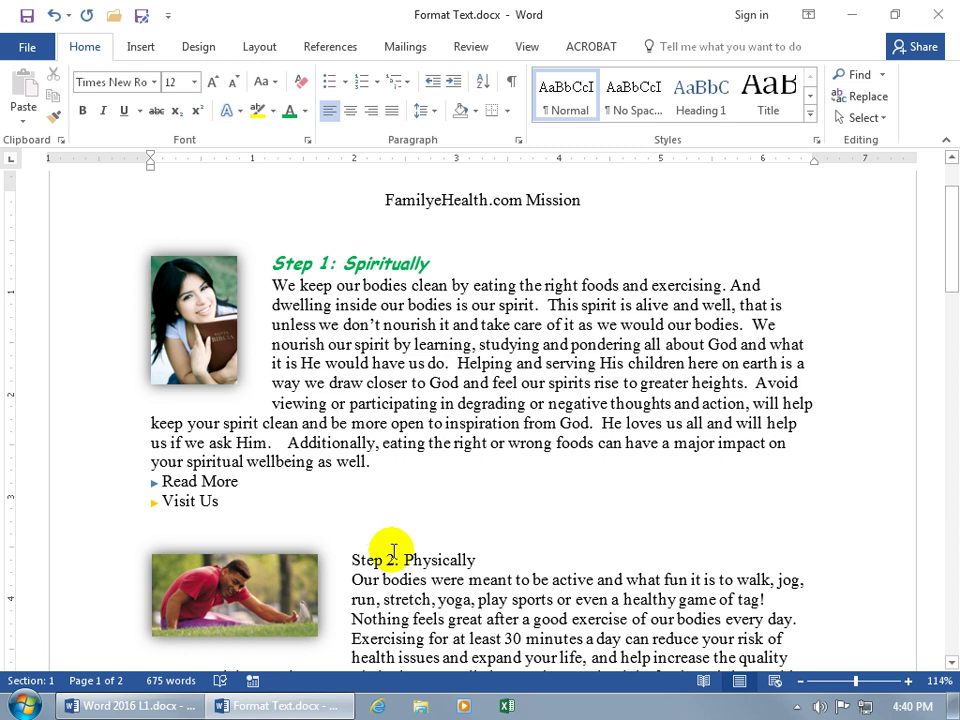
drag(352, 560, 482, 561)
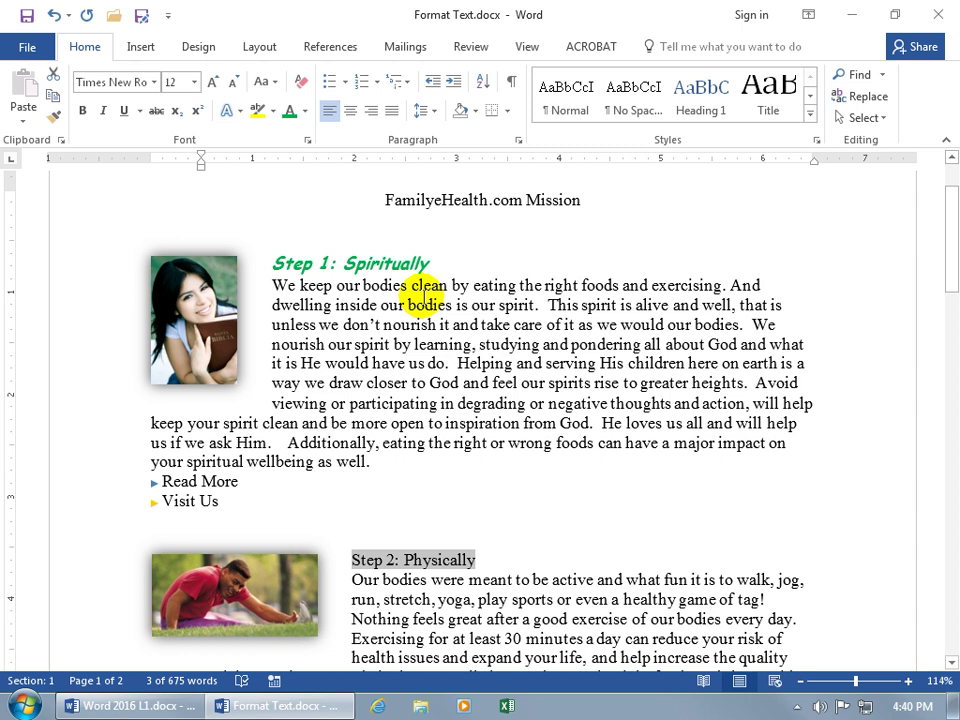
click(382, 265)
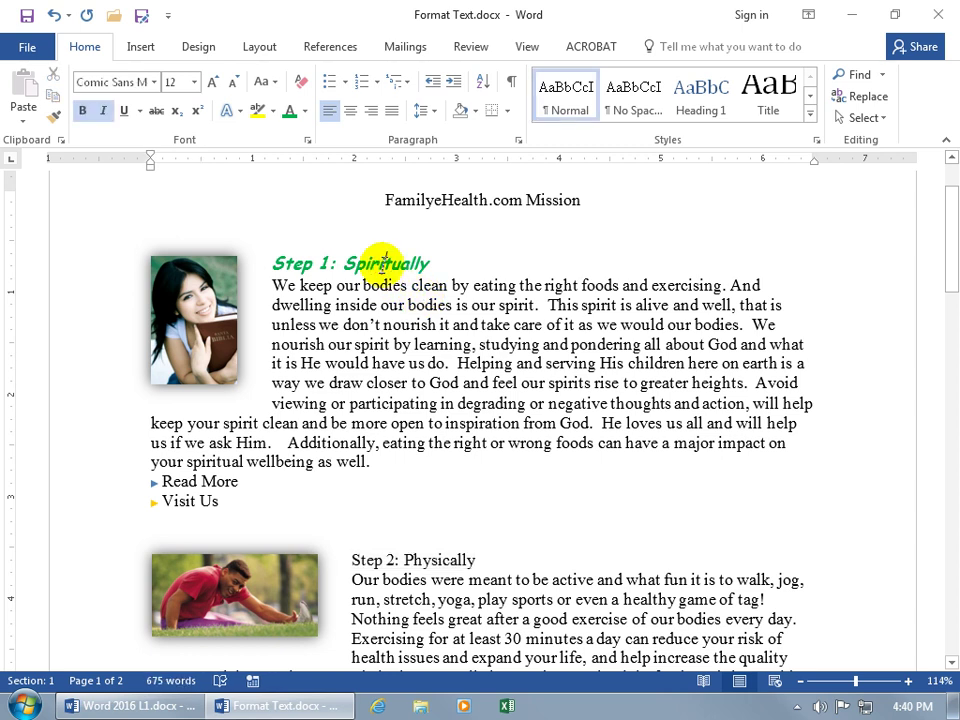
click(56, 119)
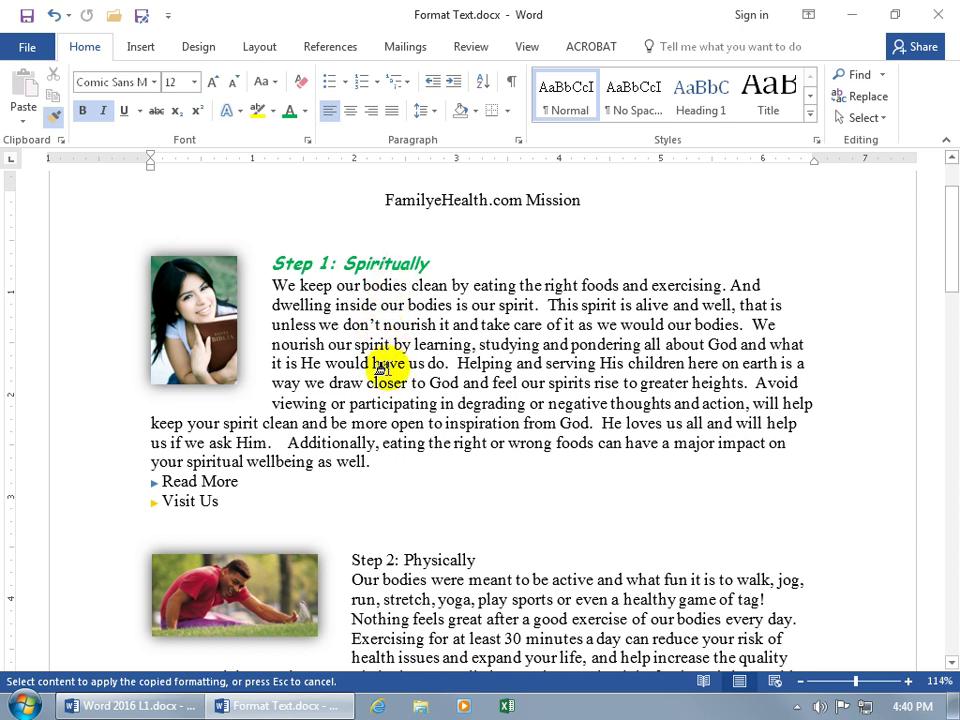
scroll(383, 424, down, 2)
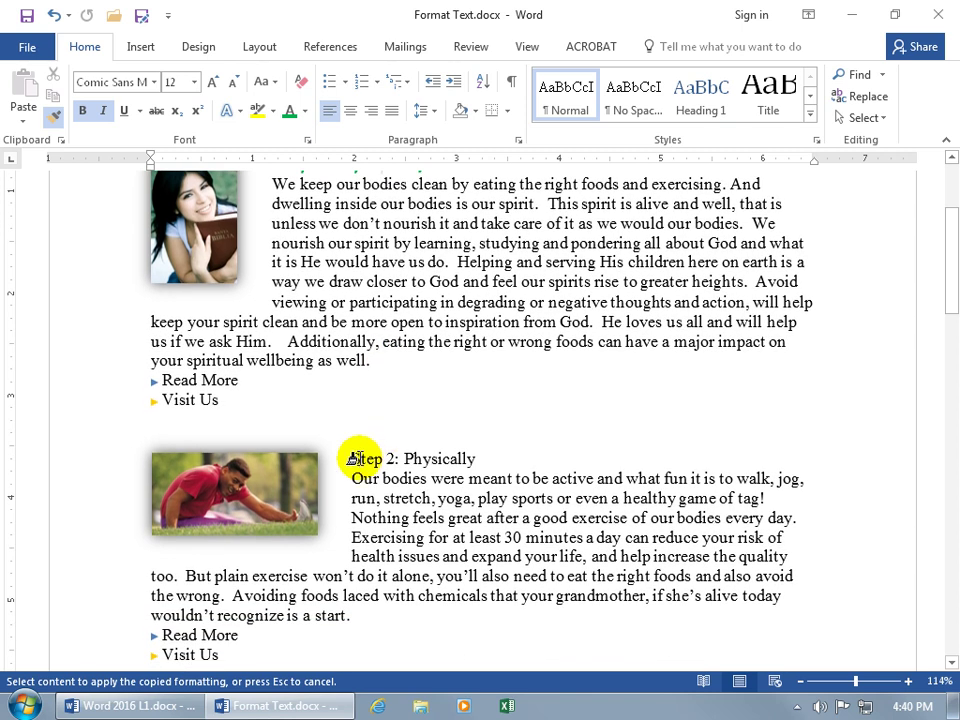
drag(345, 458, 480, 457)
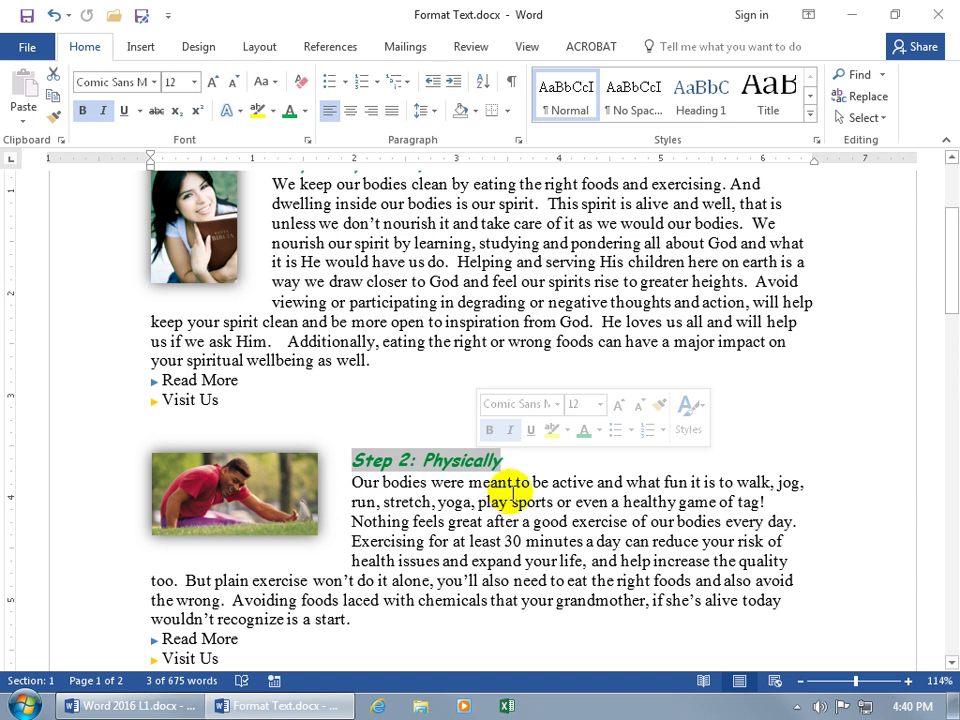
click(538, 480)
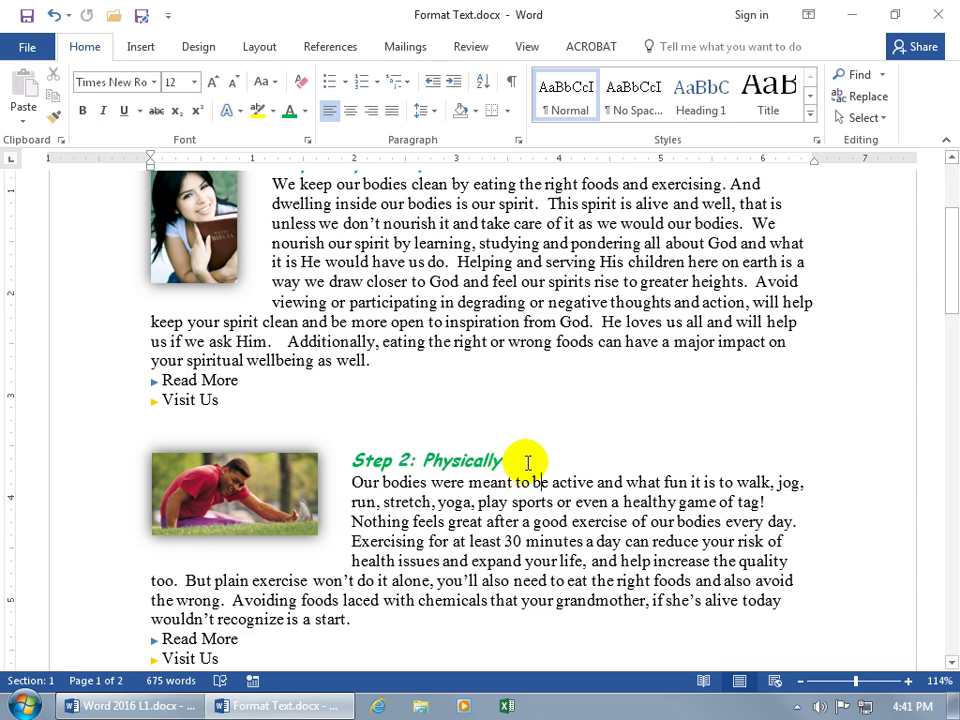
Step: Pick up the "Step 2: Physically" heading's formatting with Format Painter locked on and apply it to the "Step 3: Mentally" heading
scroll(527, 462, down, 3)
scroll(527, 462, down, 1)
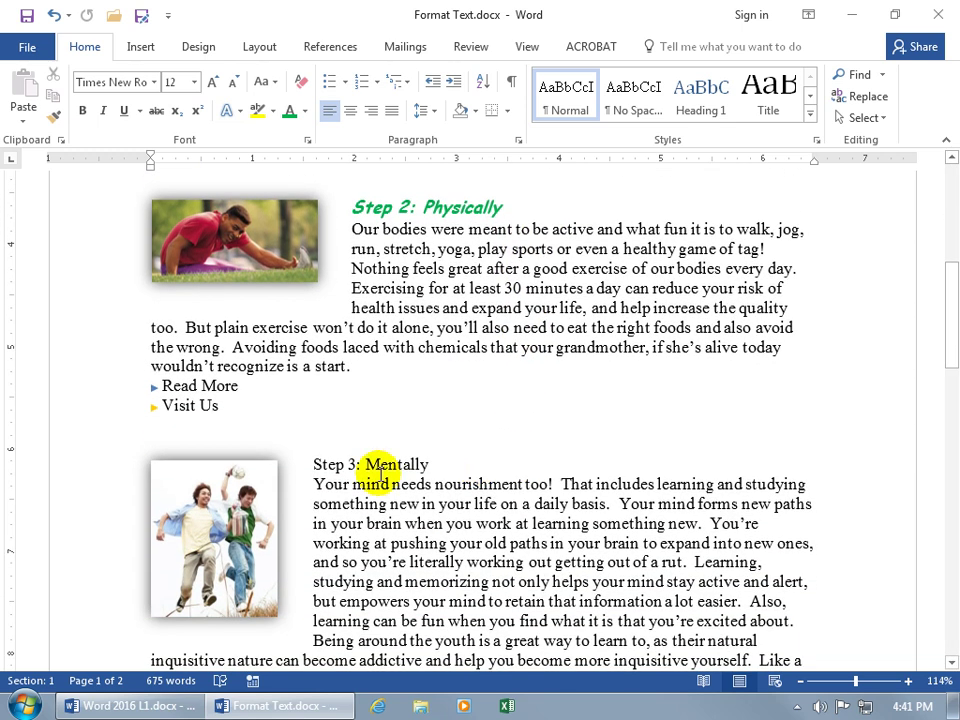
scroll(476, 471, up, 1)
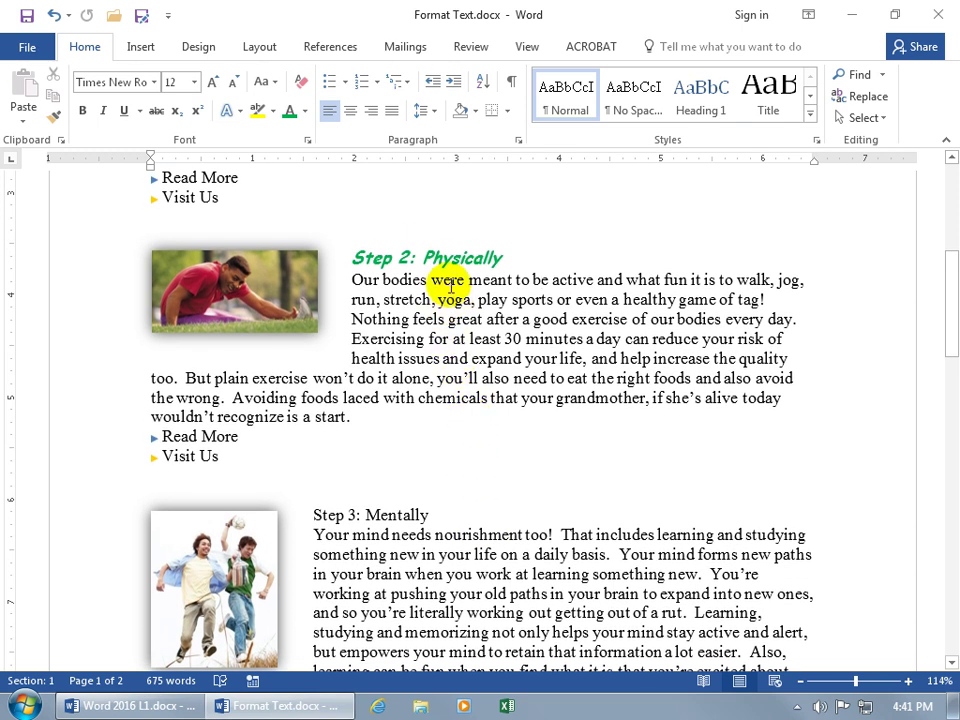
click(444, 256)
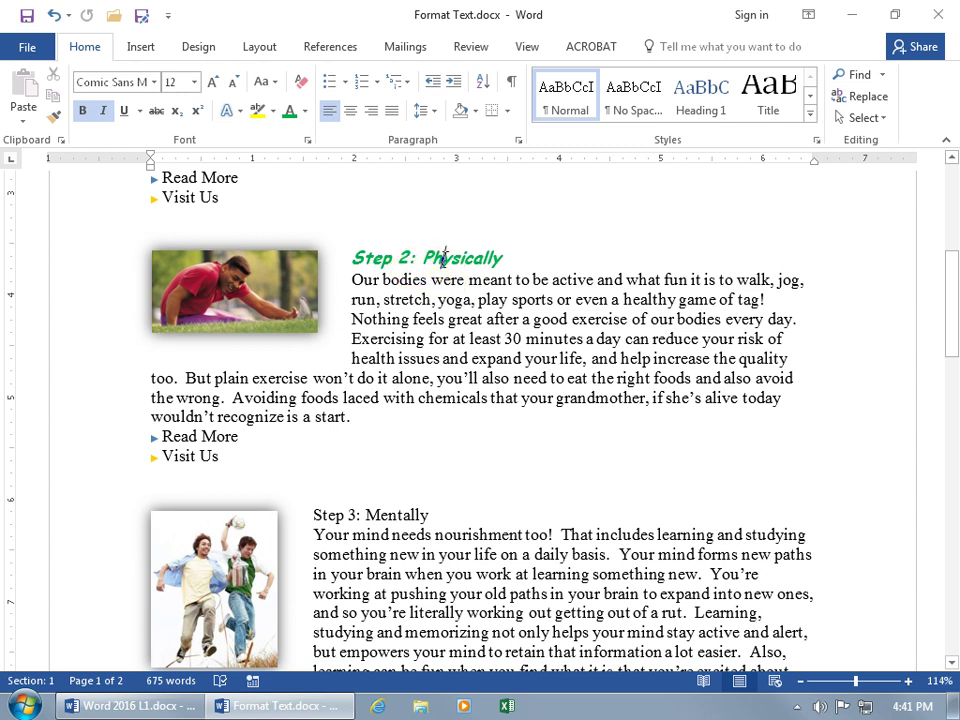
right_click(445, 262)
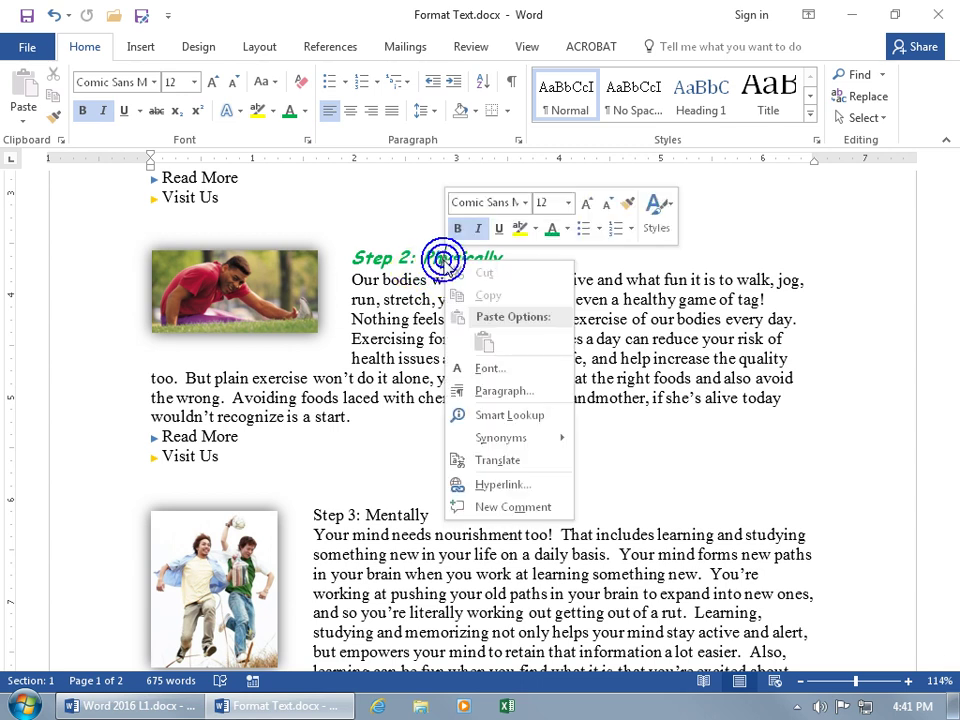
click(629, 206)
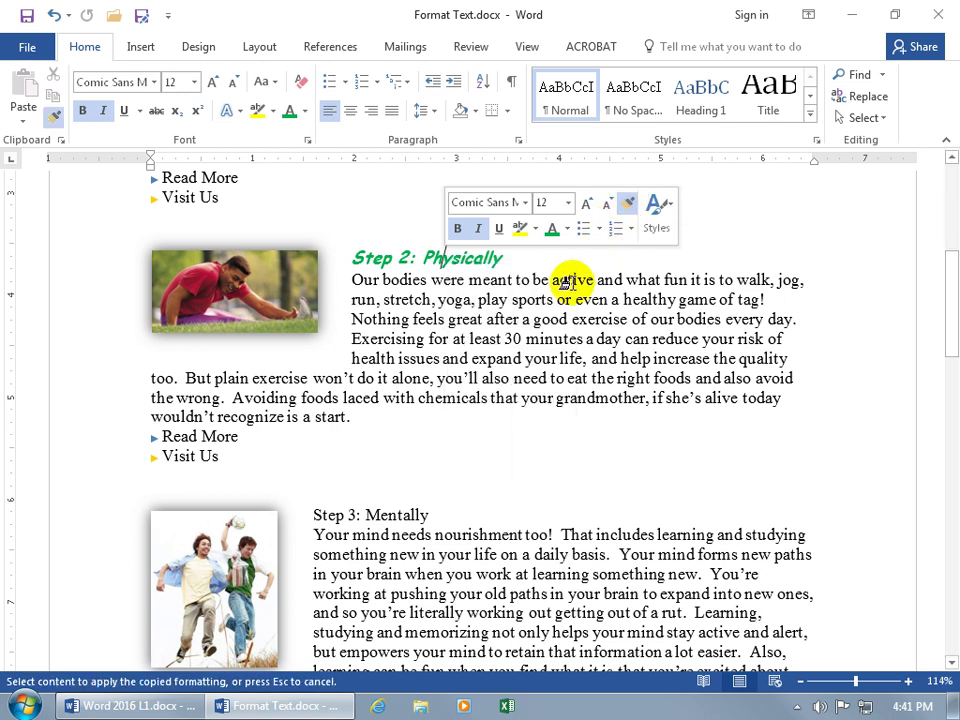
scroll(514, 352, down, 3)
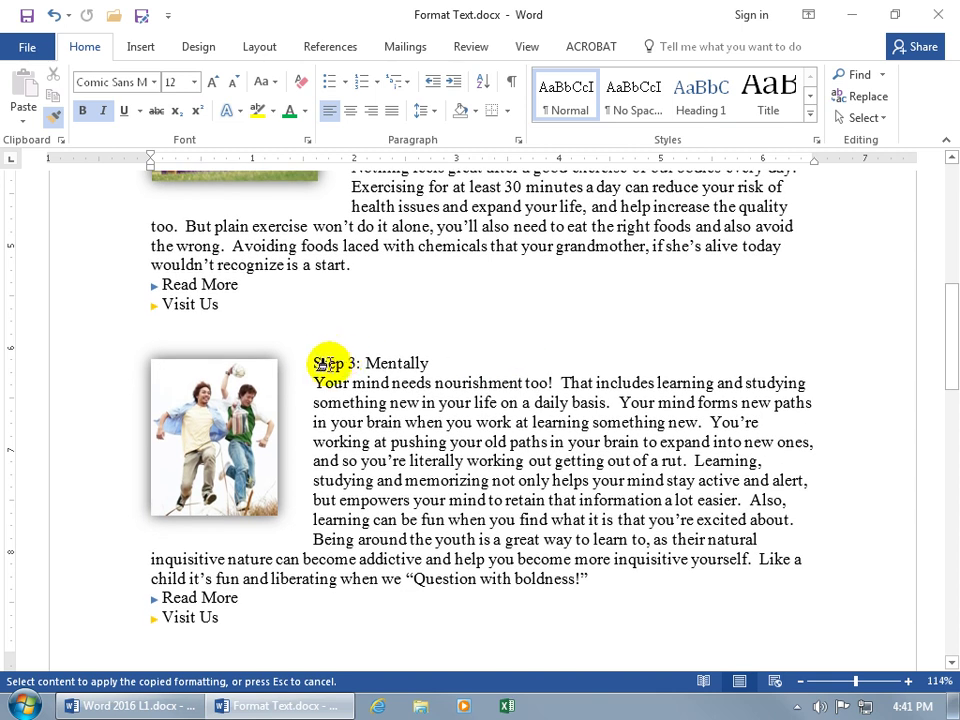
drag(313, 364, 426, 364)
Step: Apply the copied formatting to the "Step 4: Emotionally" and "Step 5: Family" headings and turn Format Painter off
scroll(497, 385, down, 2)
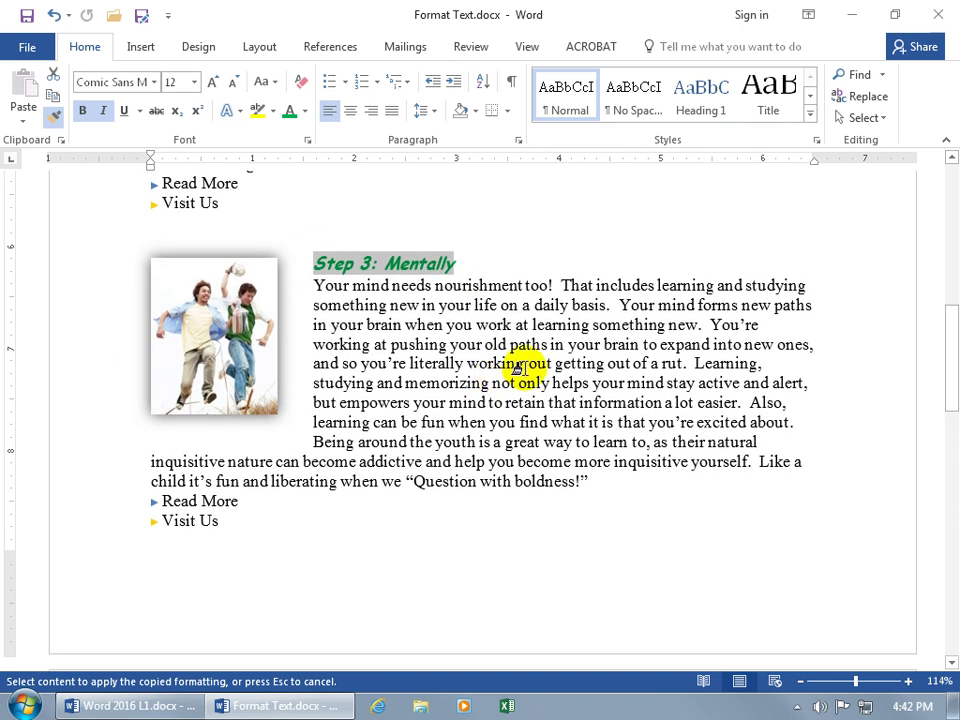
scroll(504, 372, down, 3)
scroll(501, 373, down, 3)
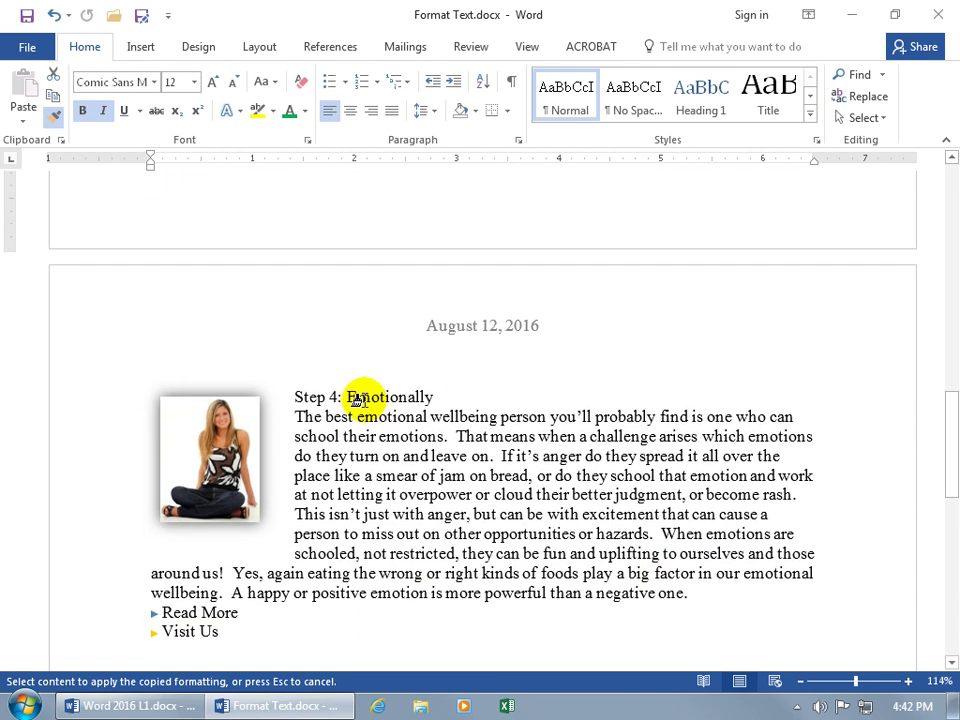
drag(294, 396, 435, 398)
scroll(450, 408, down, 5)
drag(377, 342, 483, 346)
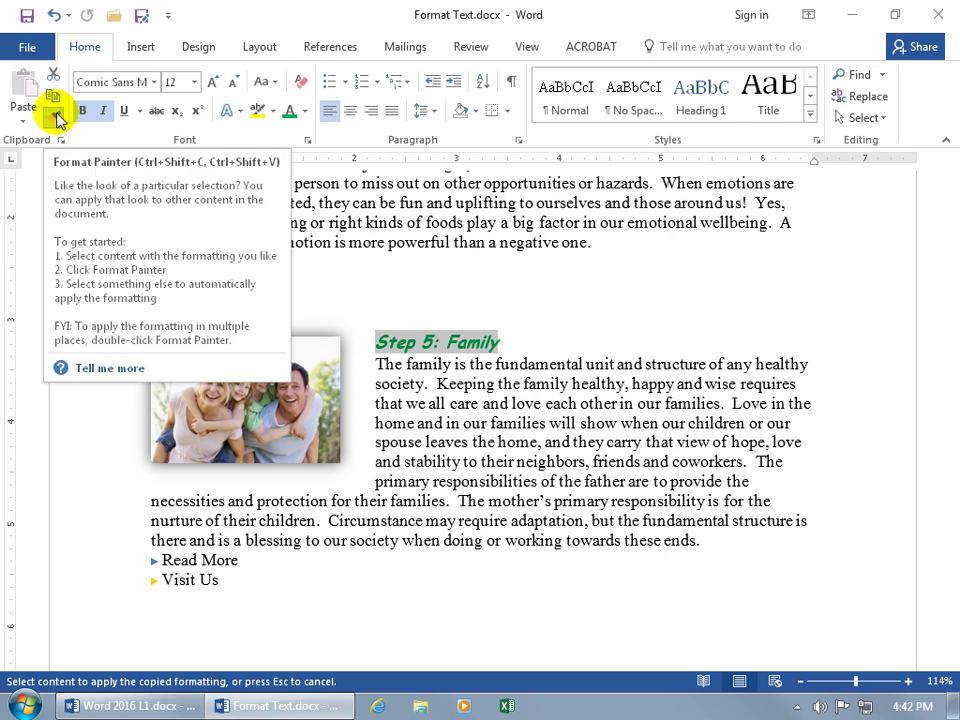
drag(355, 240, 381, 253)
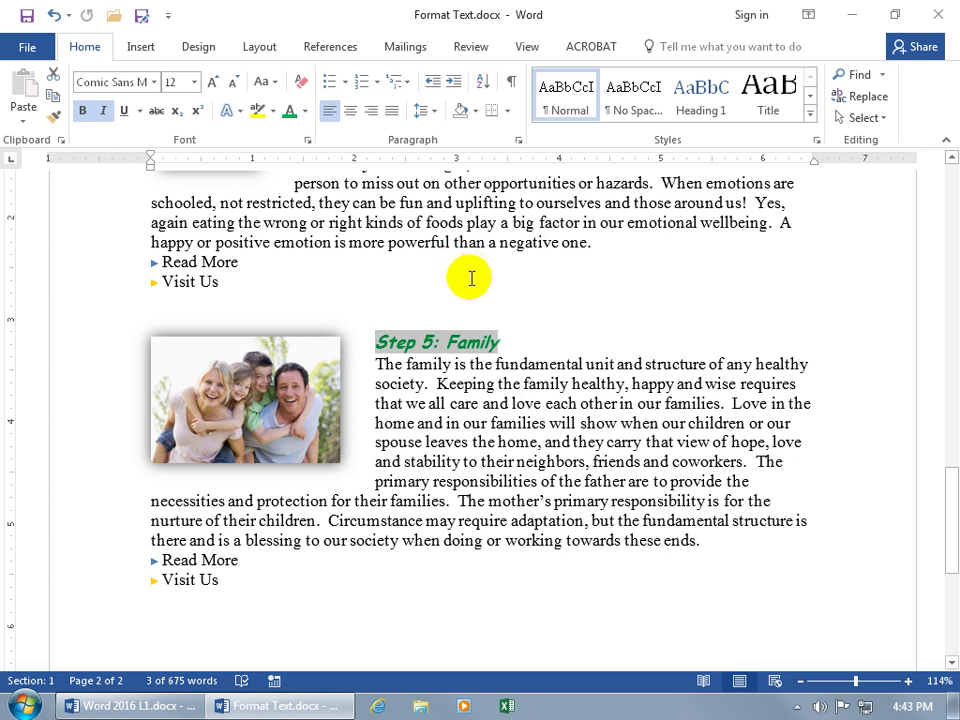
Step: Make the word "clean" in the first line of the Step 1 paragraph bold and italic
scroll(471, 279, up, 6)
scroll(471, 279, up, 15)
scroll(471, 279, up, 3)
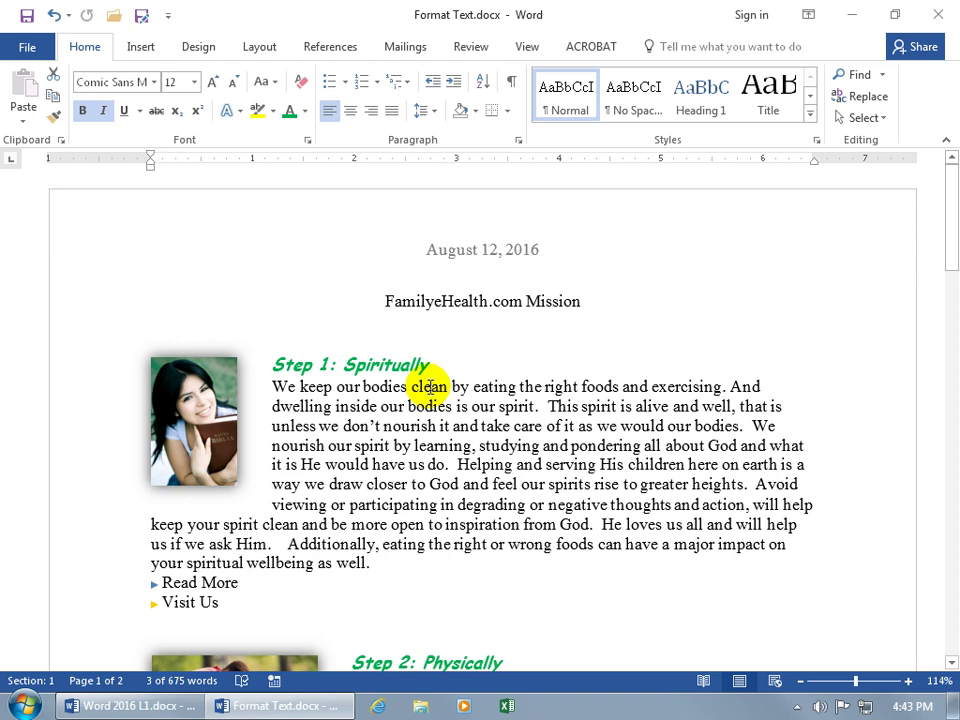
click(430, 388)
double_click(430, 388)
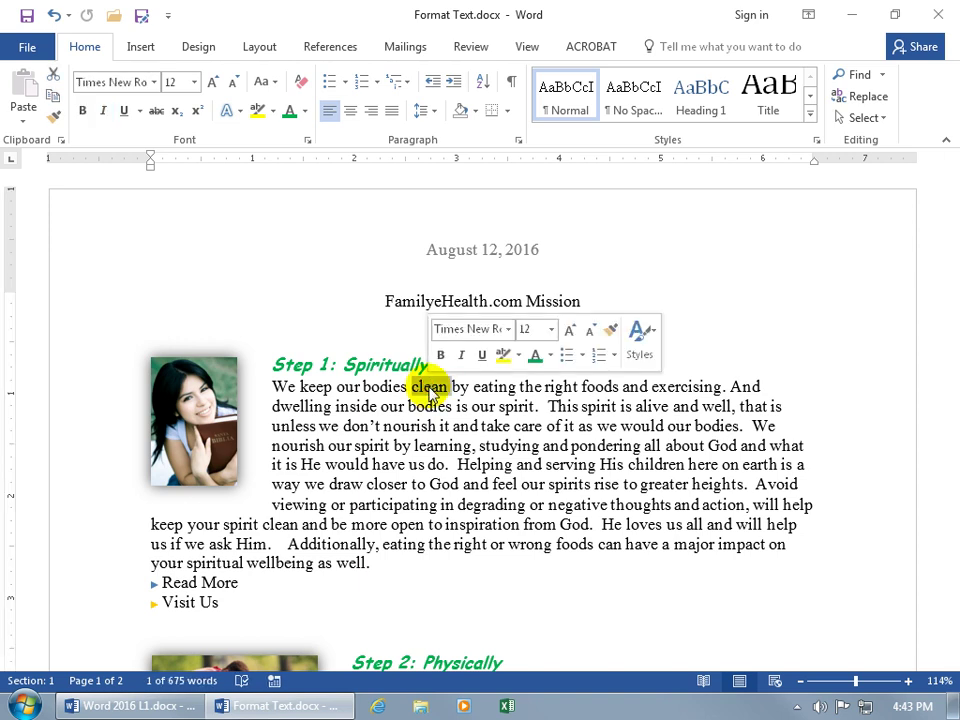
click(440, 354)
click(462, 354)
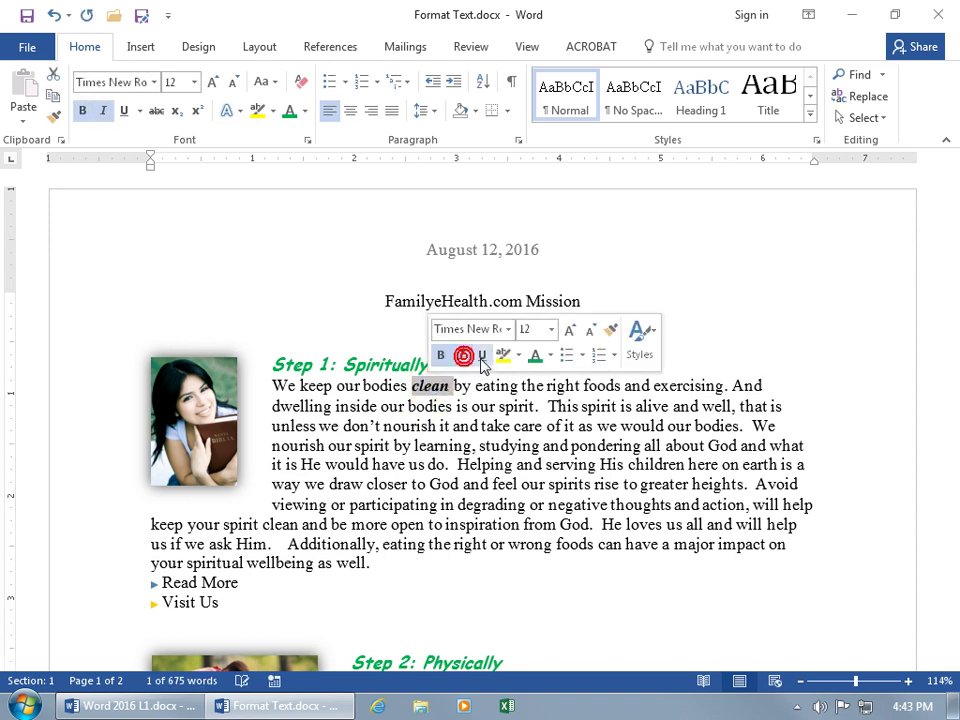
Step: Underline the words "clean" and "spirit" in the first two lines of the Step 1 paragraph
click(480, 356)
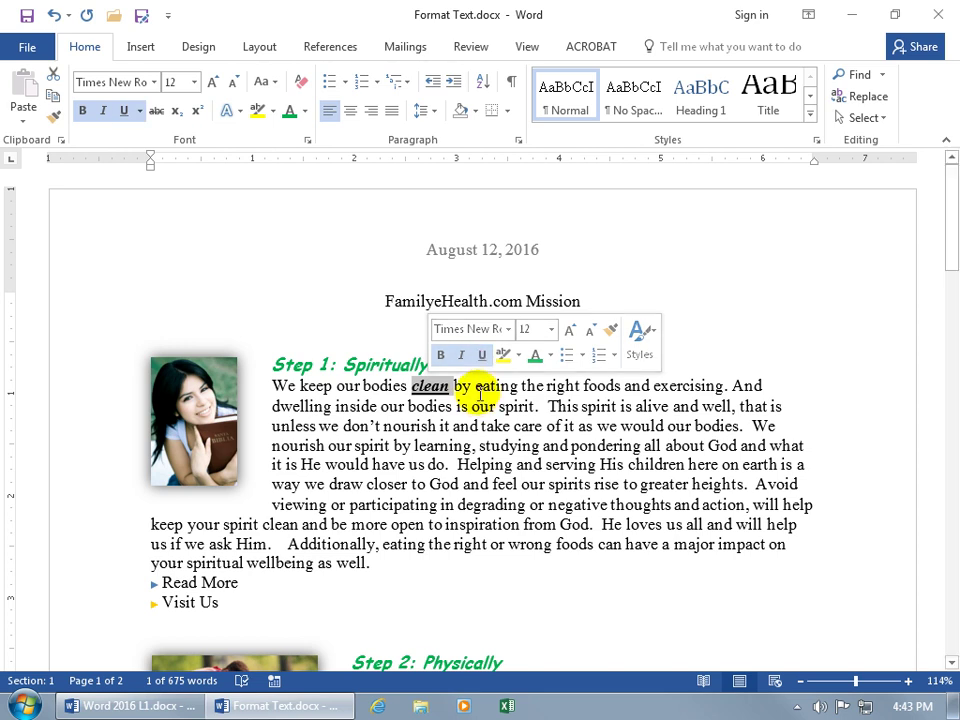
double_click(514, 406)
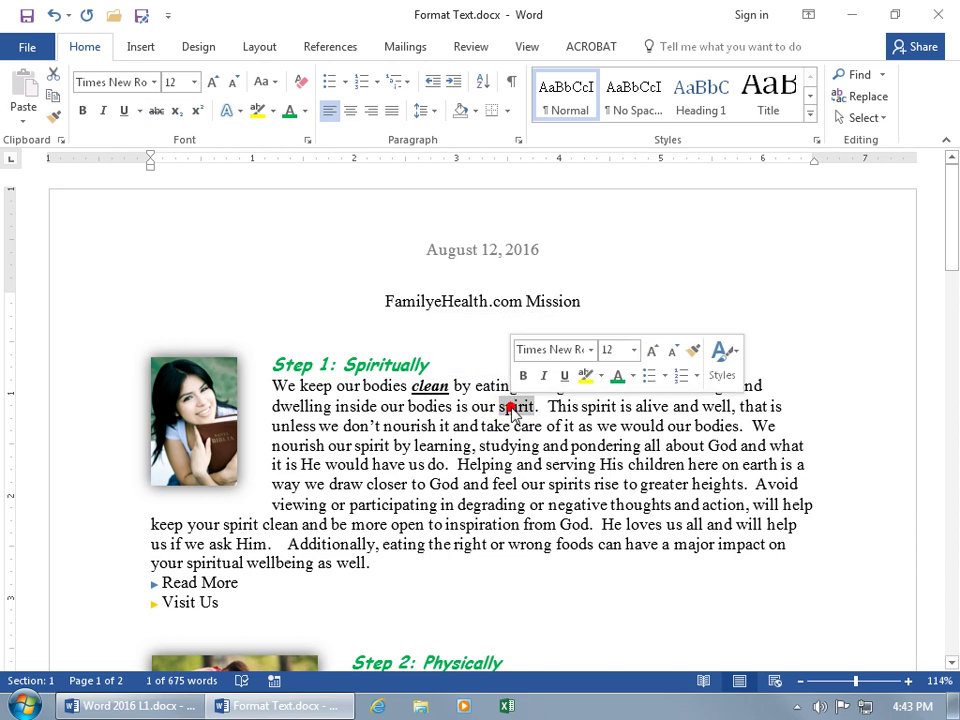
key(ctrl+u)
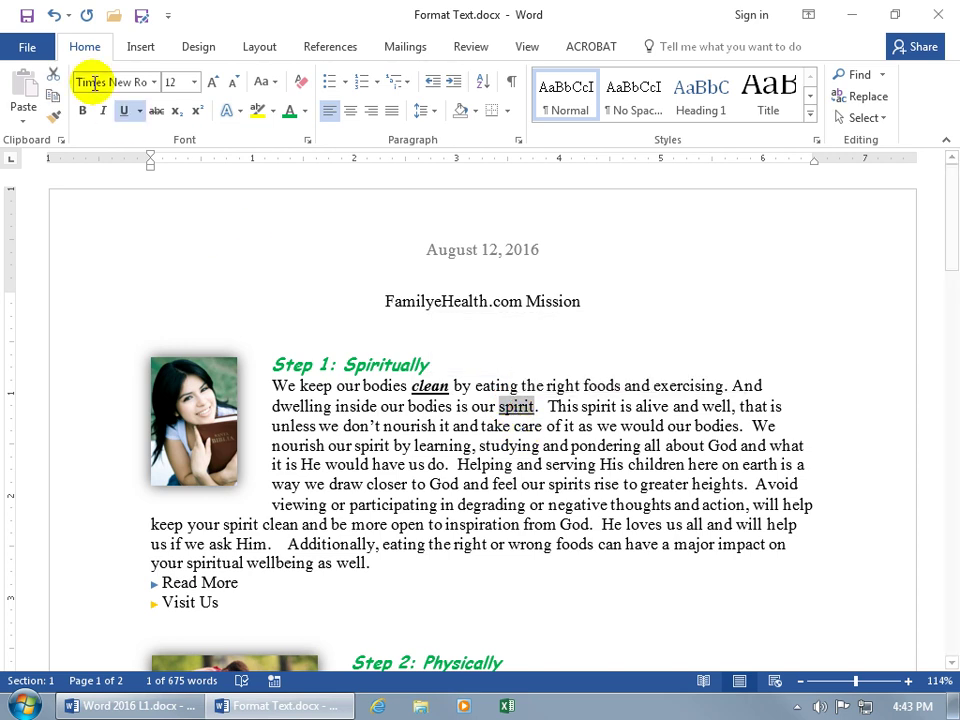
Step: Undo the underline on "spirit" and the bold, italic and underline formatting on "clean"
click(52, 16)
click(53, 15)
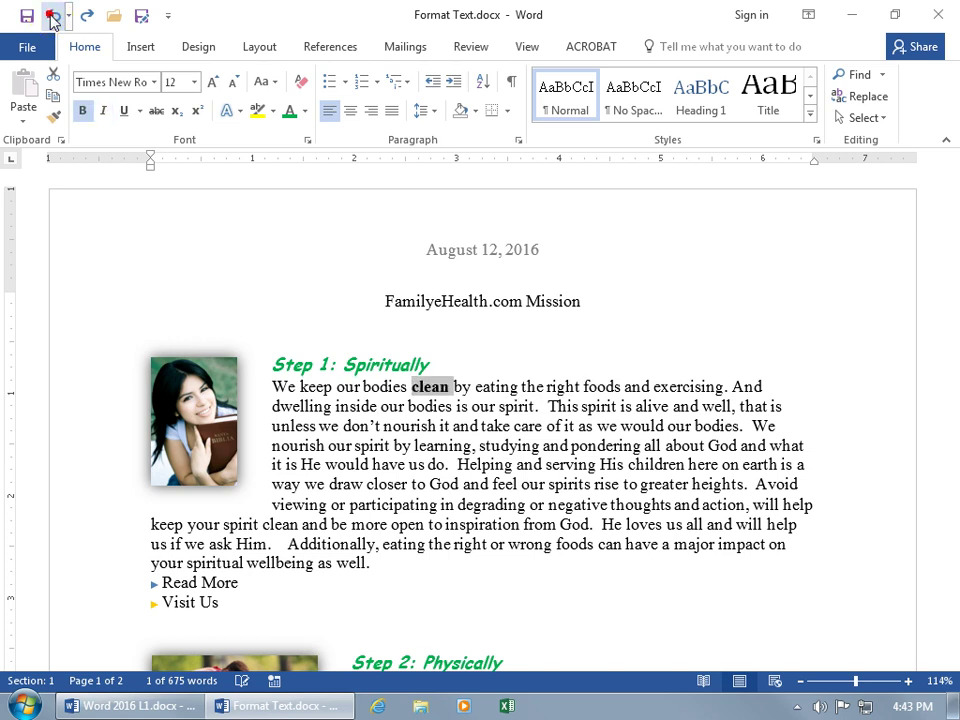
click(53, 15)
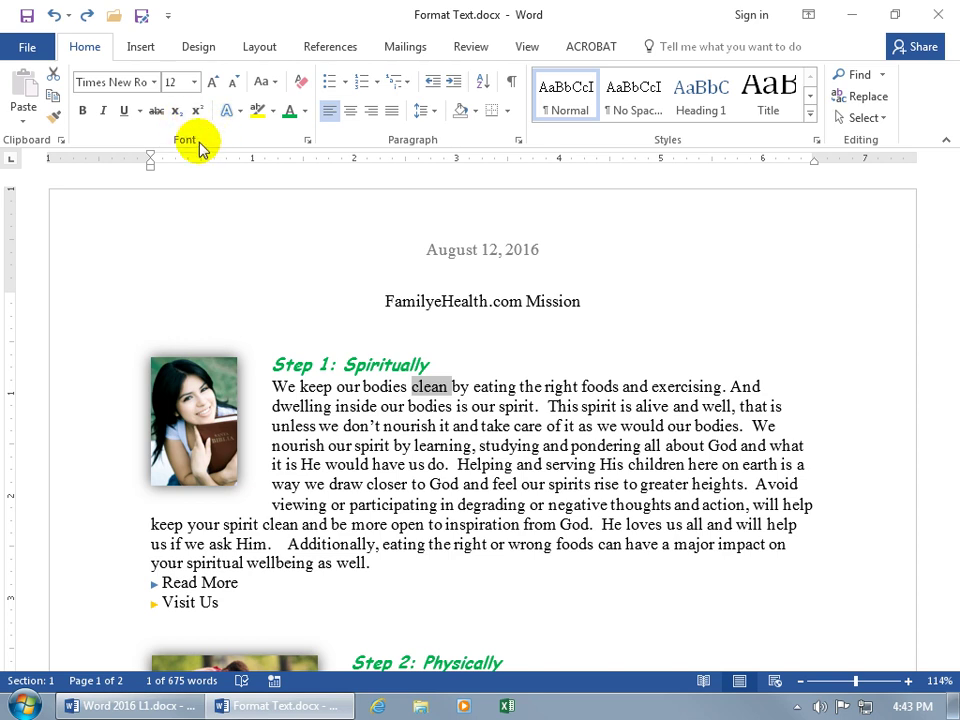
Step: Set the word "clean" in the Step 1 paragraph to Monotype Corsiva, size 18, in the Font dialog
click(307, 141)
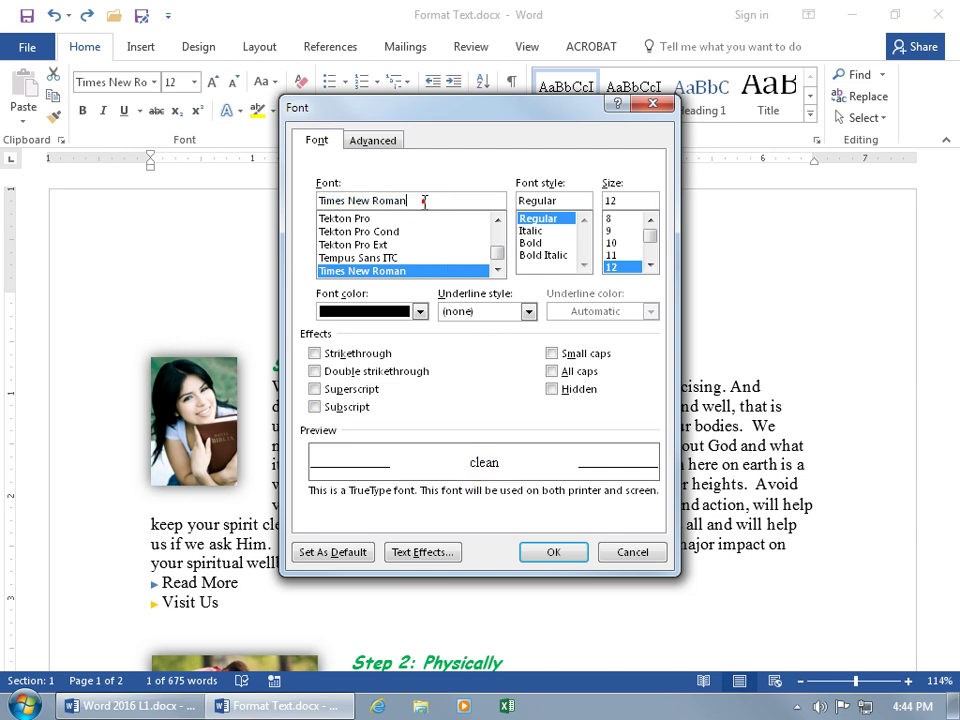
drag(426, 200, 321, 200)
text(mono)
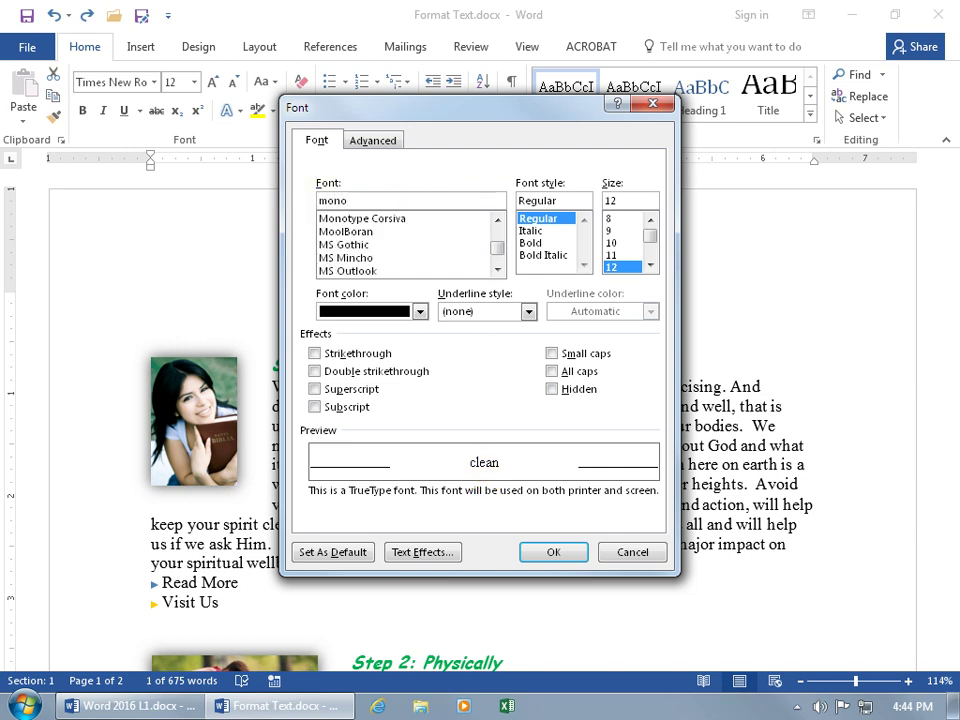
click(362, 218)
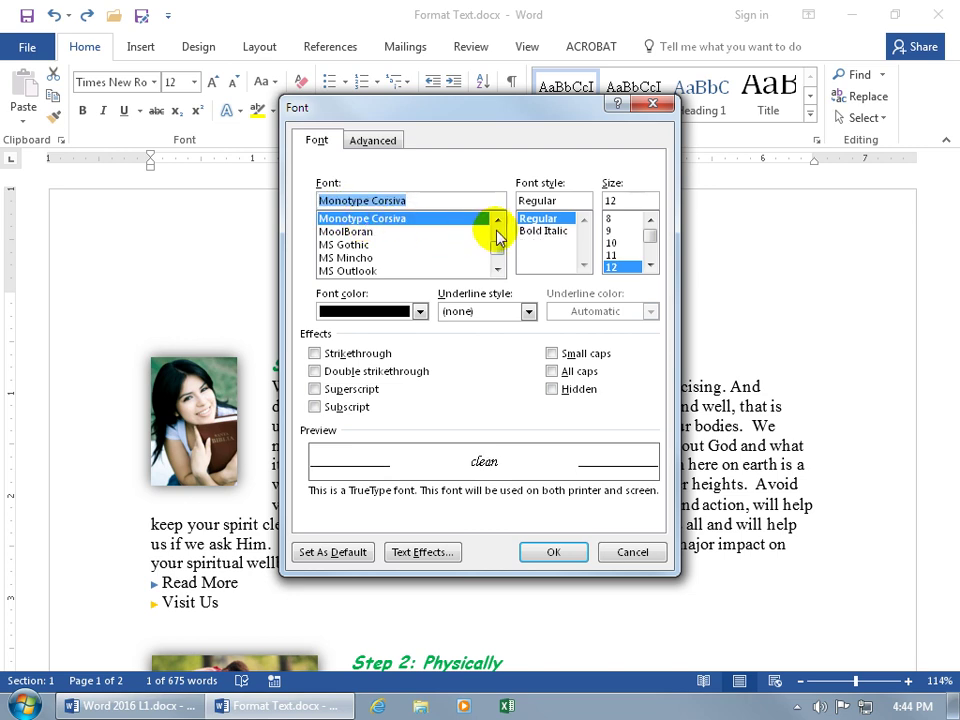
click(650, 265)
click(650, 265)
click(650, 265)
click(650, 265)
click(614, 256)
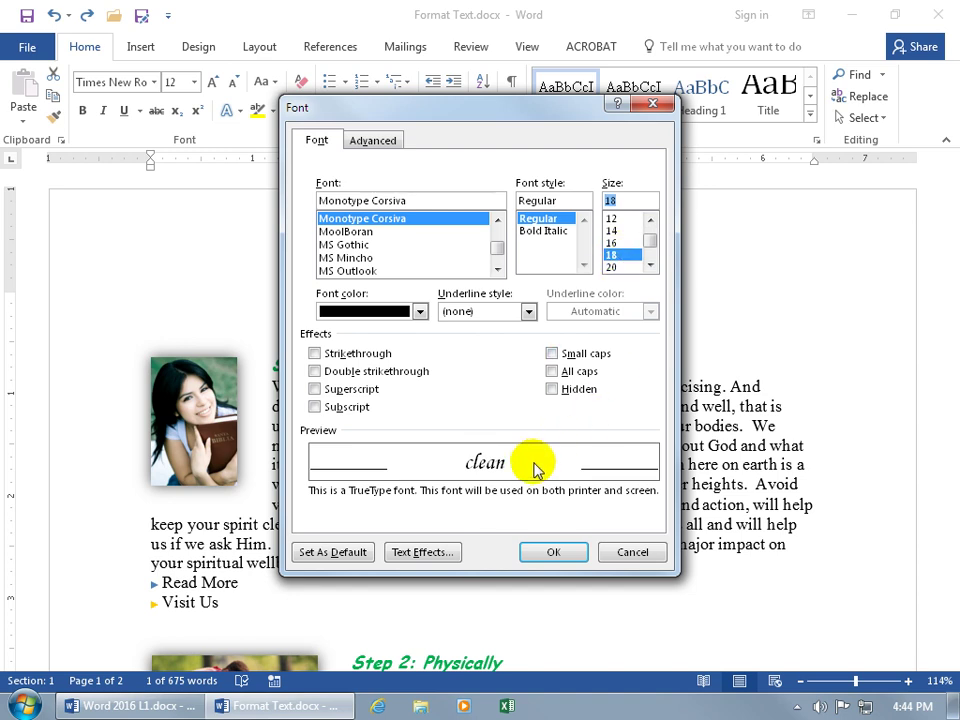
Step: Give "clean" a red font color and a single underline, and apply the font settings
click(420, 311)
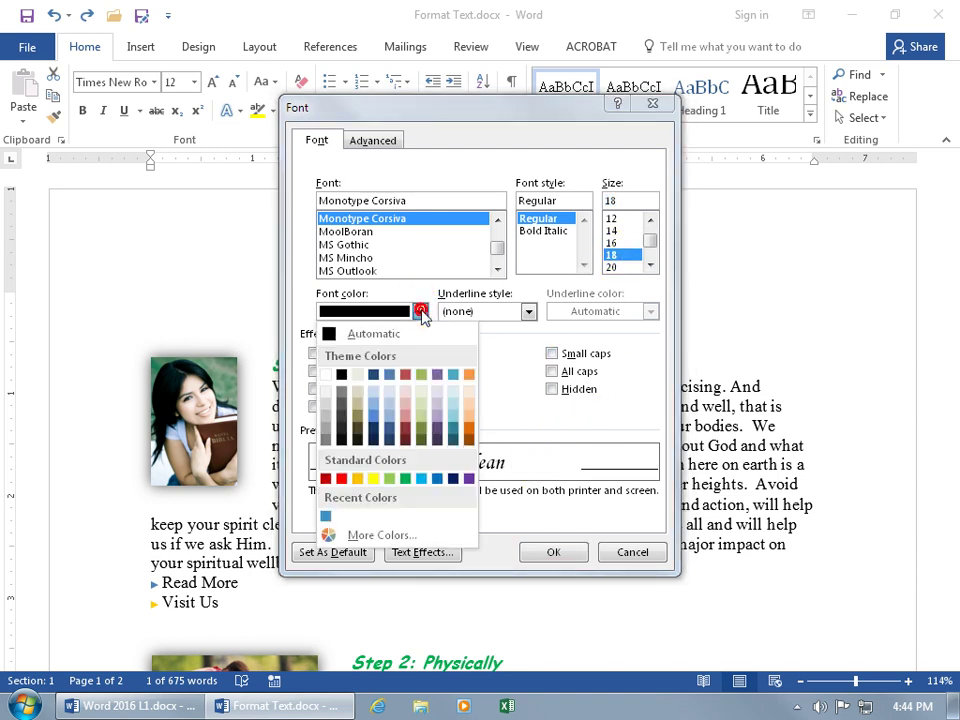
click(341, 478)
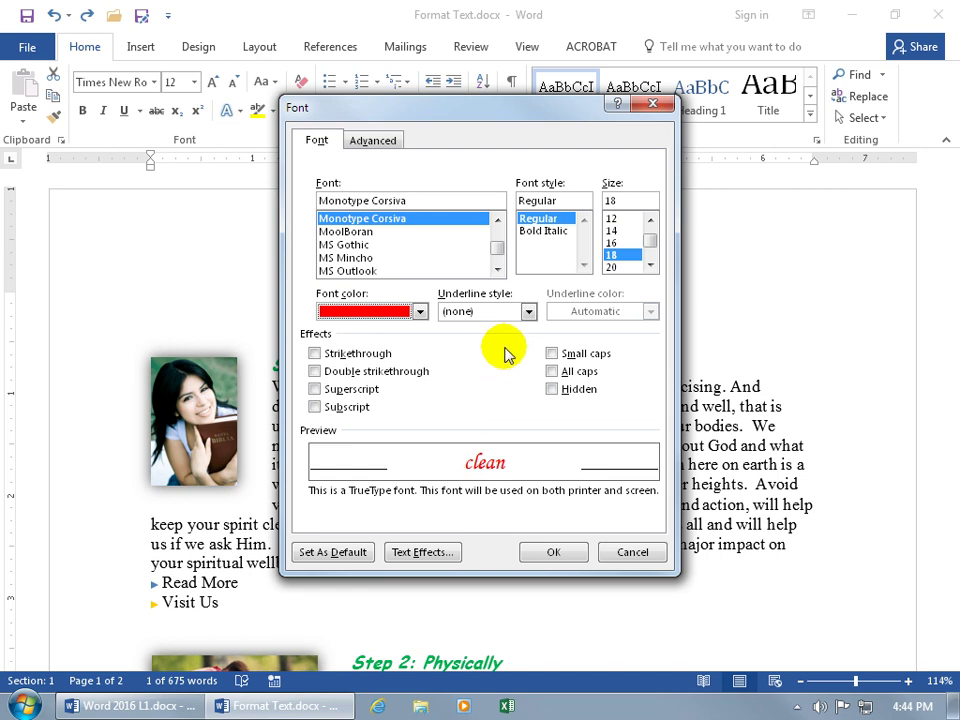
click(528, 311)
click(507, 355)
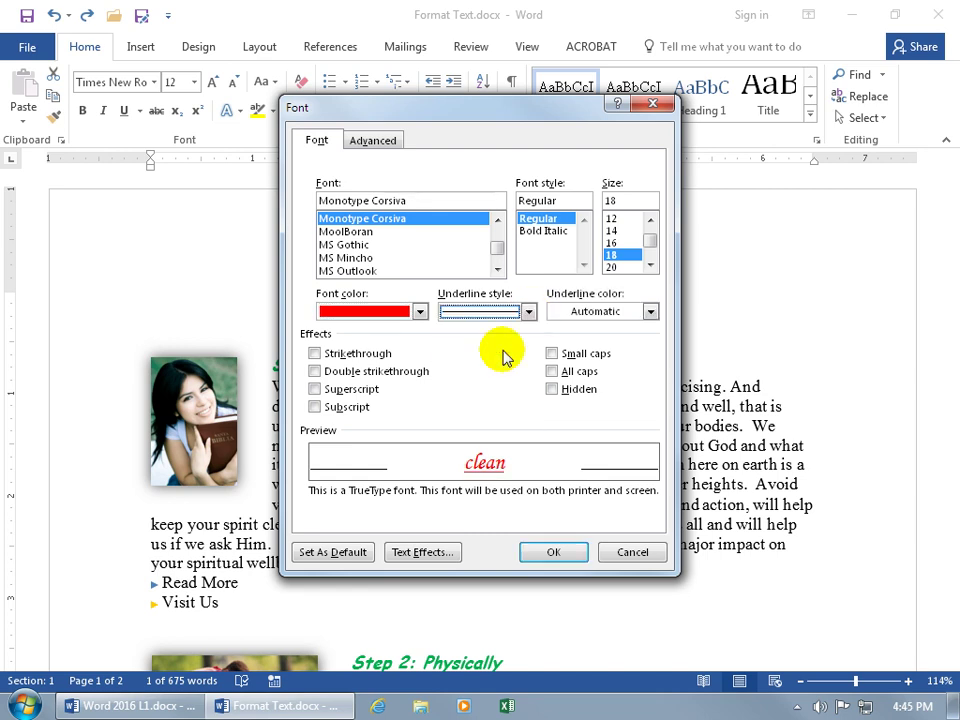
click(540, 552)
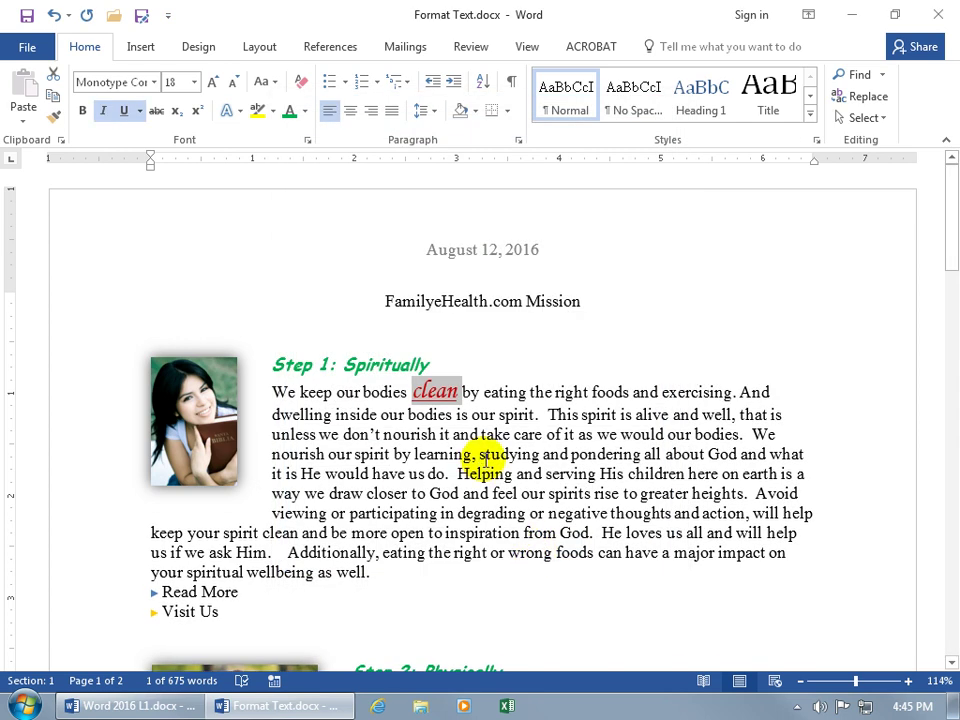
Step: Repeat the same font formatting on ", studying" in the Step 1 paragraph and check its settings in the Font dialog
drag(474, 454, 540, 454)
key(F4)
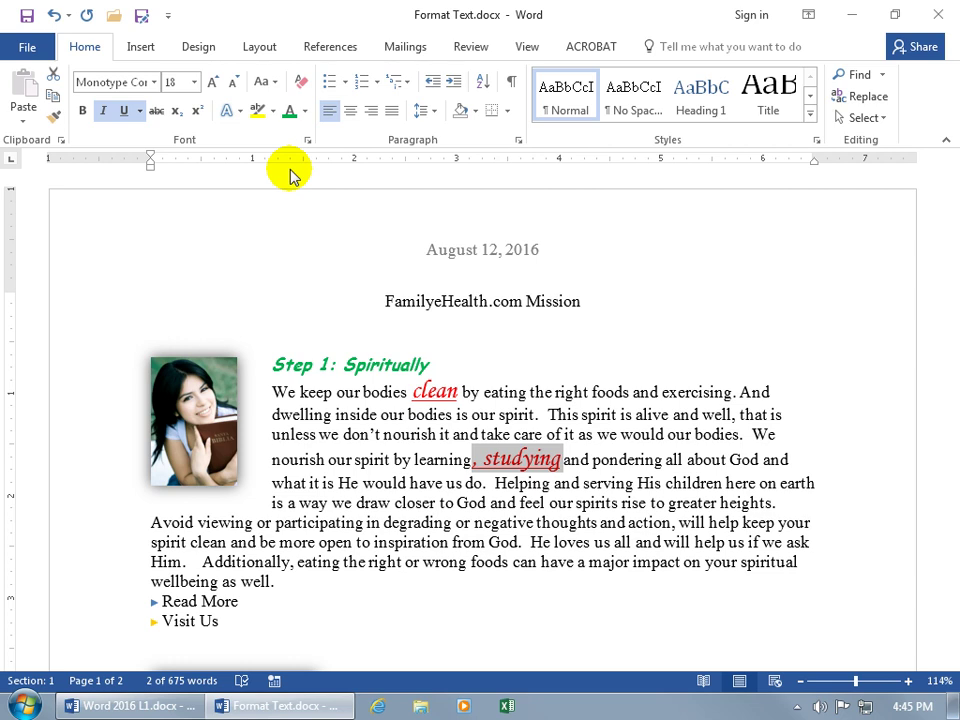
click(307, 140)
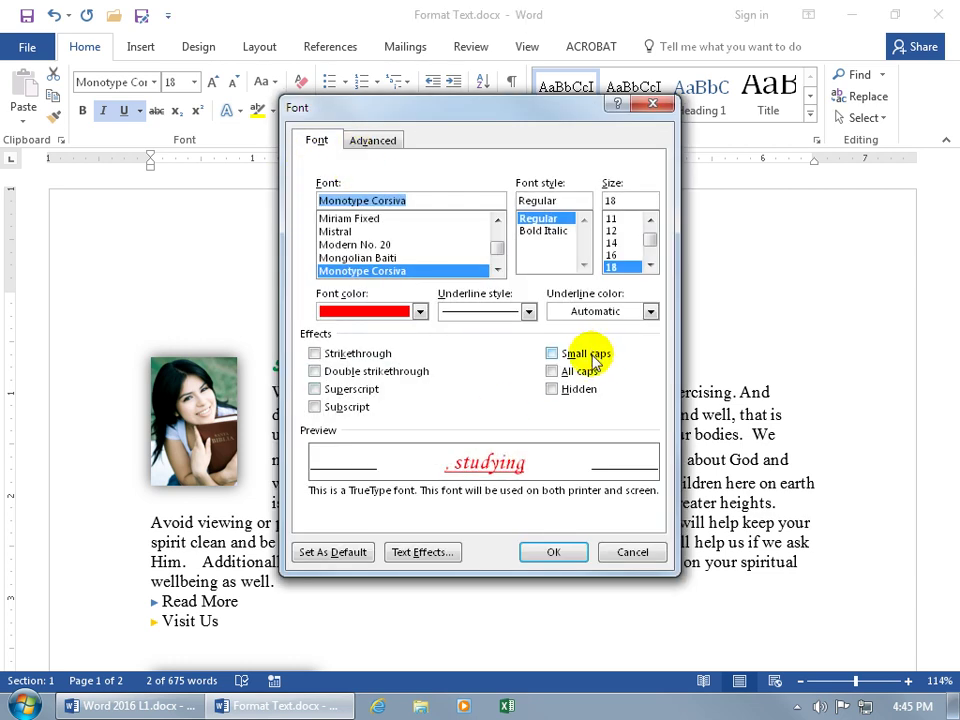
click(630, 551)
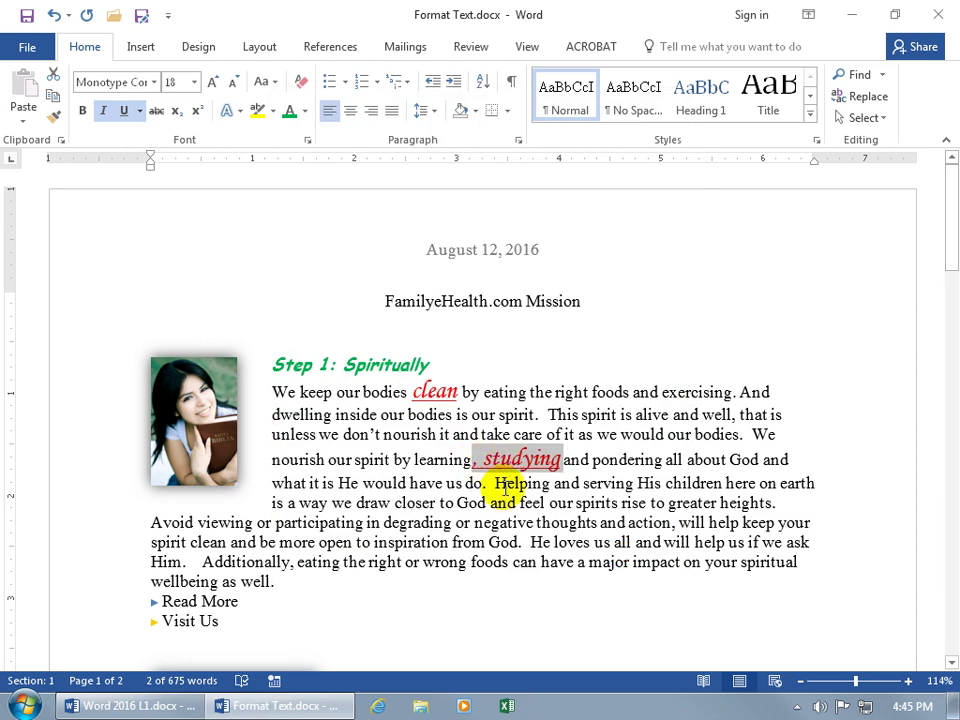
Step: Clear all formatting from the comma and space before "studying" in the Step 1 paragraph
click(505, 483)
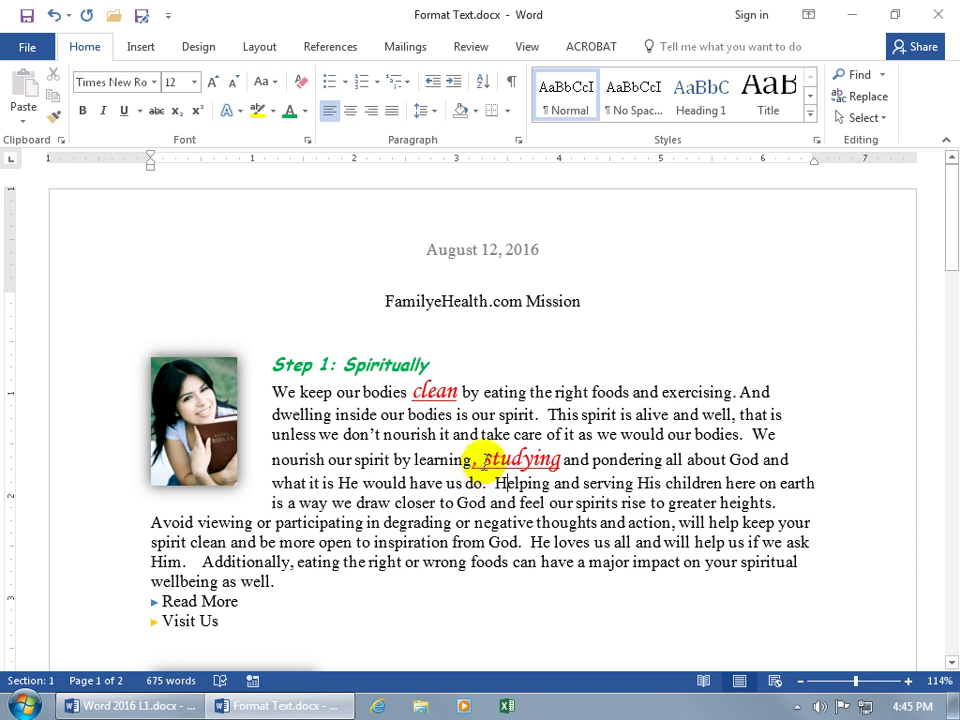
drag(484, 460, 470, 461)
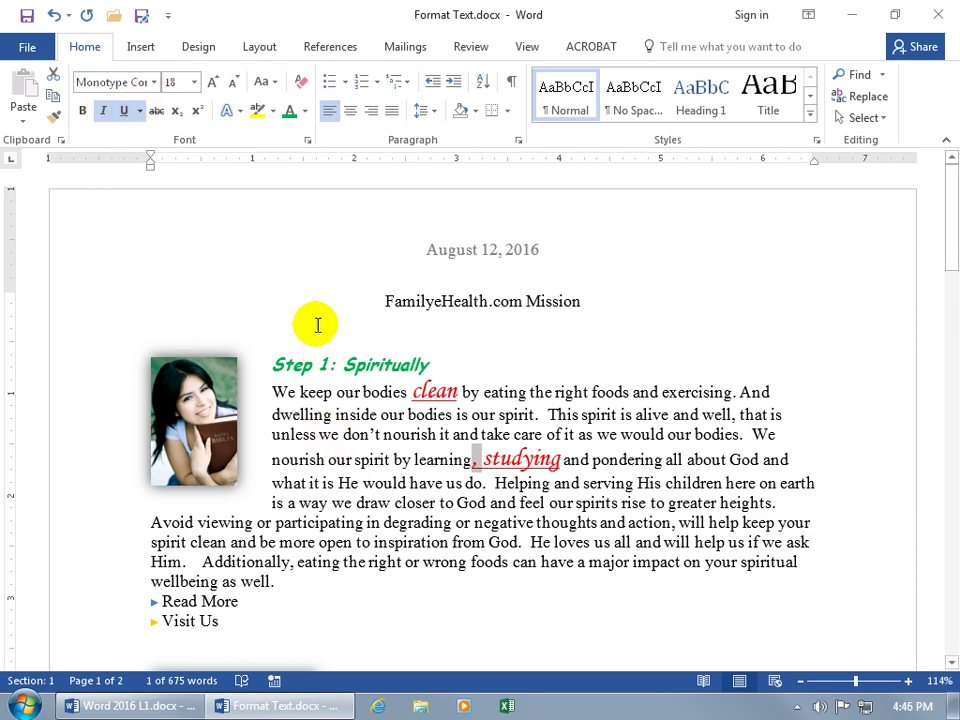
click(307, 86)
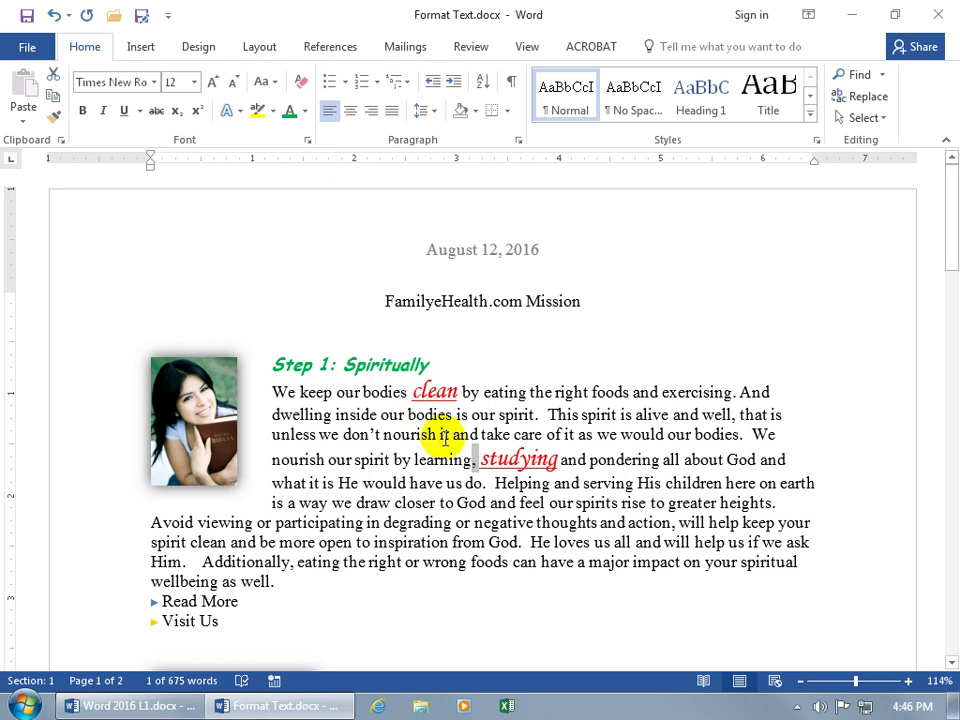
click(462, 486)
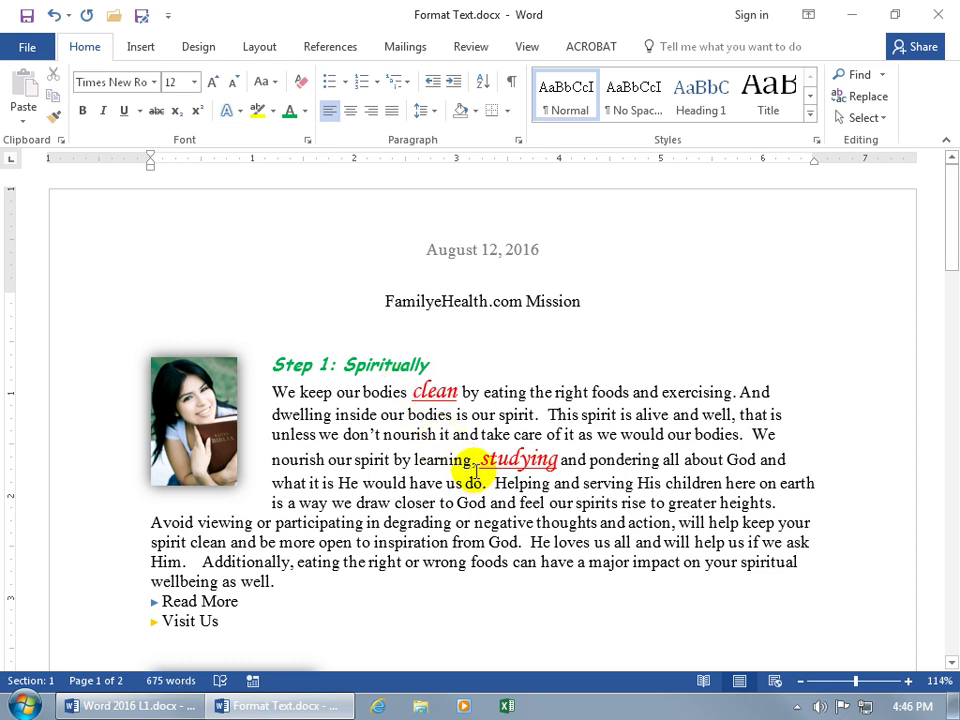
Step: Clear all formatting from the Step 1 text running from "bodies clean" through "studying and"
drag(362, 392, 590, 462)
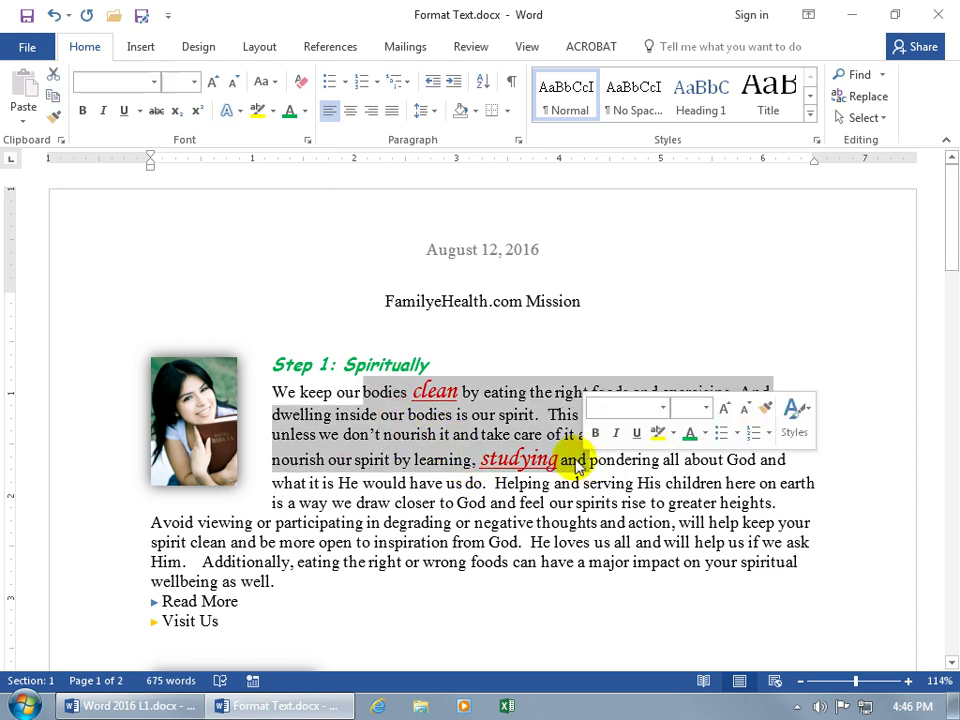
click(301, 81)
click(543, 432)
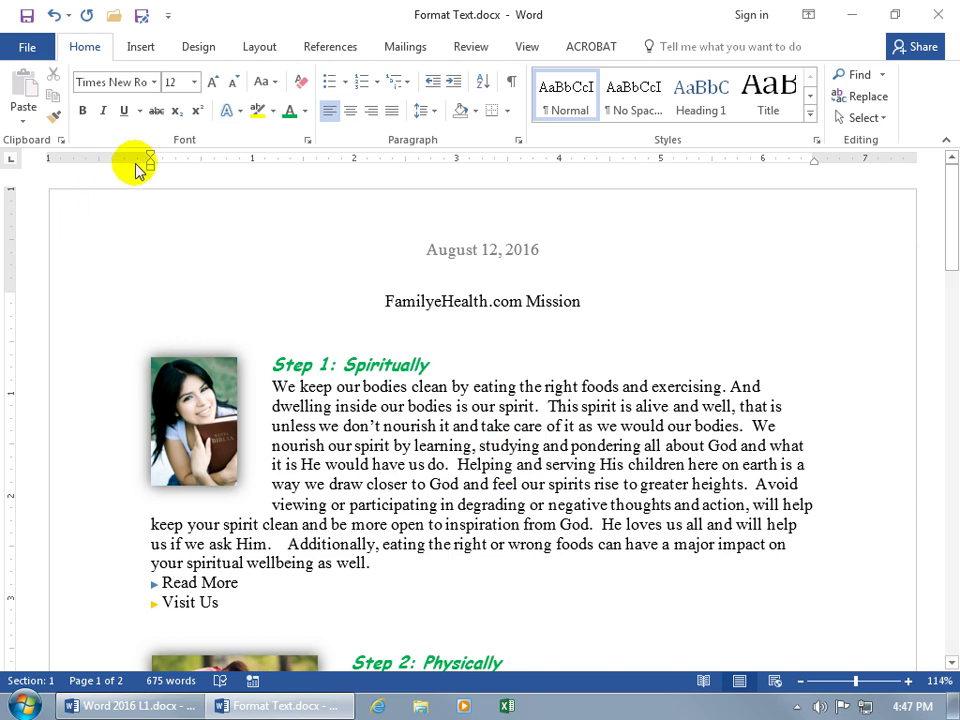
Step: Highlight "nourish it and take care" and "Helping and serving" in yellow in the Step 1 paragraph
click(273, 111)
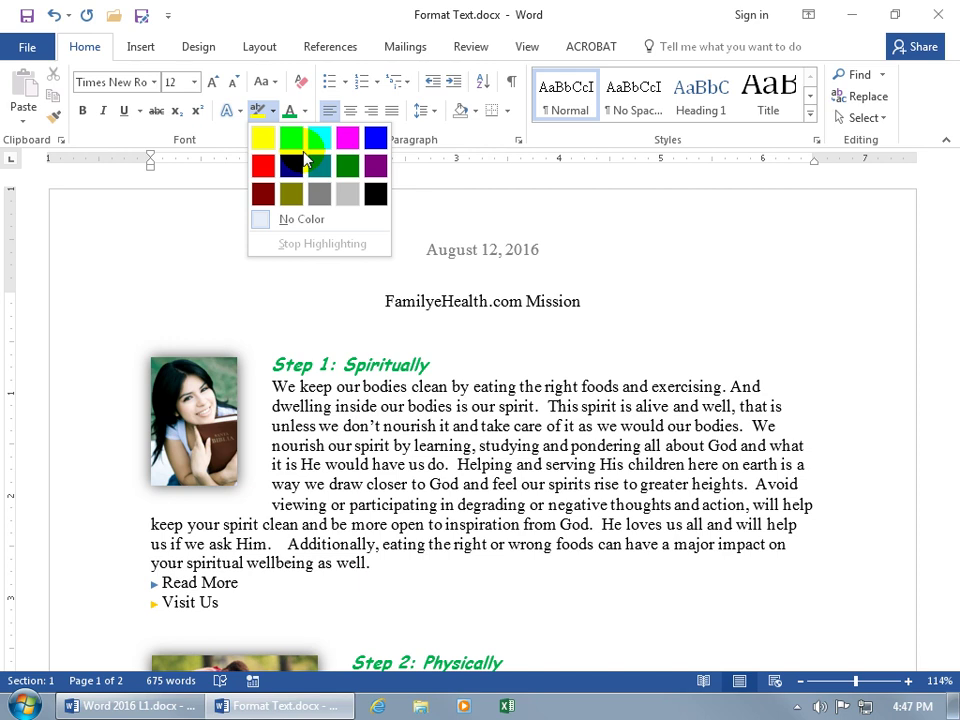
click(264, 138)
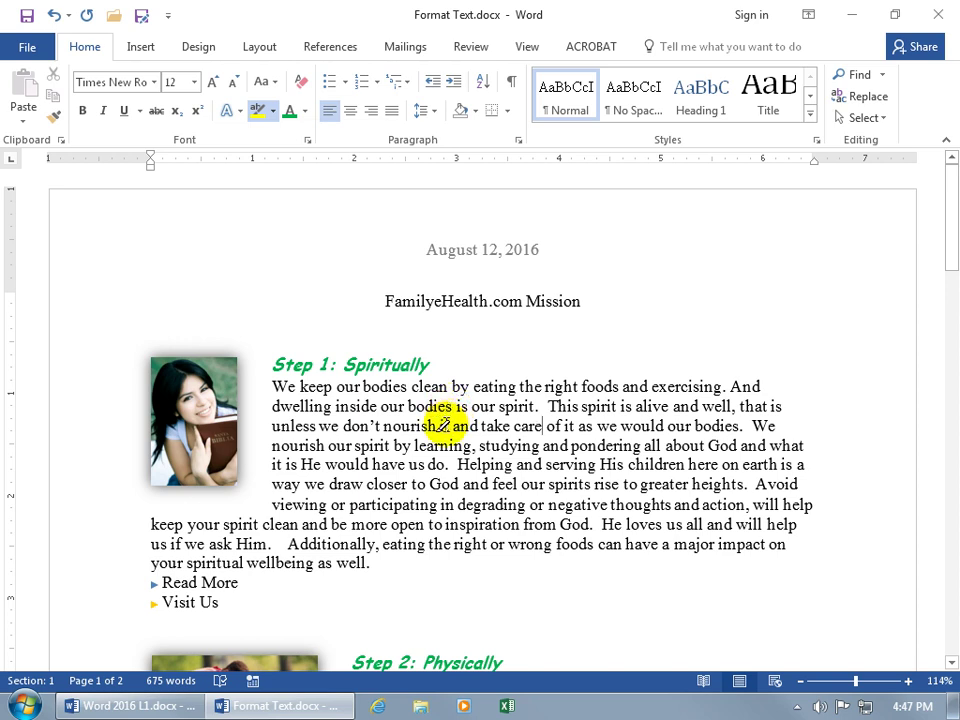
drag(384, 424, 540, 428)
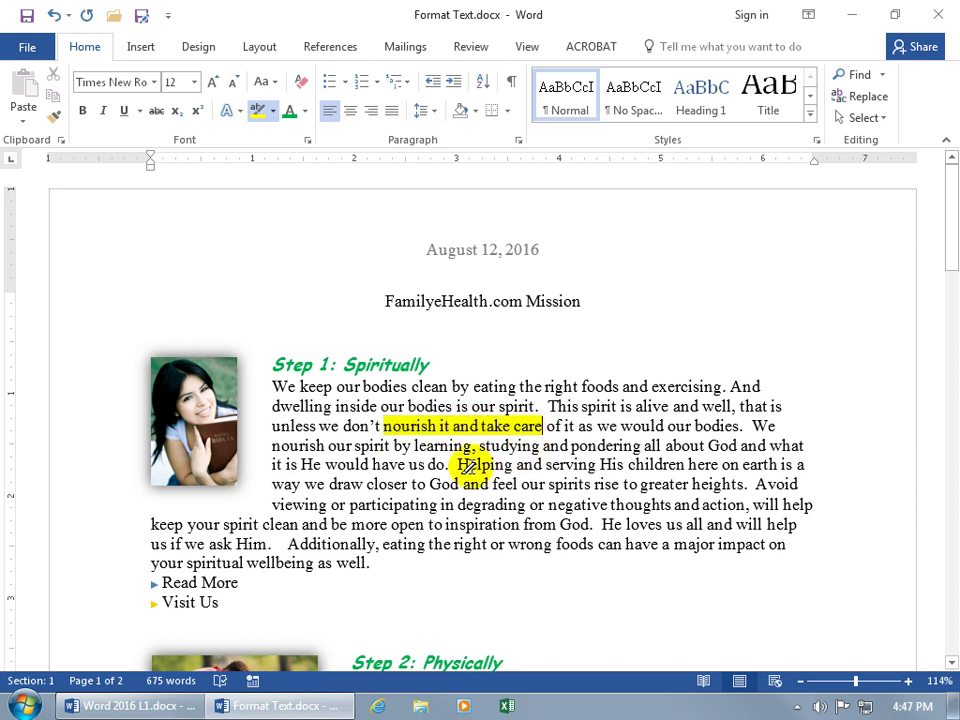
drag(459, 464, 596, 465)
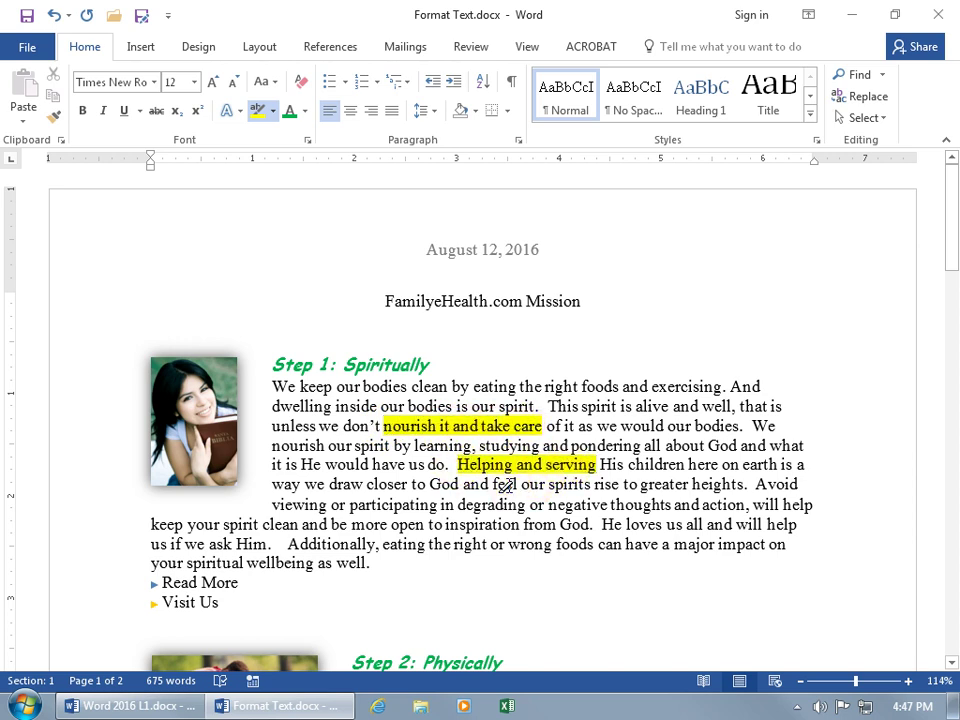
Step: Highlight "feel" in yellow, add and remove the highlight on "degrading", and turn the highlighter off
double_click(505, 483)
double_click(486, 505)
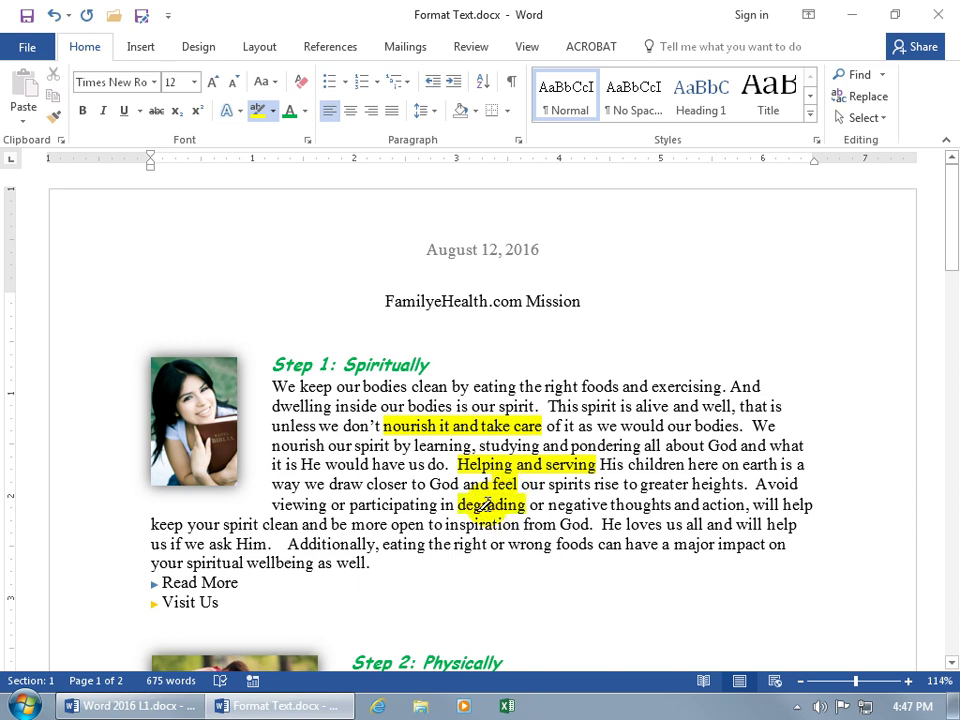
double_click(490, 506)
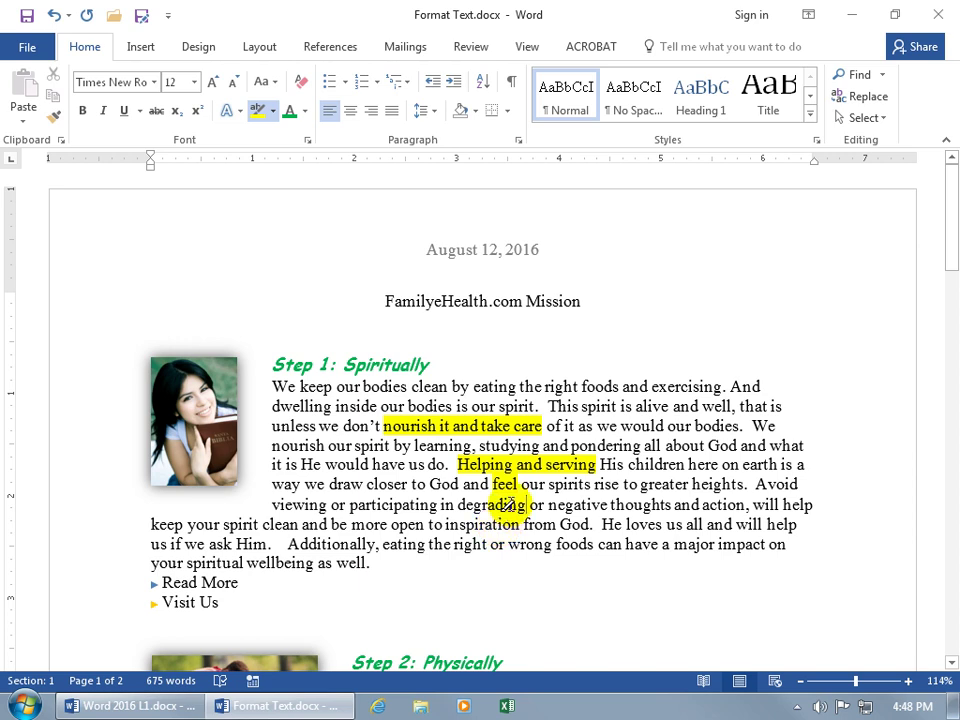
key(Escape)
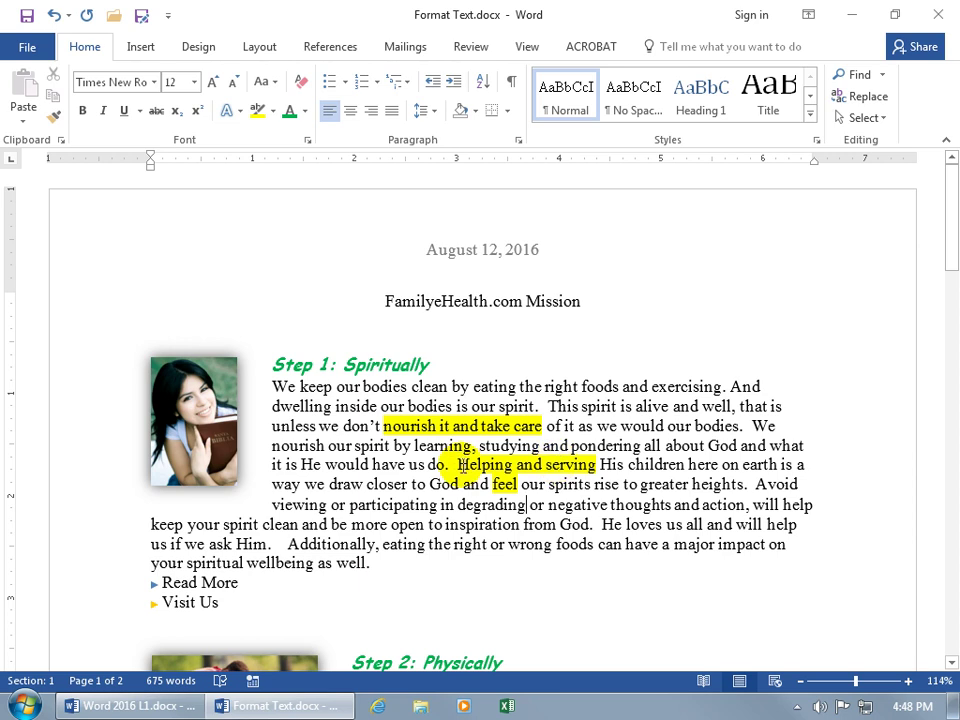
Step: Try to remove the yellow highlight from "Helping and serving" with Clear All Formatting
drag(458, 466, 597, 466)
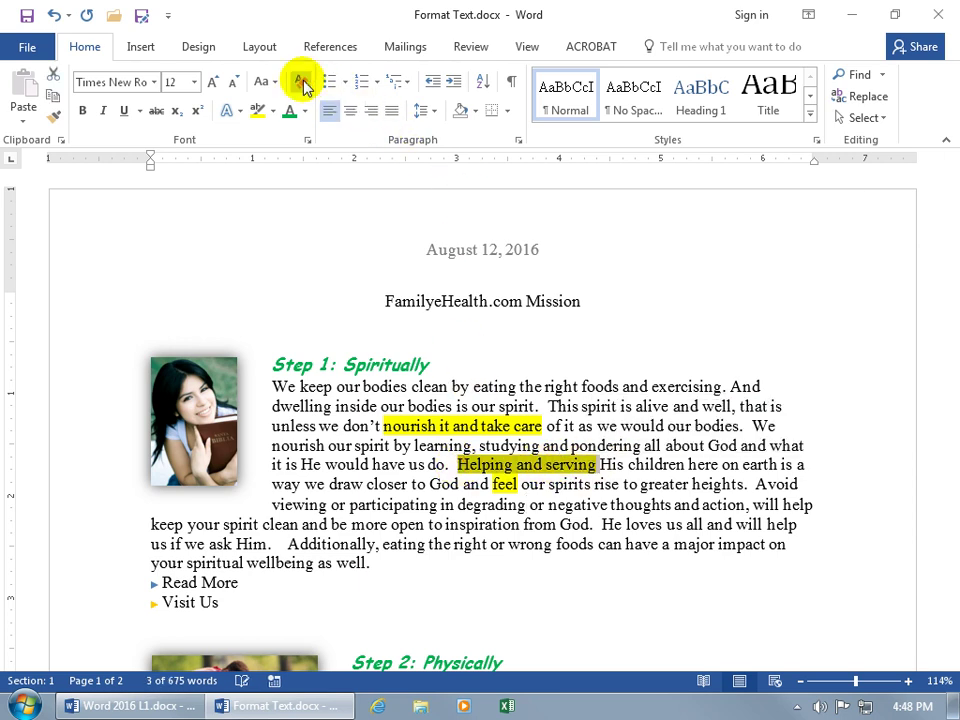
click(449, 446)
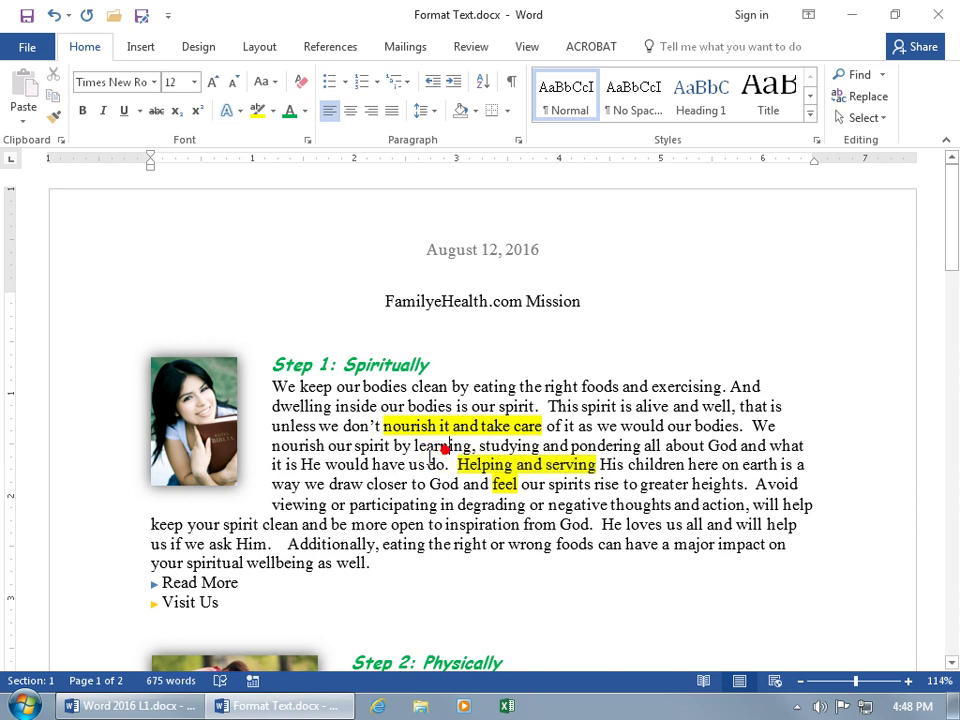
Step: Remove the highlight from "nourish it and take care" using the highlighter set to No Color
click(272, 112)
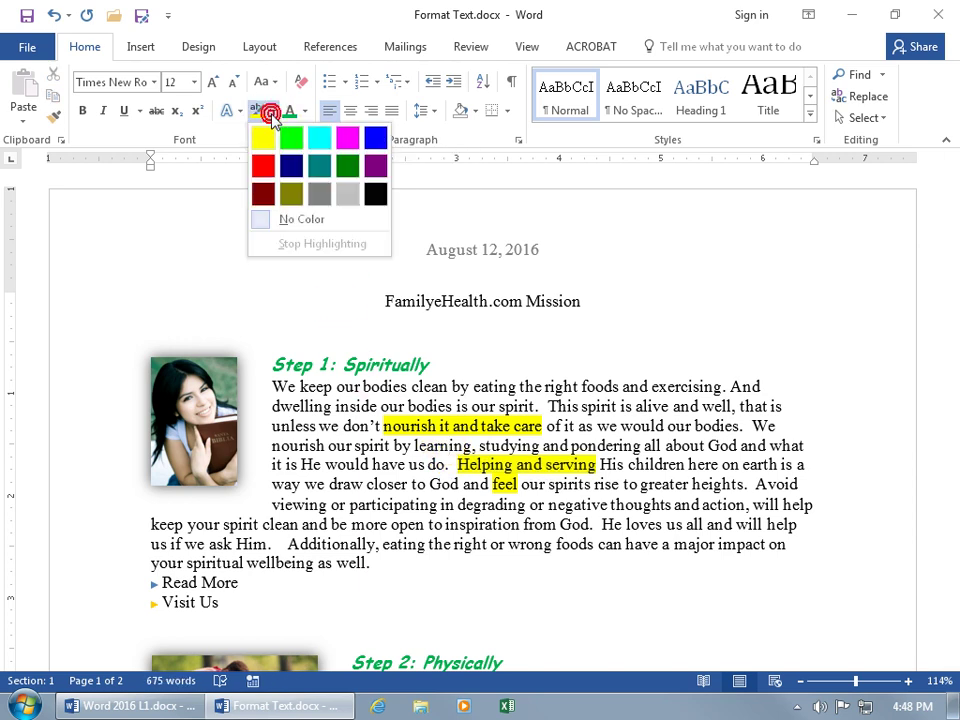
click(262, 219)
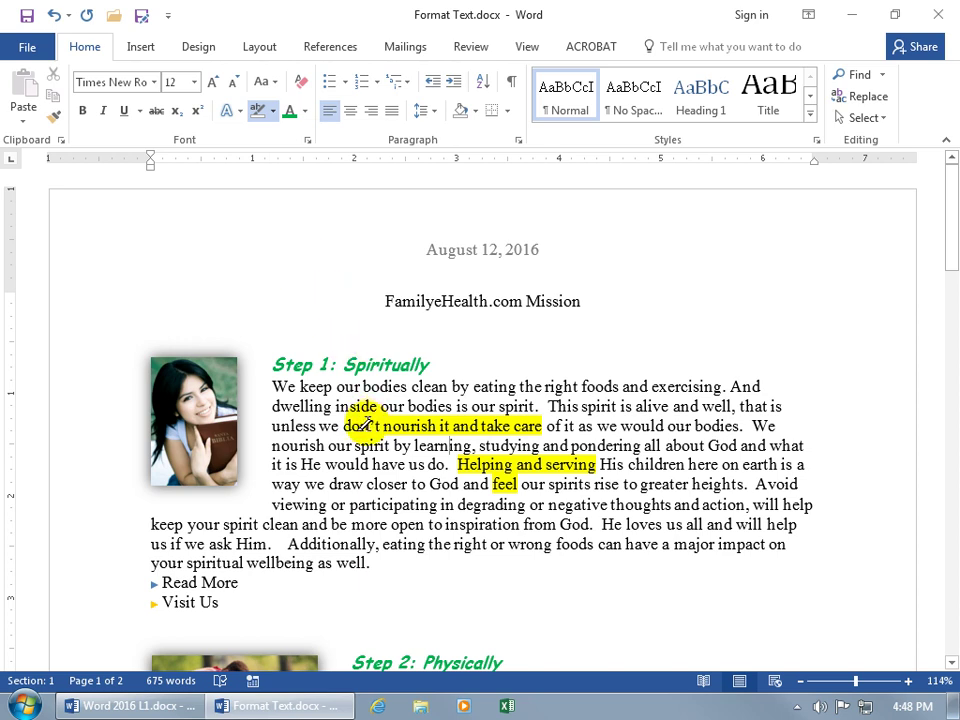
drag(364, 426, 541, 425)
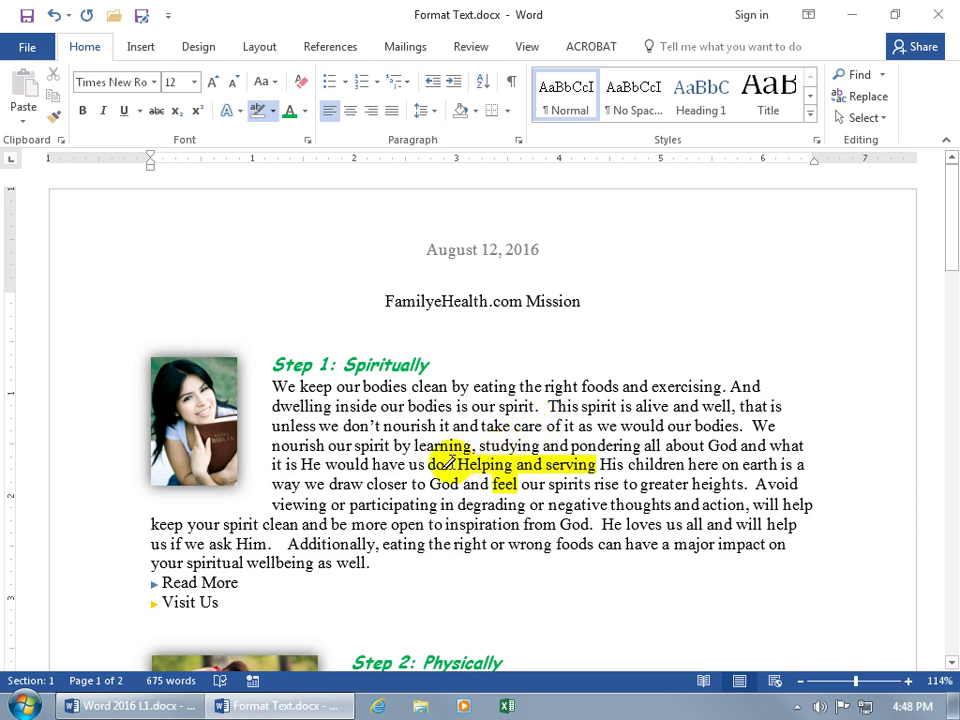
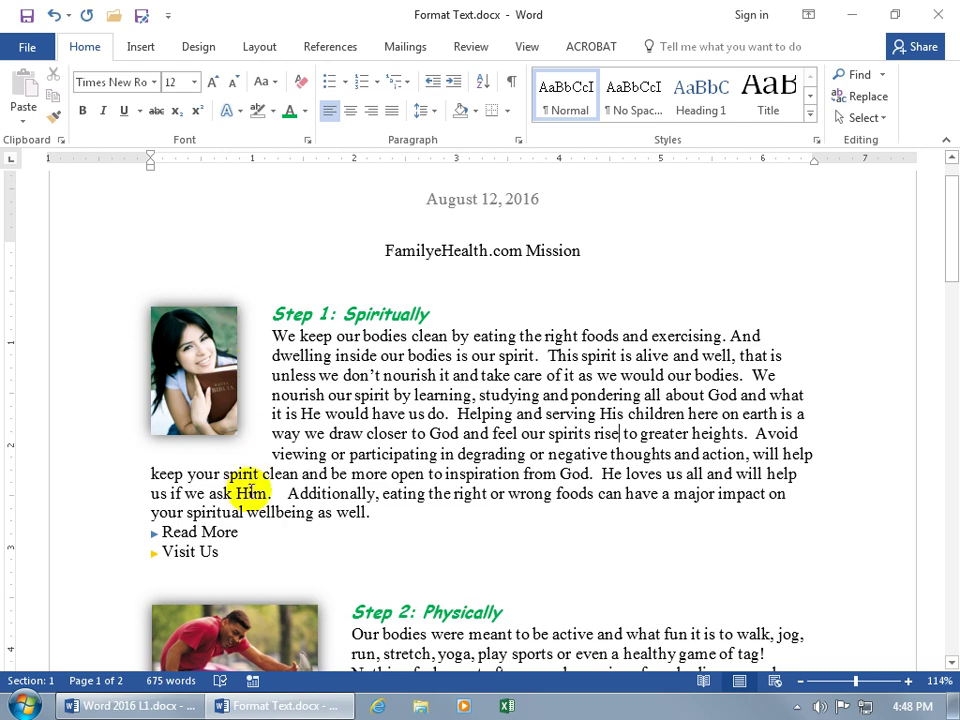
Step: Show the formatting marks and turn the "Read More" and "Visit Us" lines under Step 1 into a numbered list
drag(226, 553, 161, 532)
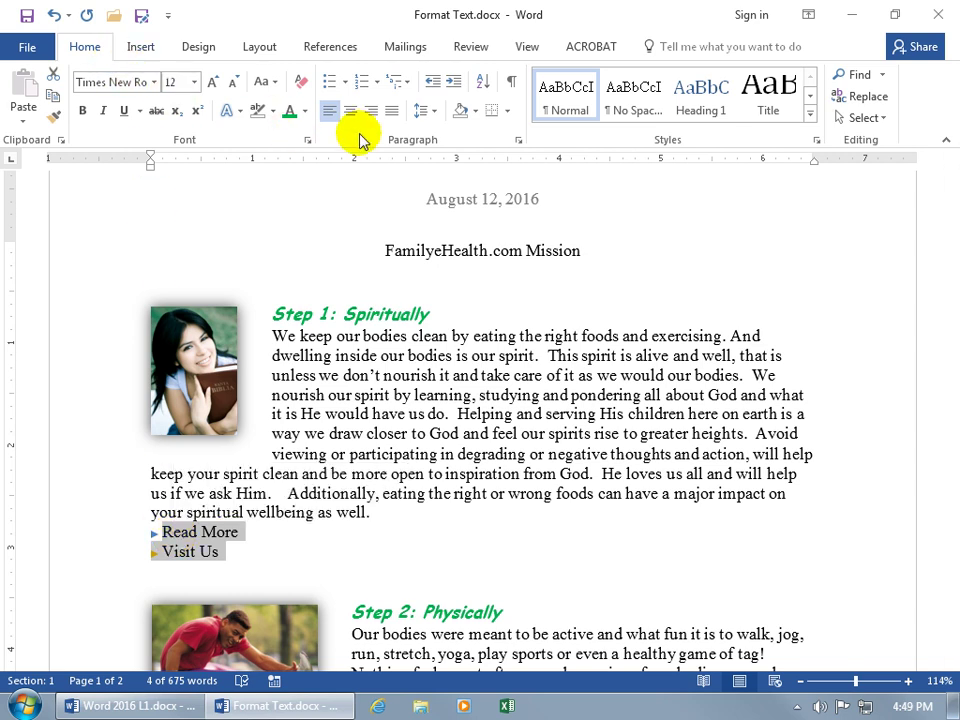
click(511, 81)
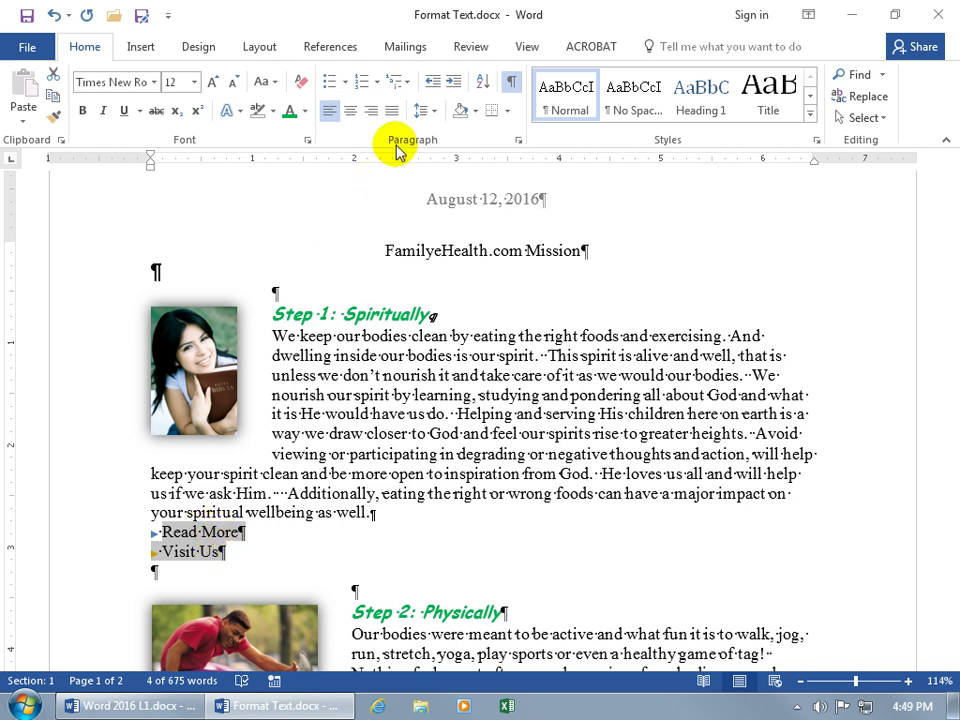
click(361, 83)
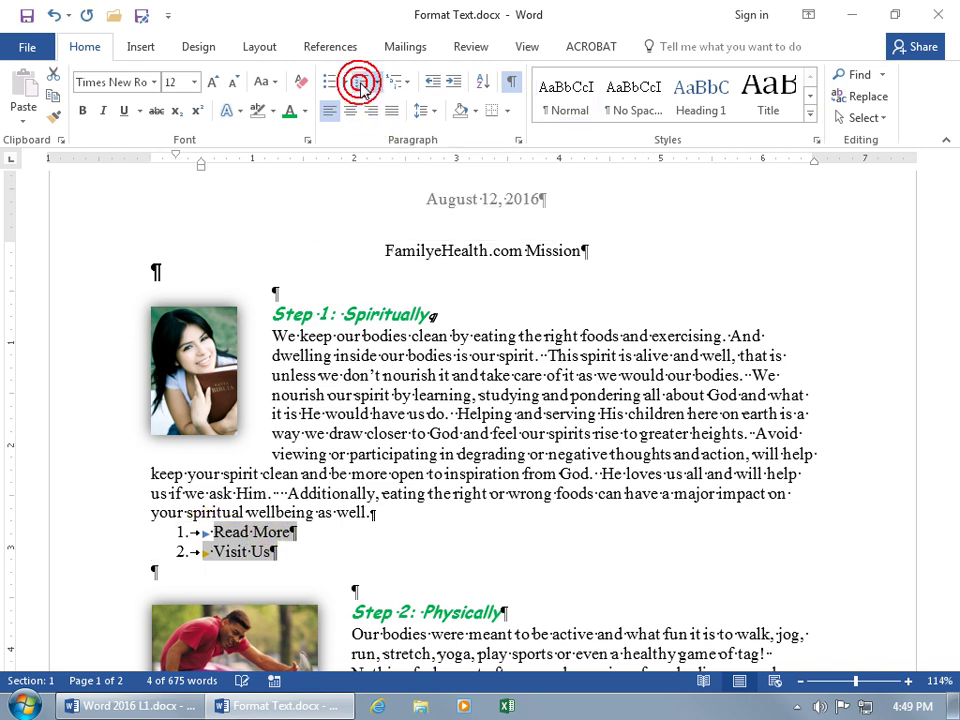
click(224, 553)
Step: Bold the words "Read More" without their paragraph mark, and remove that bold again
drag(213, 532, 294, 533)
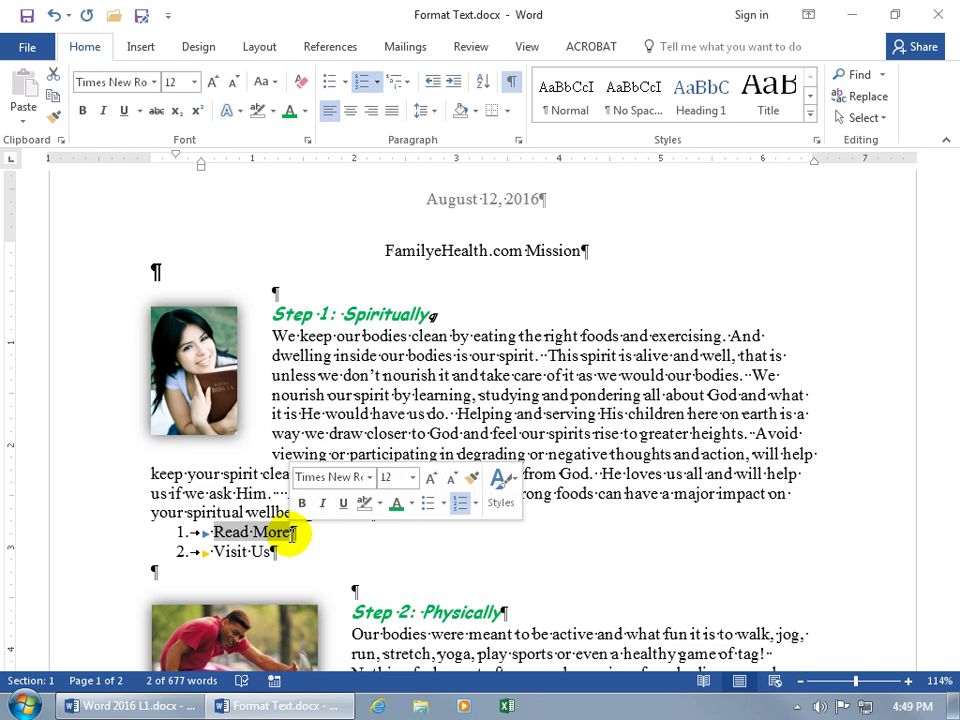
click(302, 503)
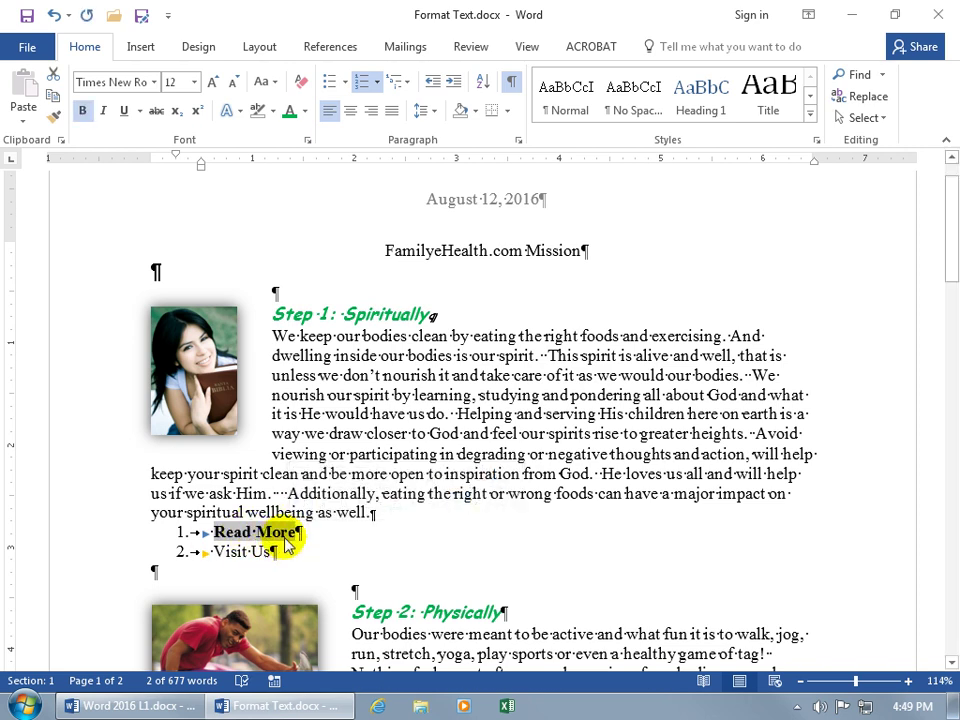
right_click(233, 538)
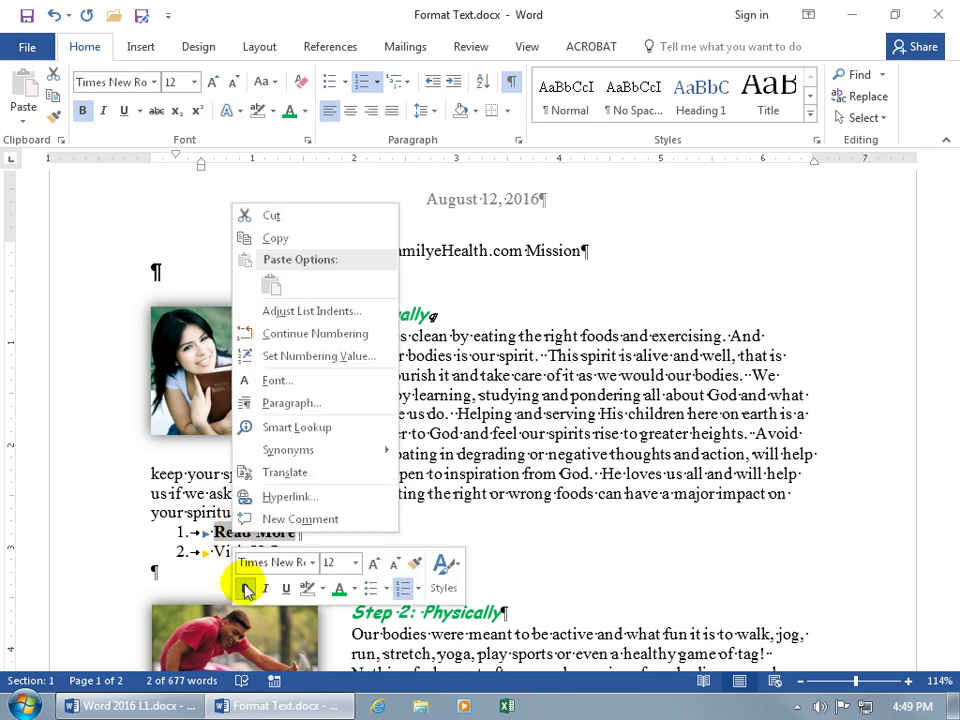
click(244, 587)
click(201, 535)
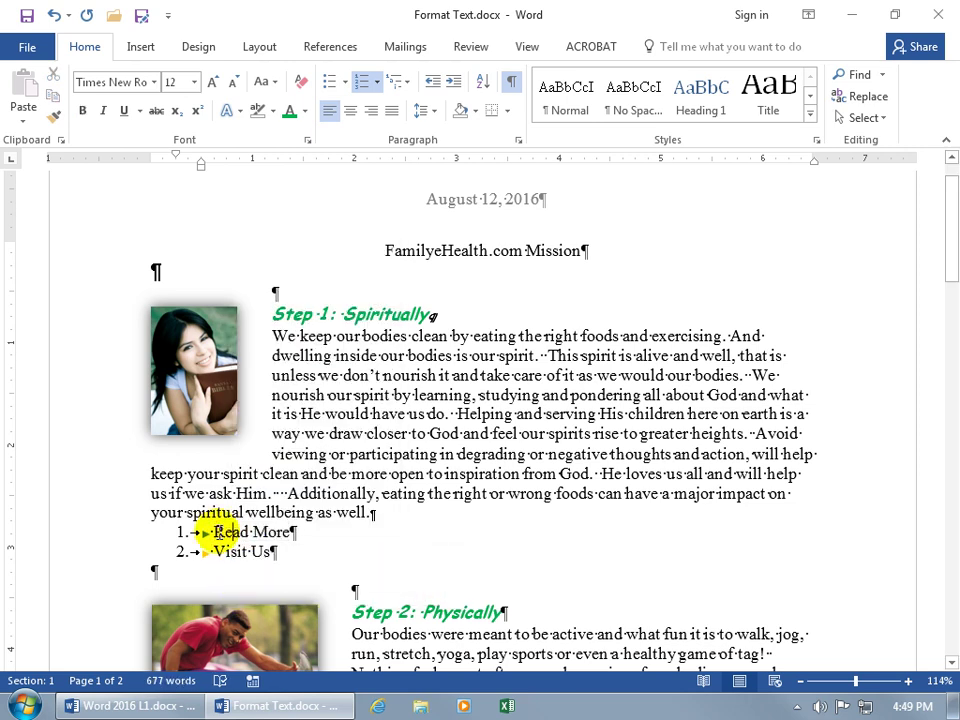
Step: Bold "Read More" together with its paragraph mark, and hide the formatting marks
click(297, 533)
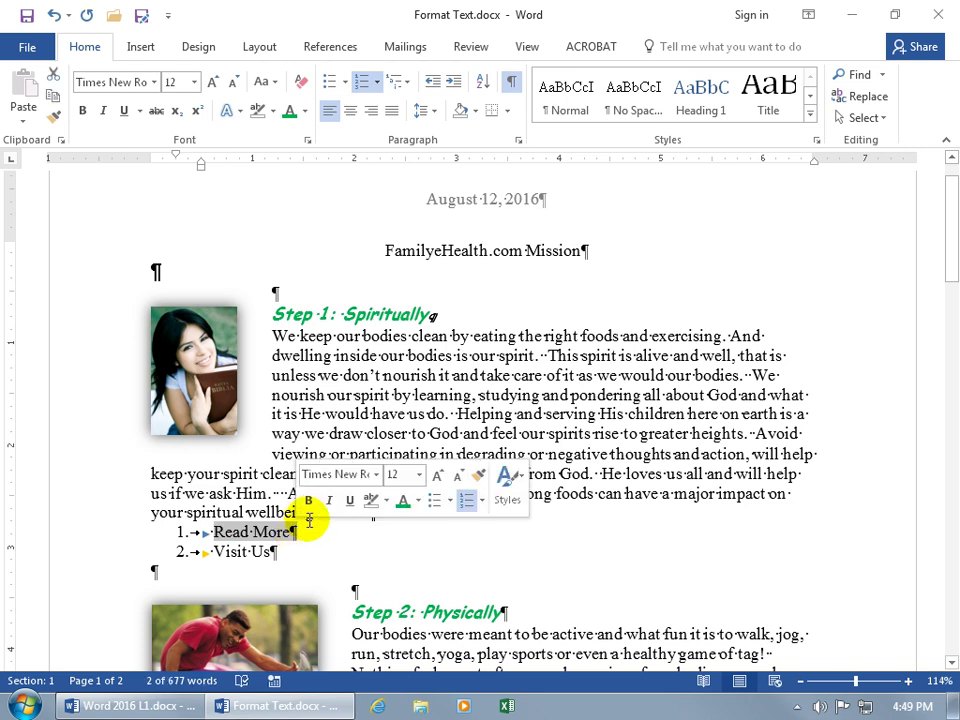
click(308, 502)
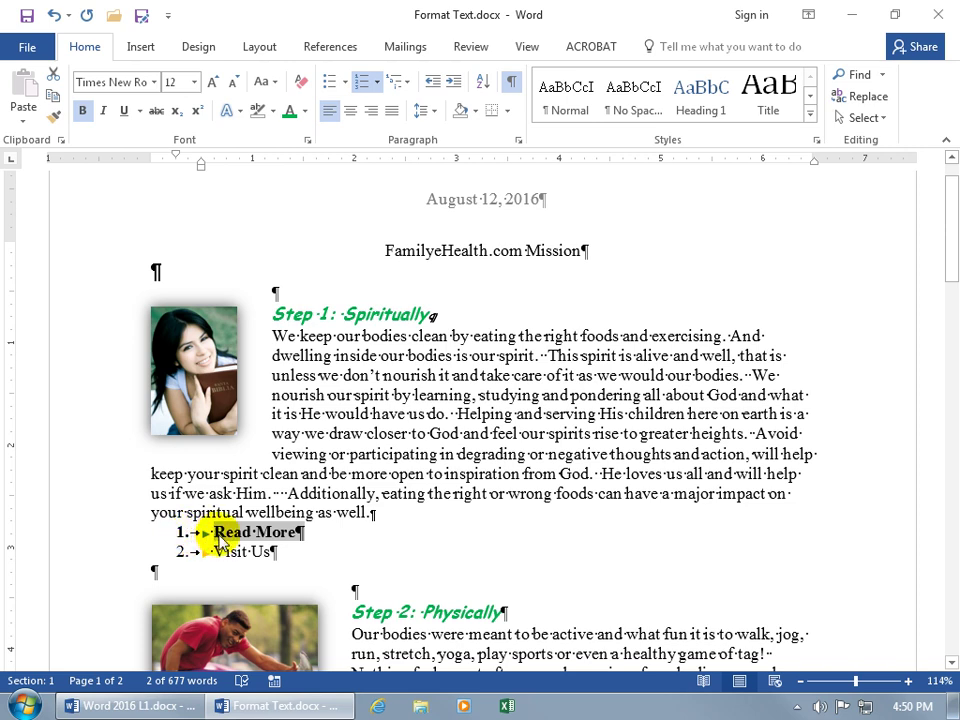
click(234, 532)
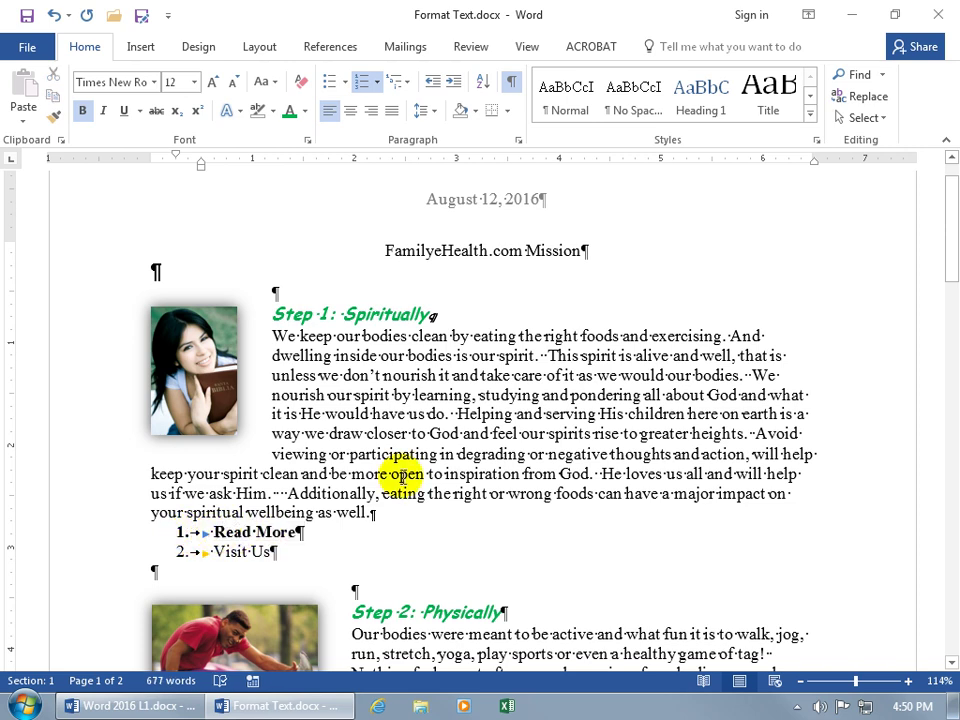
click(511, 81)
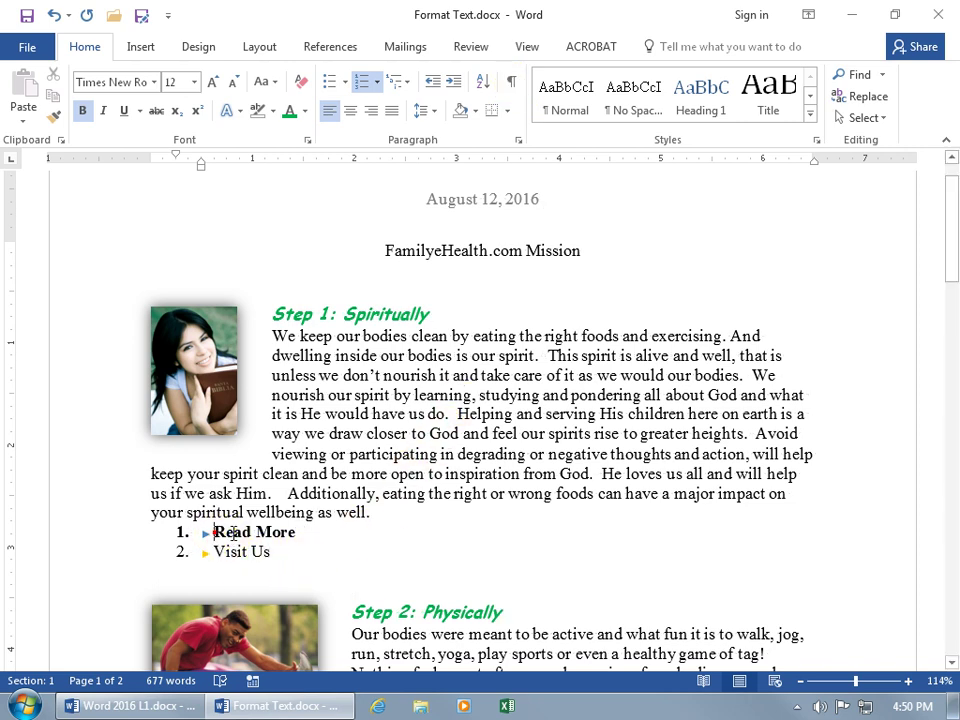
Step: Remove the bold from the words "Read More" and separately from the hidden paragraph mark behind them
drag(210, 532, 313, 533)
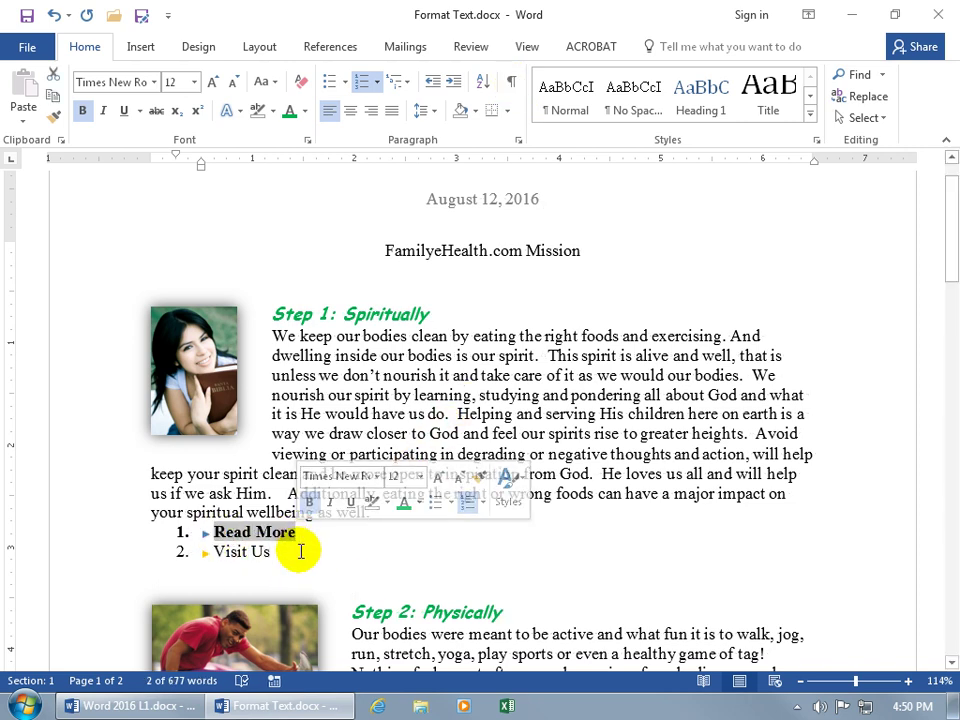
click(310, 502)
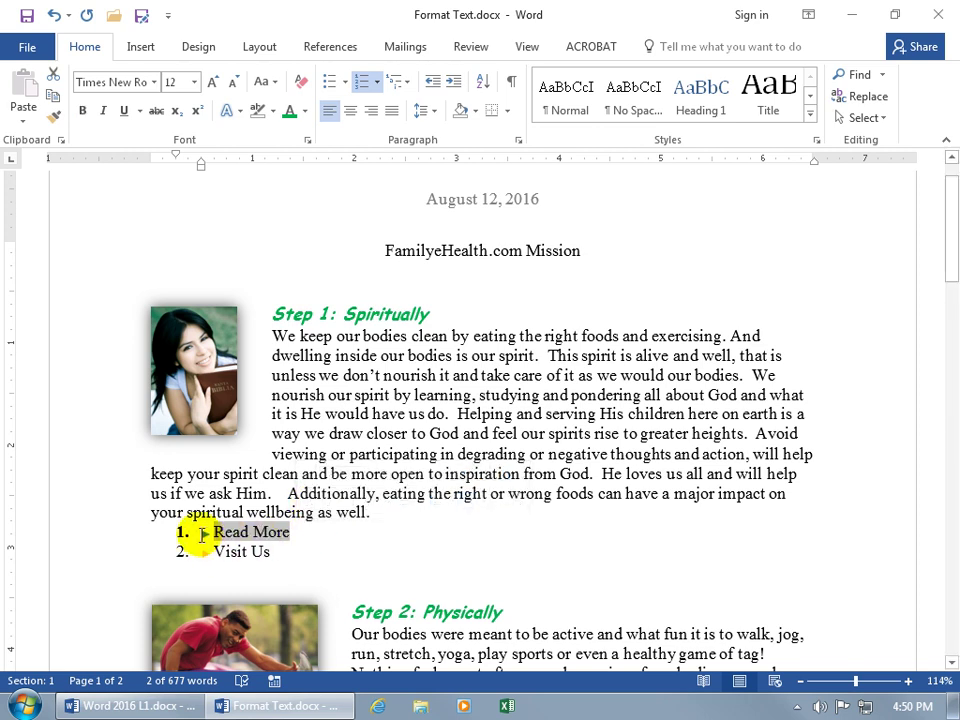
click(296, 533)
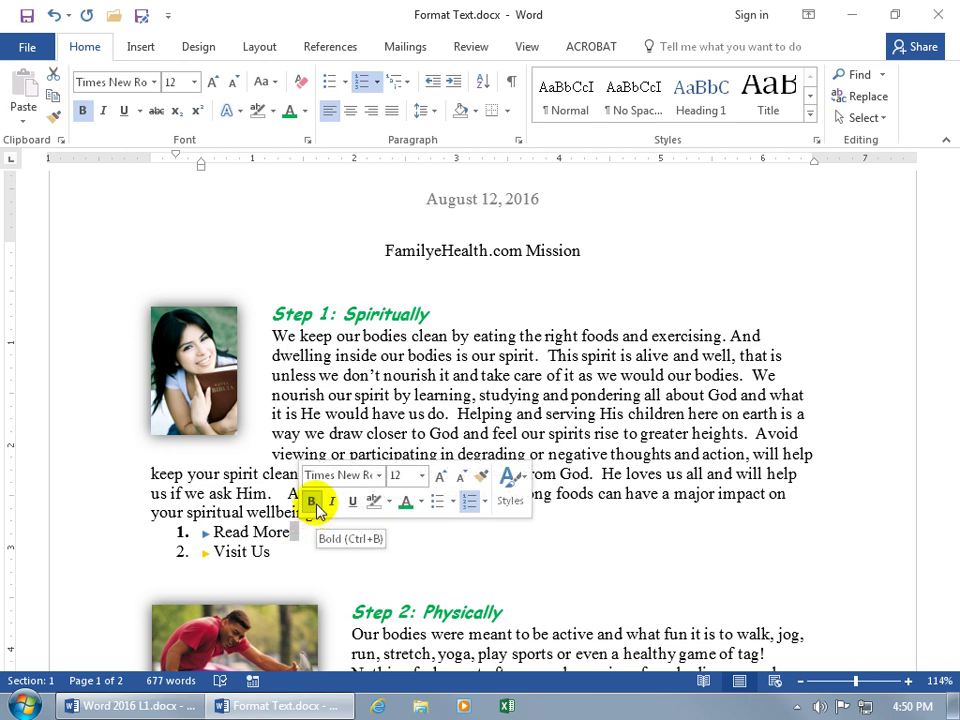
click(311, 501)
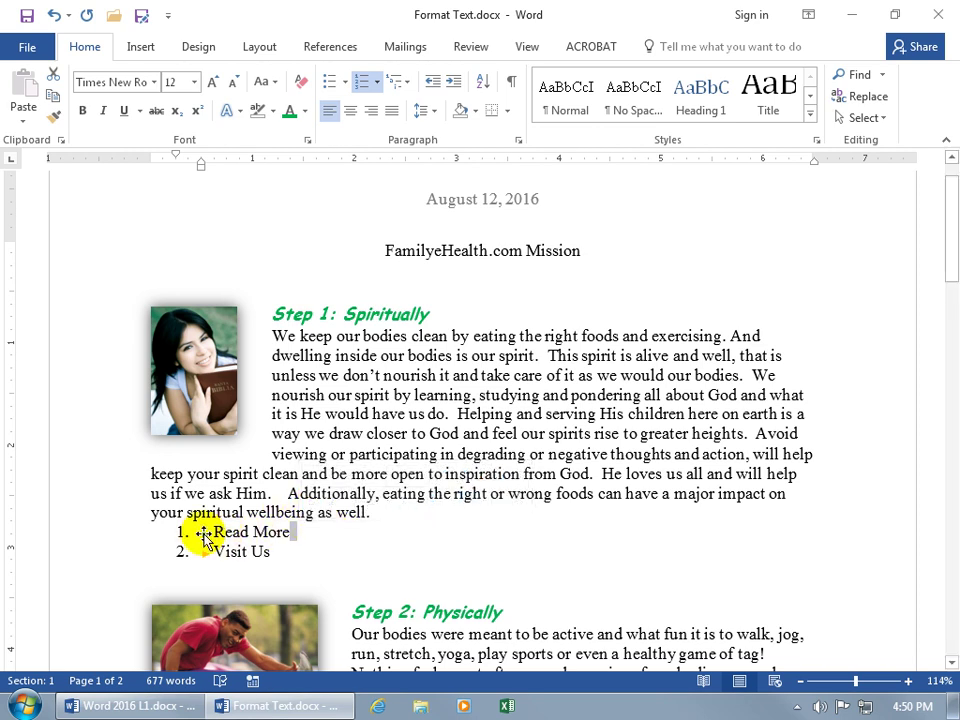